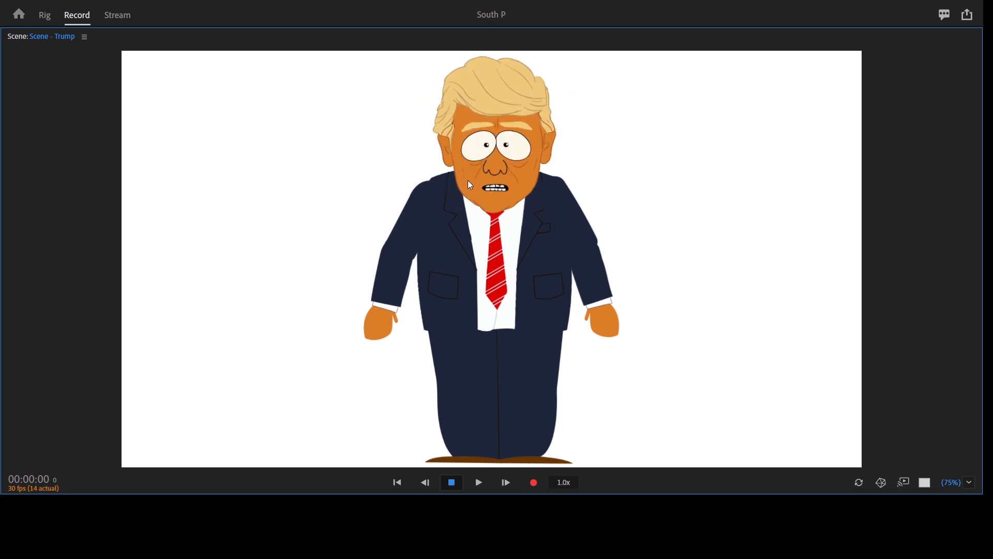
Show the panels around the Trump puppet scene and try out two of its arm gesture triggers.
key("grave")
scroll(445, 399, "down", 3)
scroll(446, 399, "up", 2)
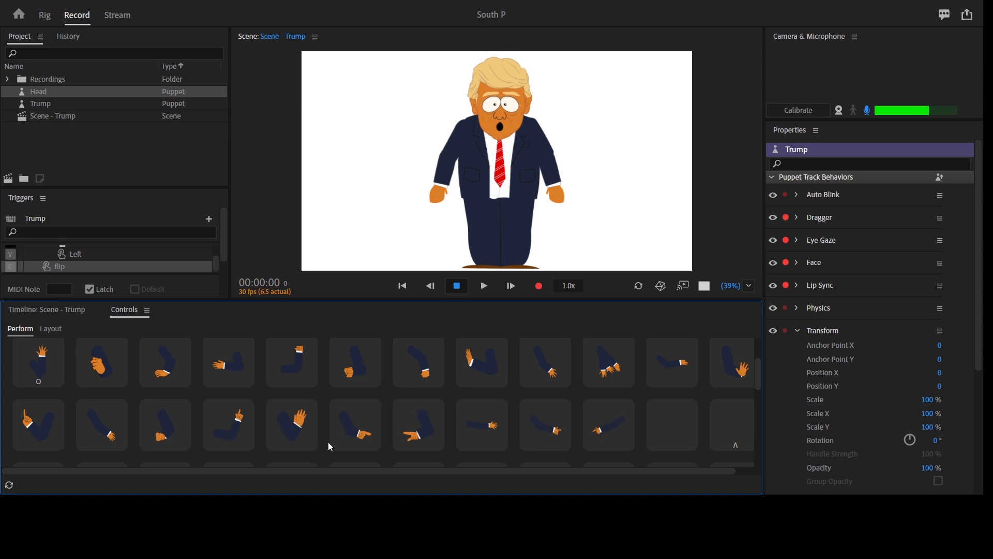
scroll(328, 445, "up", 1)
left_click(302, 436)
left_click(355, 446)
key("grave")
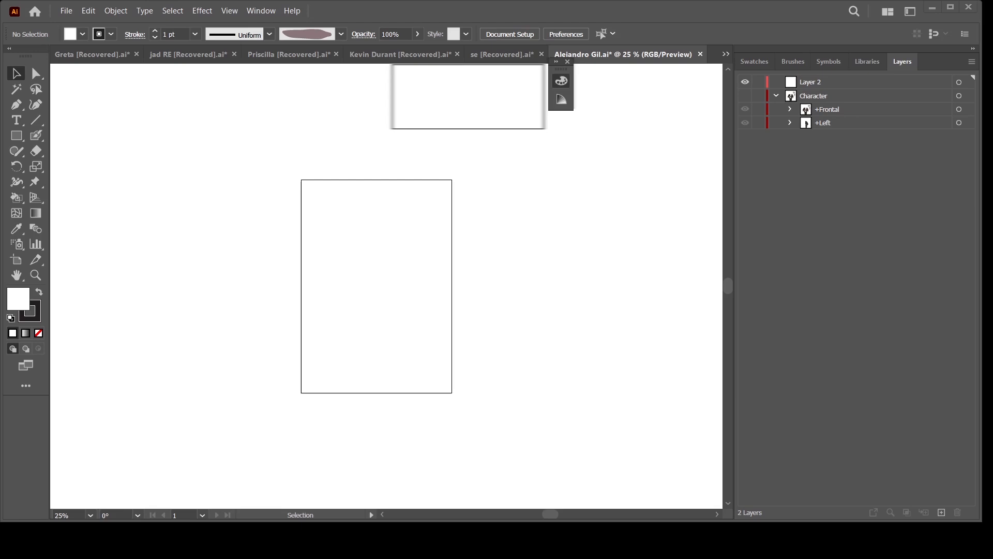
Switch to Illustrator, paste the copied comment screenshot onto Layer 2 and view its text up close.
key("ctrl+plus")
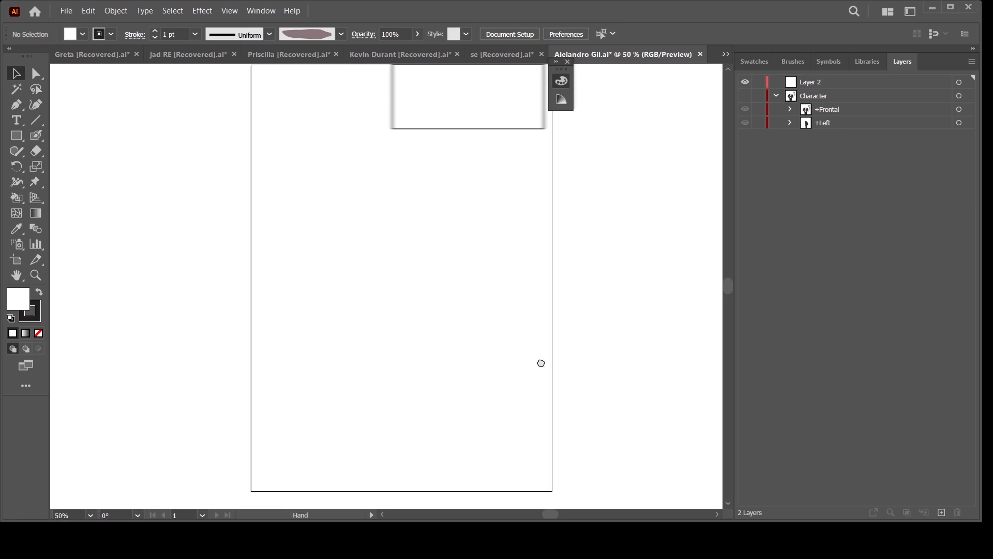
key("a")
key("ctrl+v")
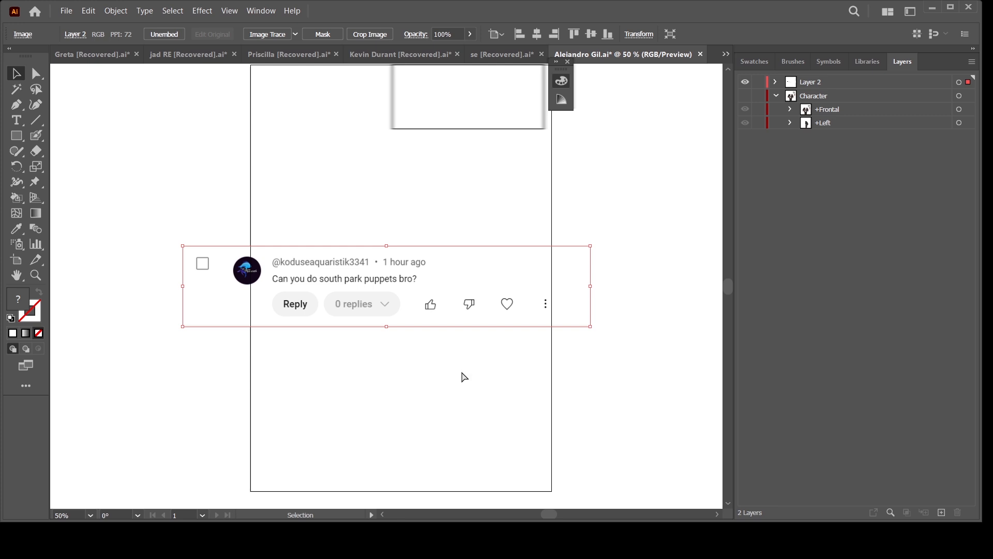
key("ctrl+plus")
key("ctrl+plus")
key("ctrl+plus")
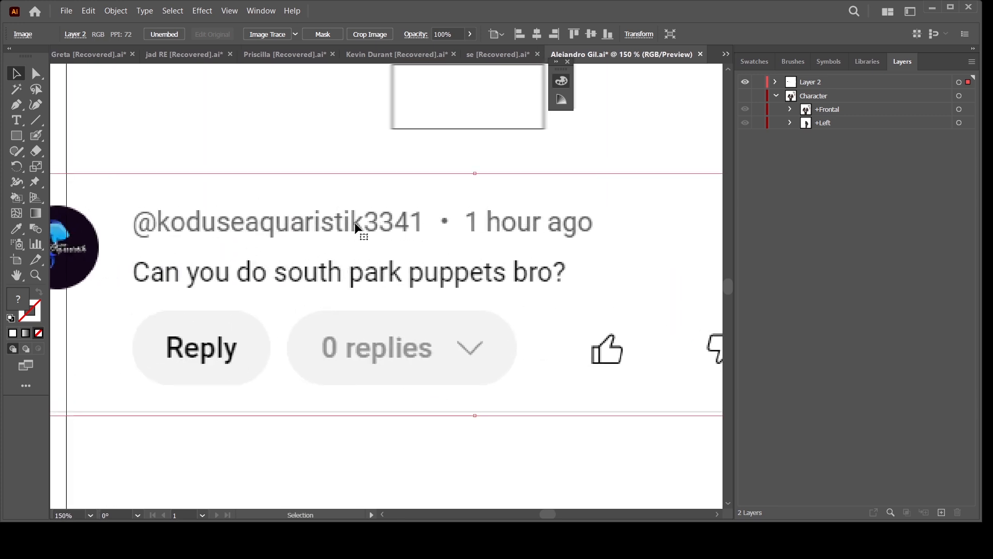
left_click(333, 144)
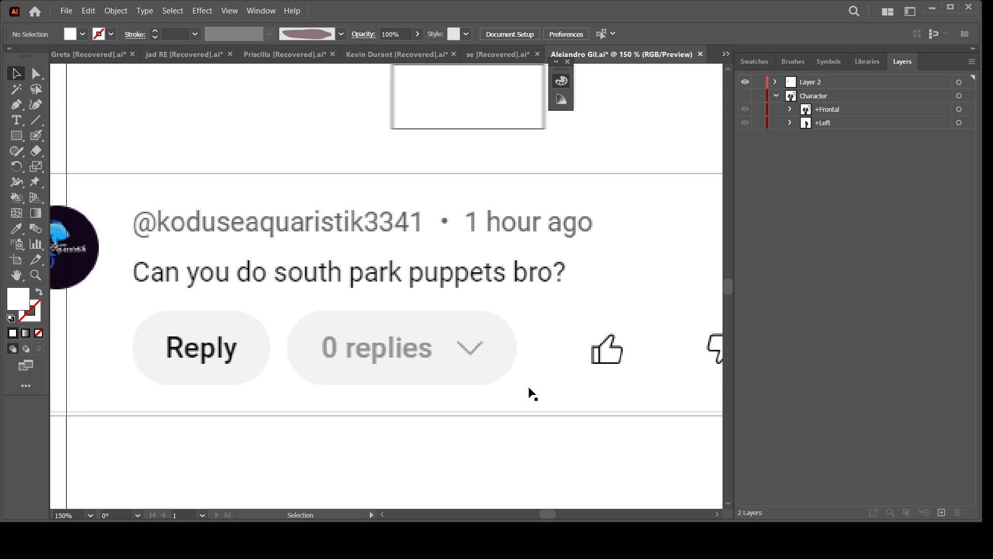
key("ctrl+minus")
key("ctrl+minus")
key("ctrl+minus")
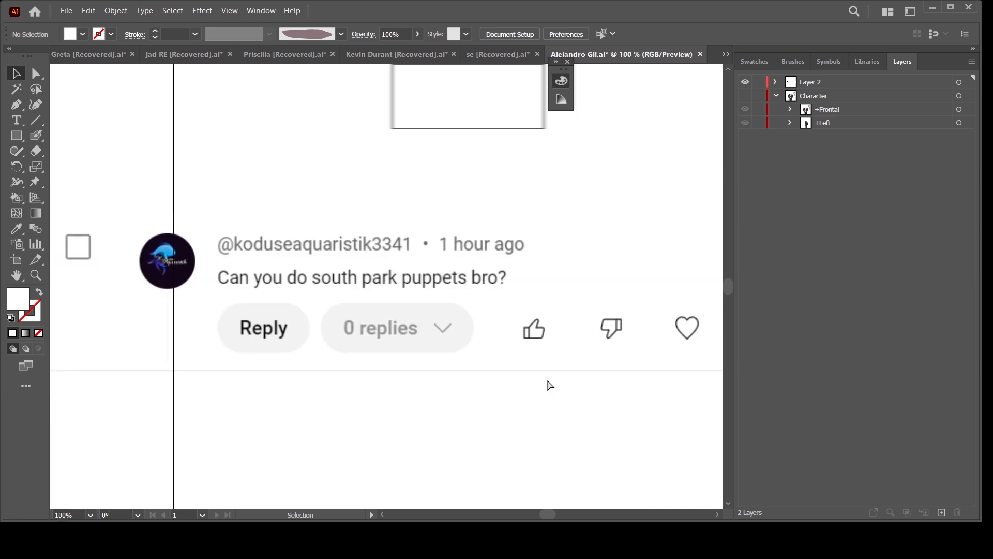
Make the Character layer visible and delete Layer 2 with the pasted comment screenshot.
left_click(745, 83, "ctrl")
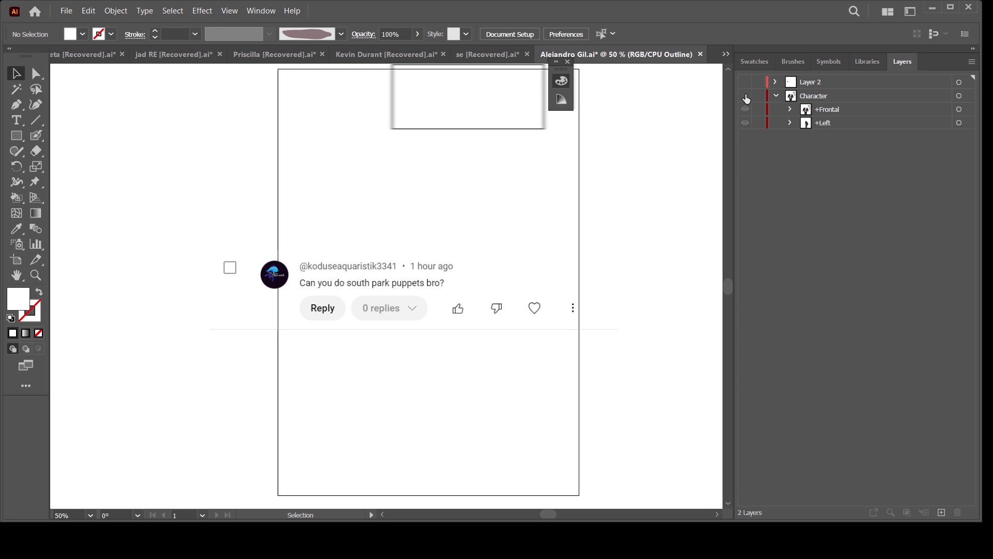
left_click(746, 96)
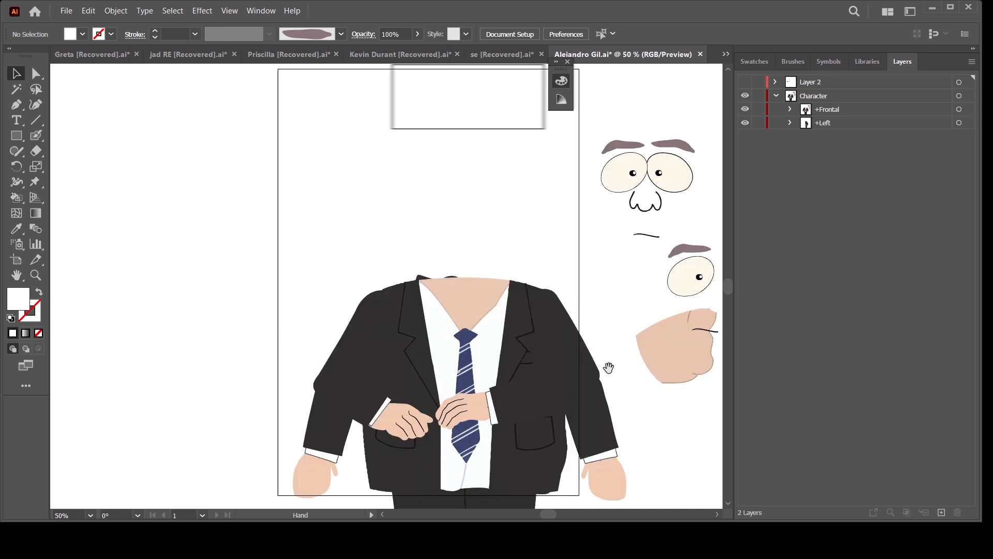
left_click_drag(610, 367, 561, 316)
key("ctrl+minus")
left_click_drag(554, 408, 545, 352)
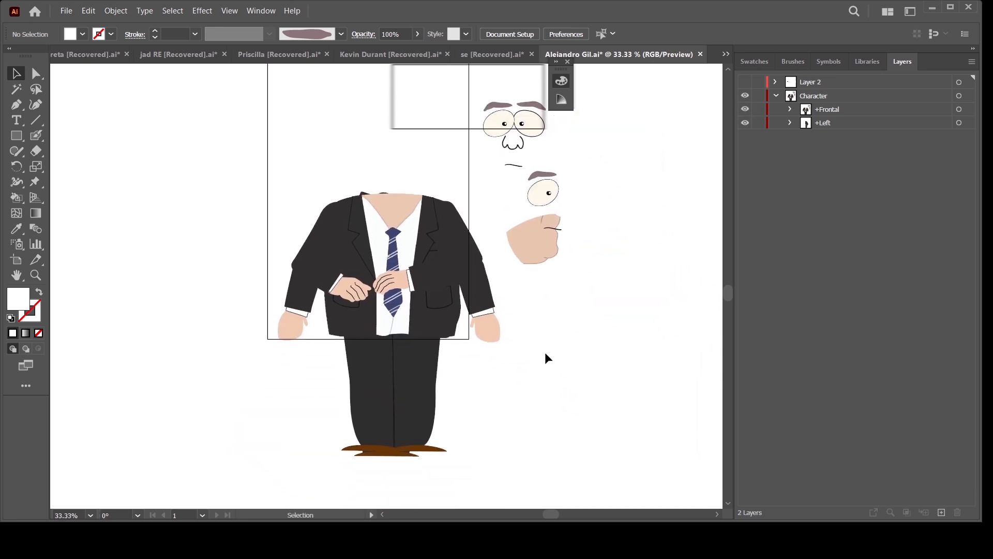
left_click_drag(539, 419, 486, 366)
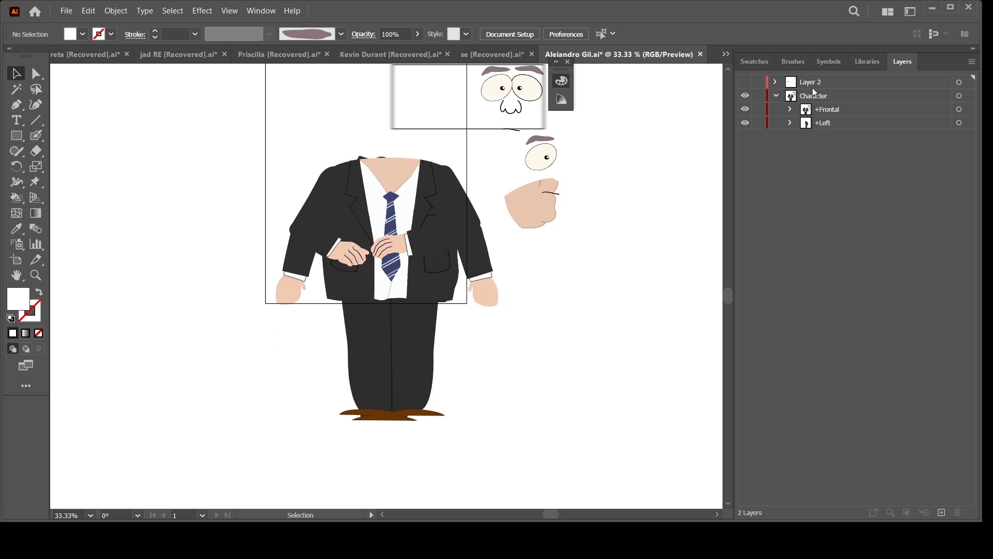
left_click(796, 86)
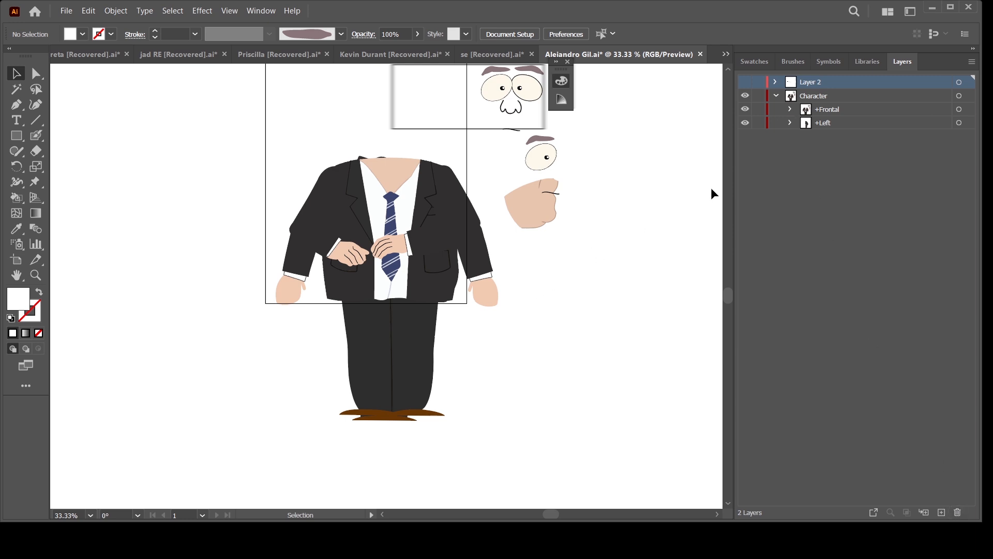
key("Delete")
Compare the frontal and side views of the character, hide the +Left layer and expand +Frontal.
left_click(790, 96)
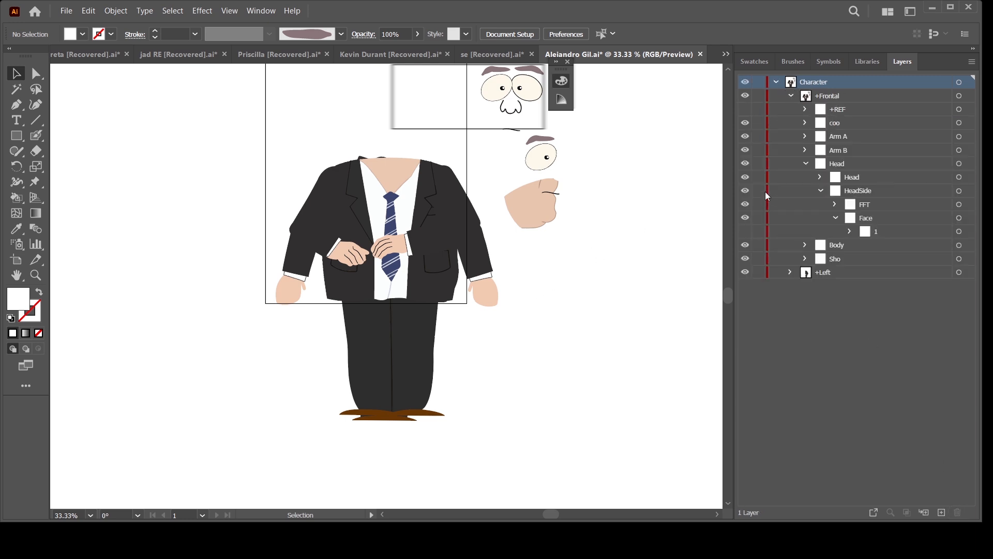
left_click(790, 95)
left_click(745, 96)
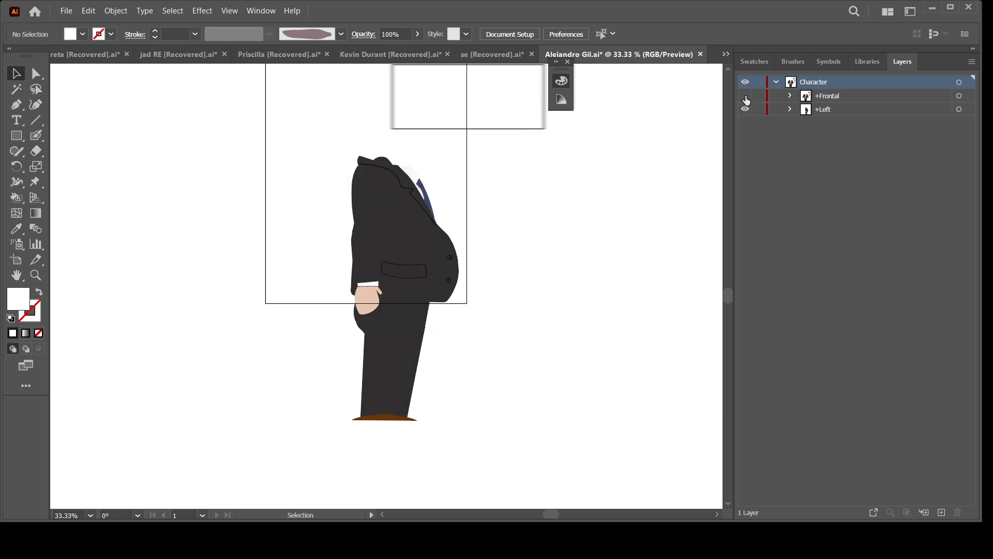
left_click(746, 96)
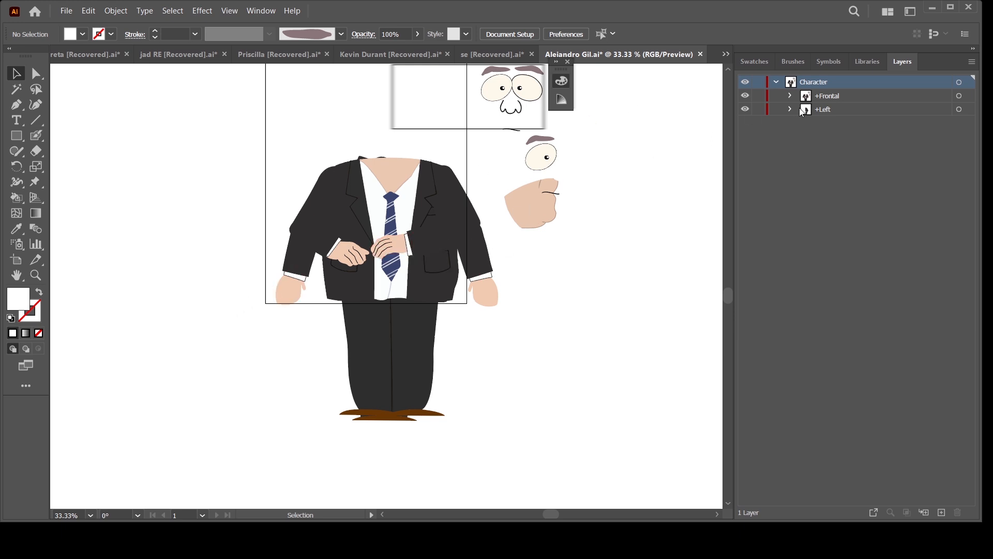
left_click(746, 109)
left_click(790, 95)
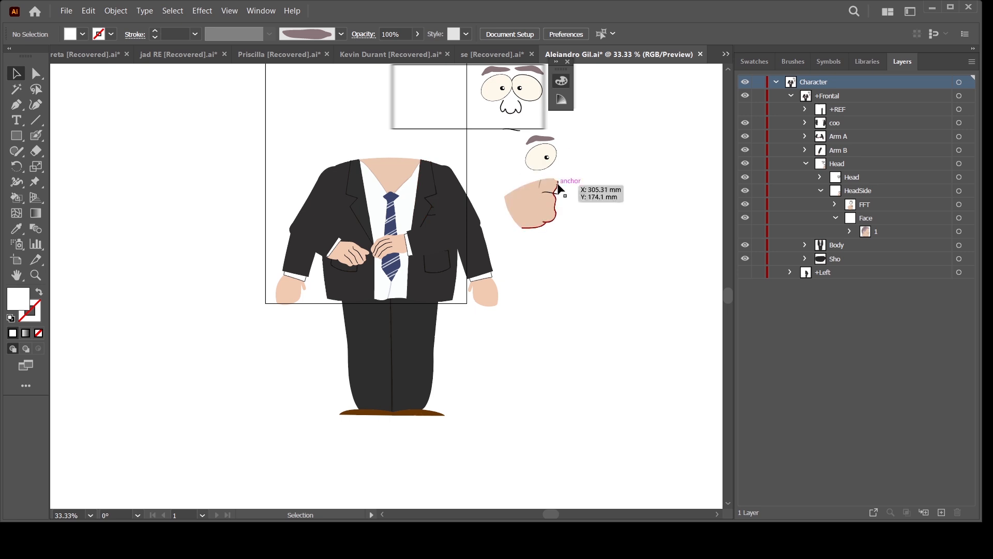
Close the floating panel over the canvas and collapse the Head group inside +Frontal.
scroll(558, 189, "up", 4)
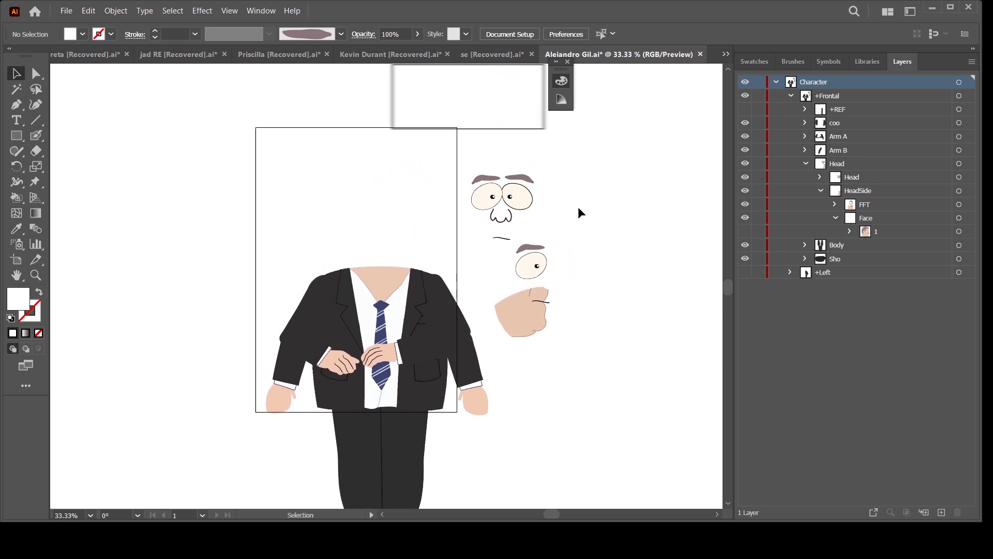
key("ctrl+equal")
scroll(573, 383, "down", 1)
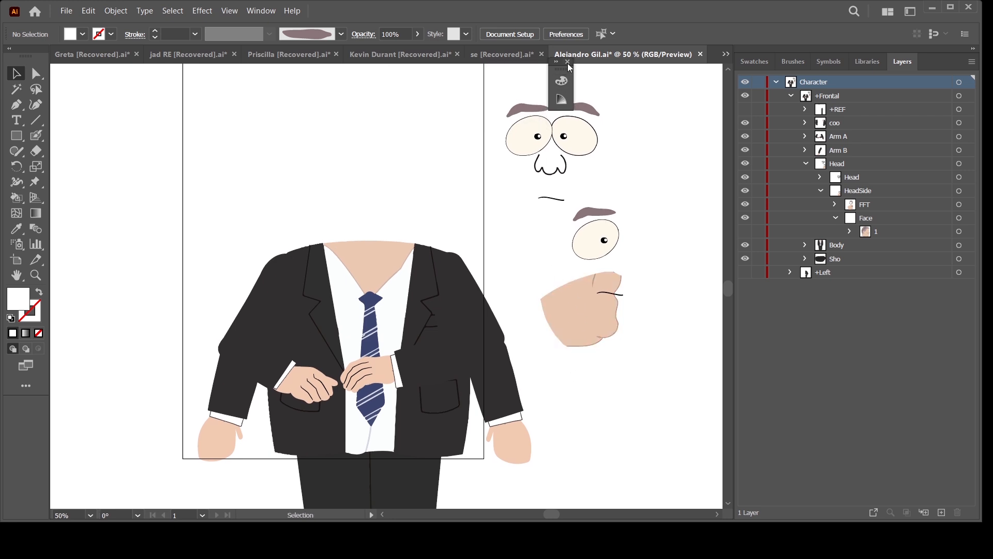
left_click_drag(571, 374, 588, 368)
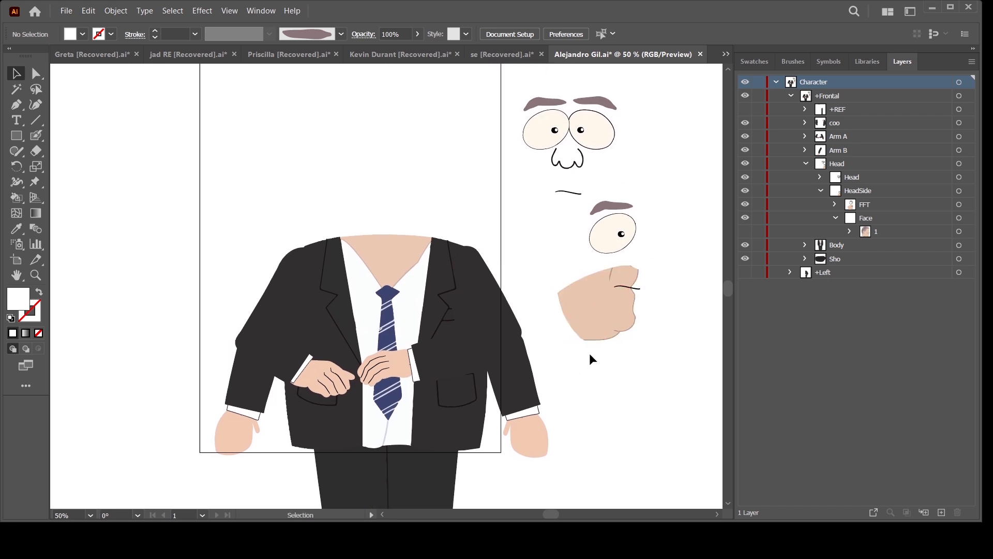
left_click_drag(507, 384, 531, 369)
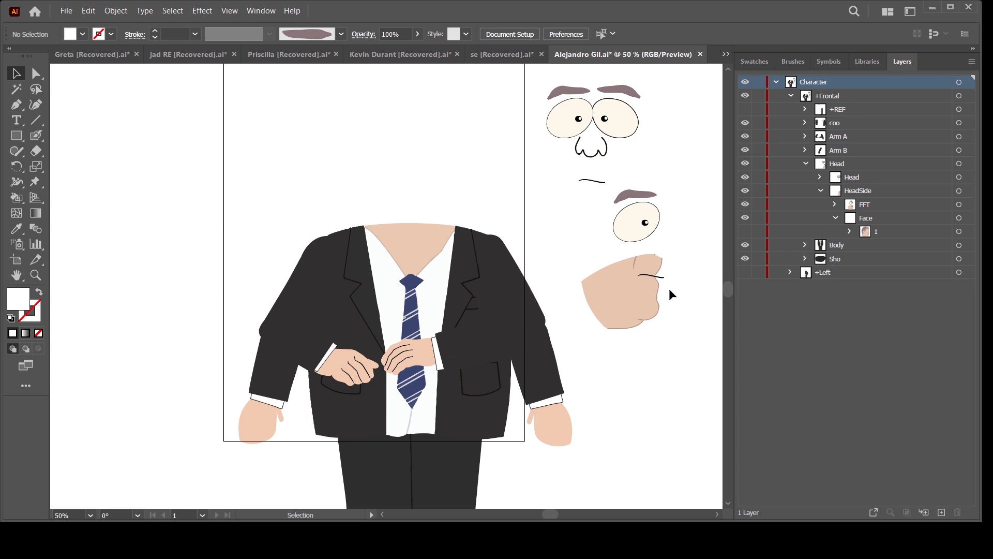
left_click_drag(645, 172, 634, 191)
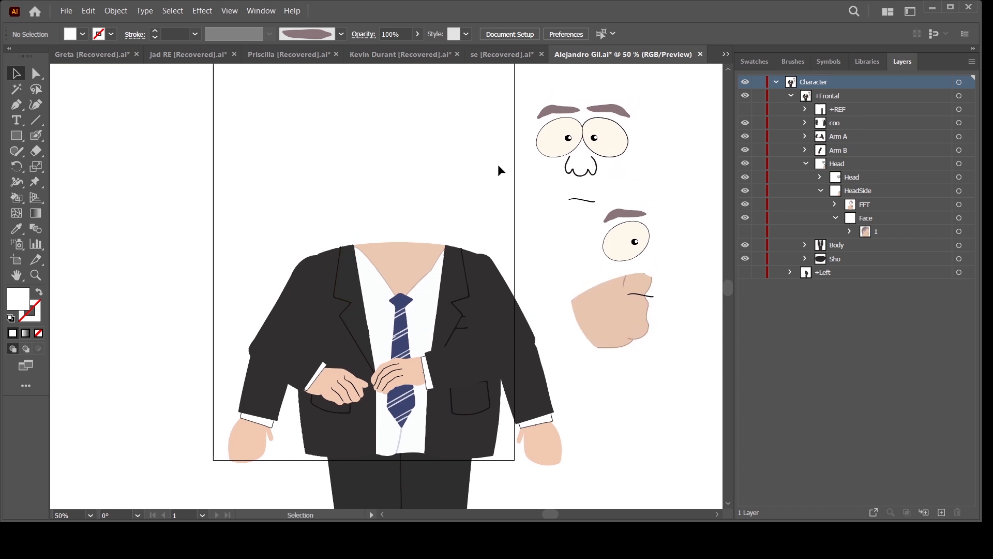
left_click(806, 164)
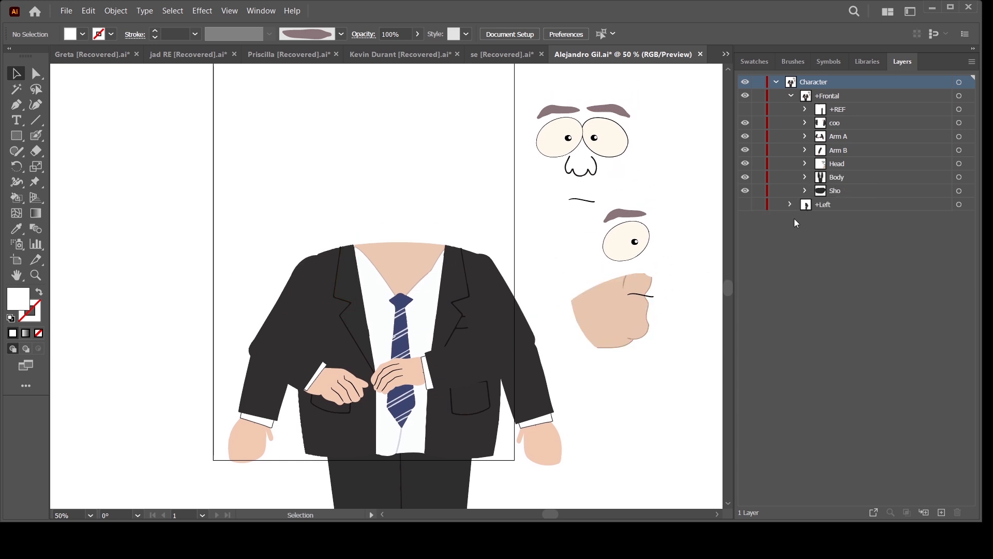
key("ctrl+minus")
key("ctrl+plus")
key("ctrl+minus")
key("ctrl+minus")
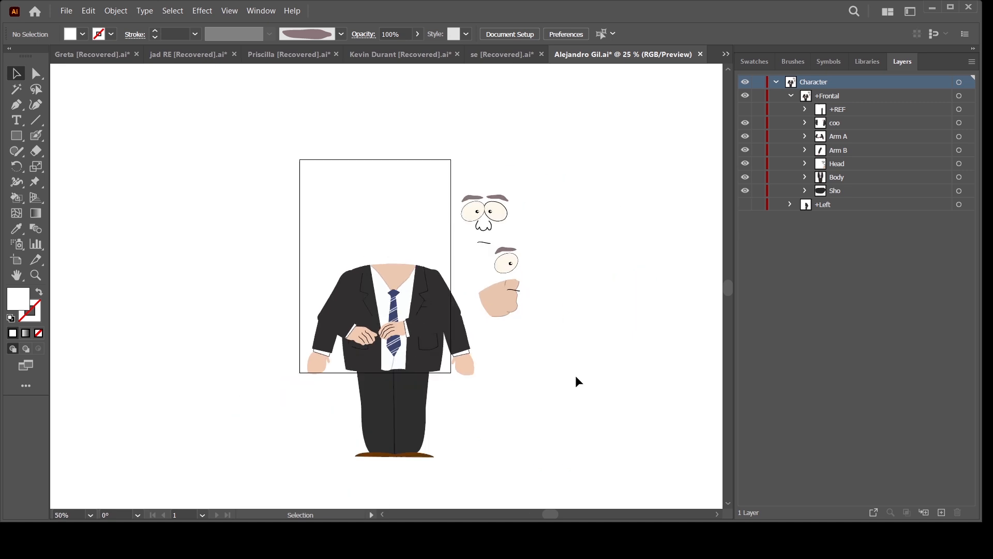
scroll(577, 381, "down", 2)
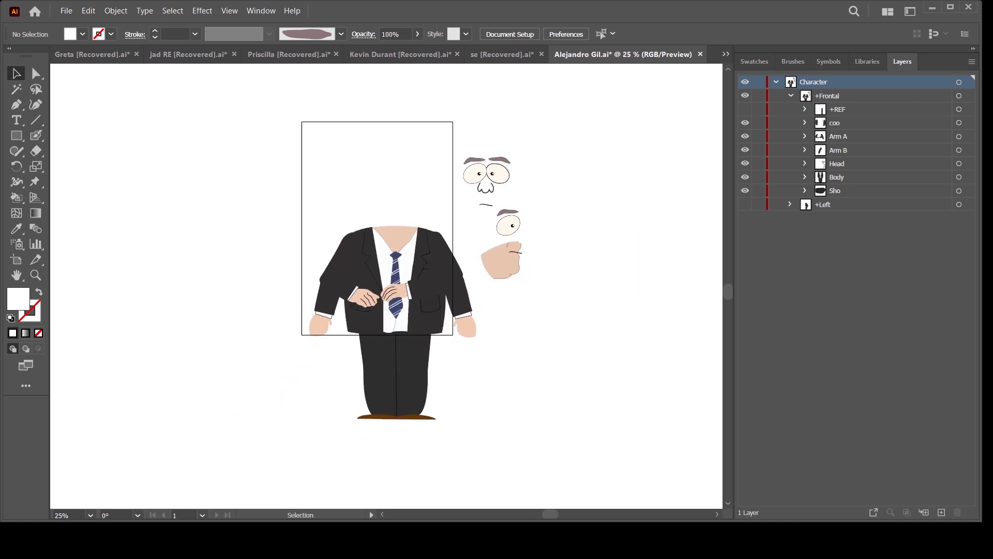
left_click(767, 334)
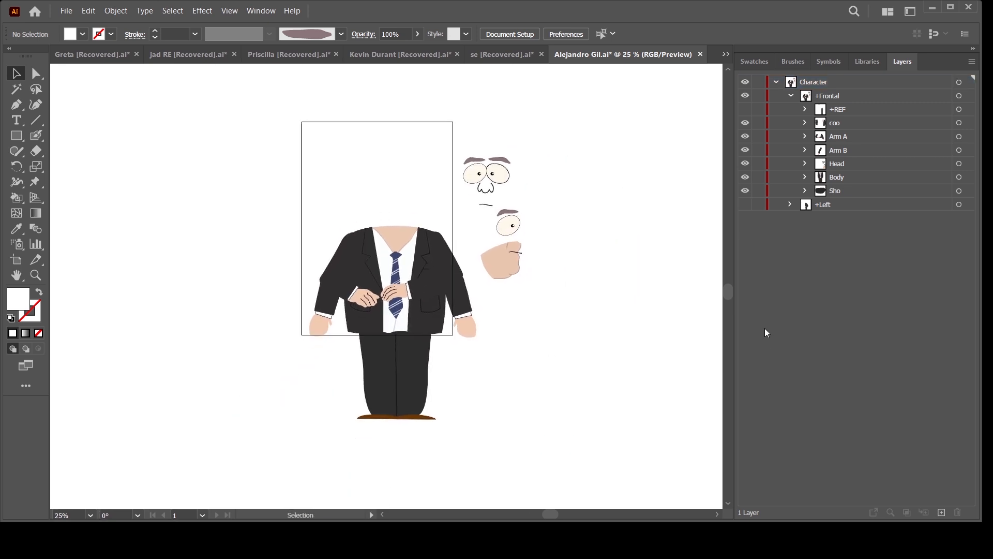
left_click_drag(475, 396, 486, 379)
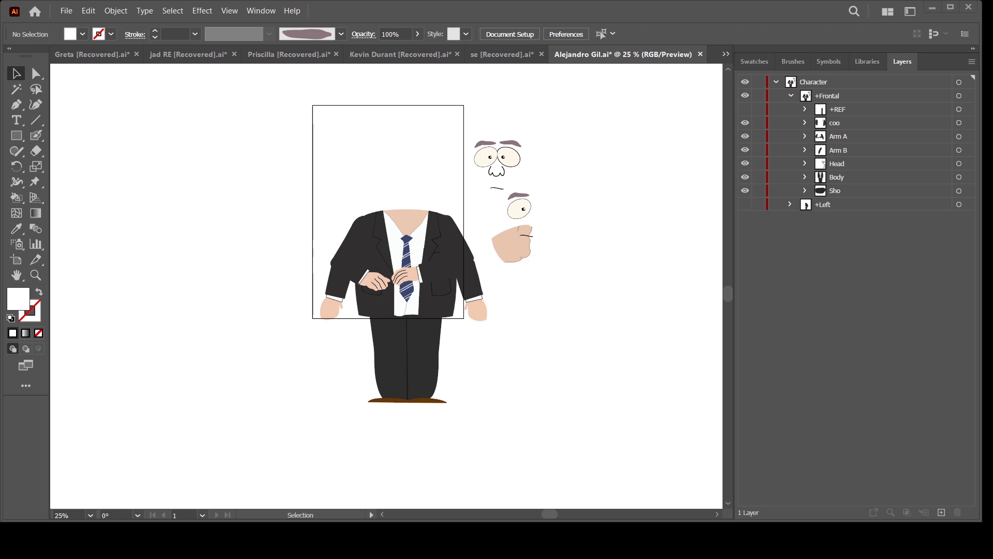
Place the Trump portrait photo as a linked file and scale it down over the character's torso.
left_click_drag(538, 228, 503, 208)
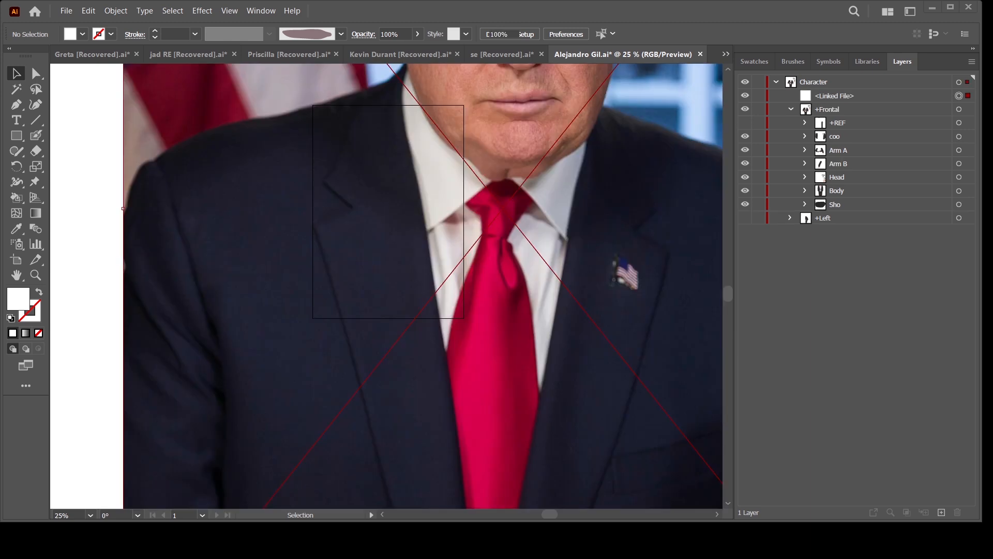
key("ctrl+minus")
key("ctrl+minus")
key("ctrl+minus")
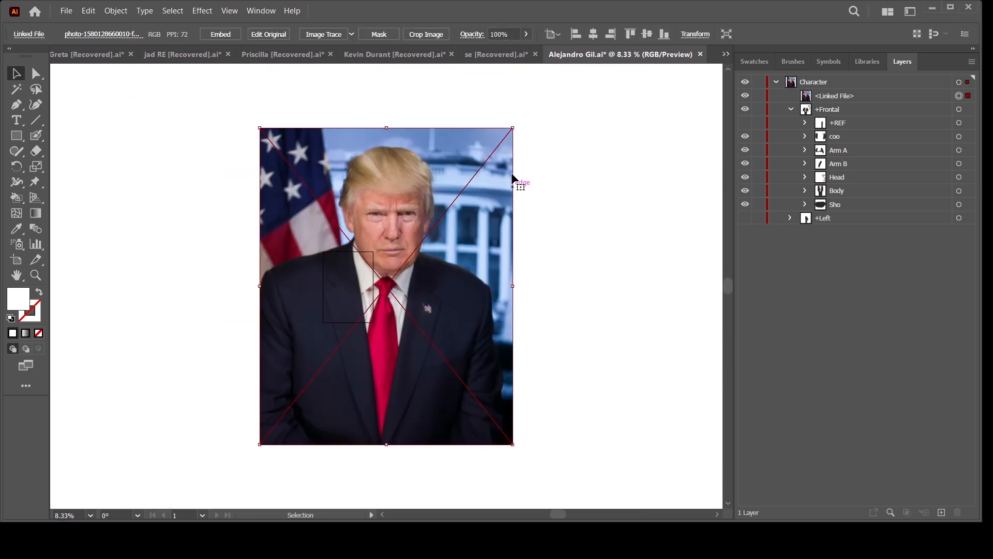
left_click_drag(513, 128, 334, 308)
Move the linked photo onto a new top-level layer, Layer 2, and stack the Character layer above it.
left_click(824, 110)
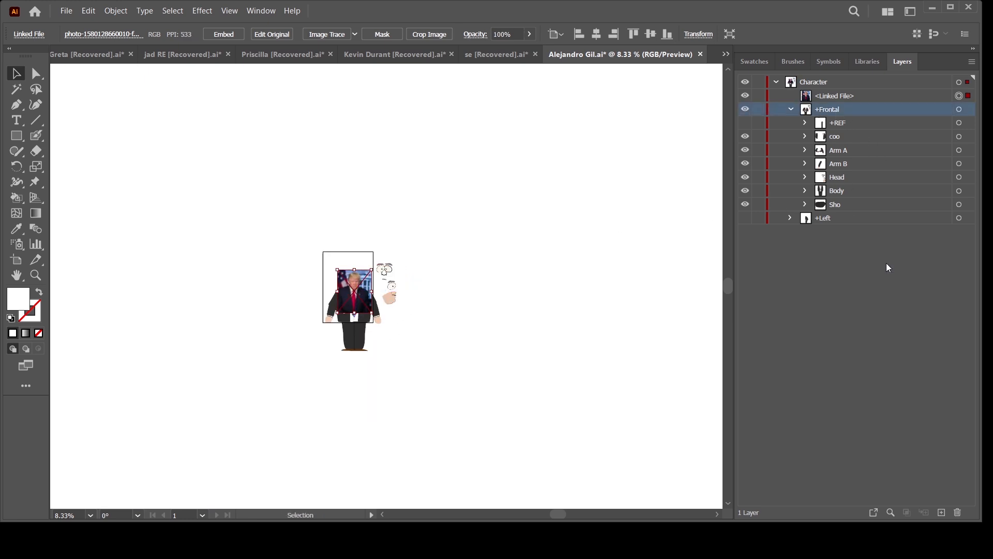
left_click(942, 512)
left_click_drag(828, 114, 833, 84)
left_click(776, 96)
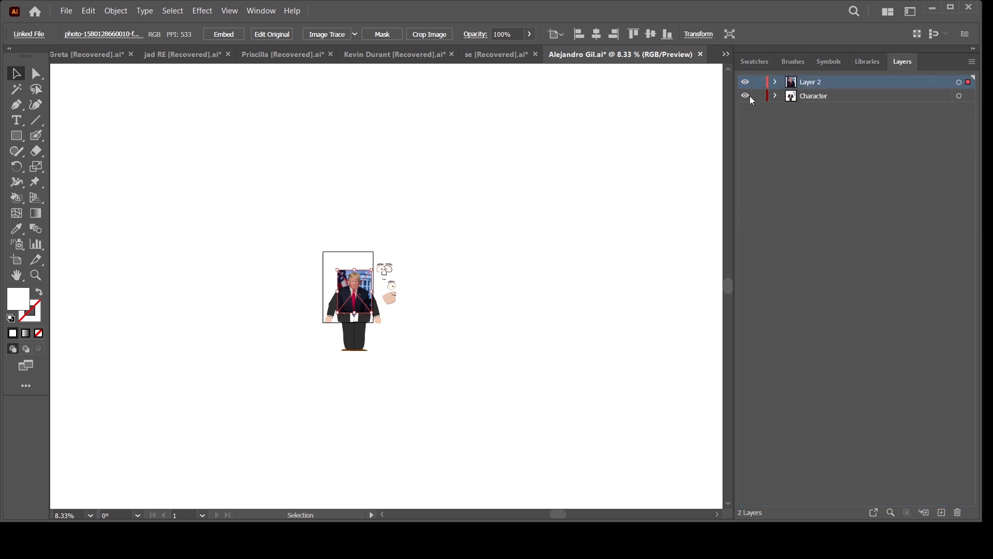
left_click(746, 96)
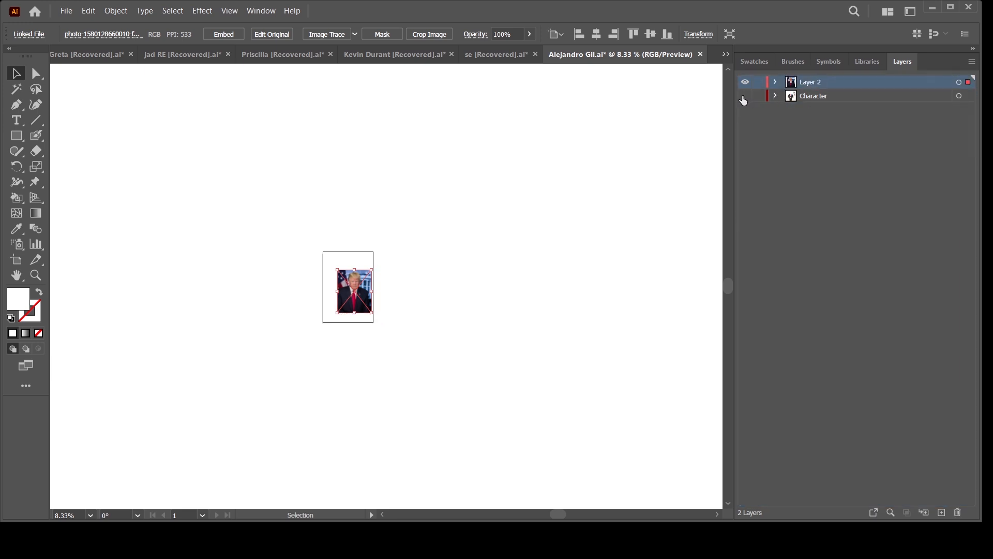
left_click(745, 96)
mouse_move(814, 96)
left_mouse_down()
mouse_move(819, 106)
mouse_move(814, 76)
left_mouse_up()
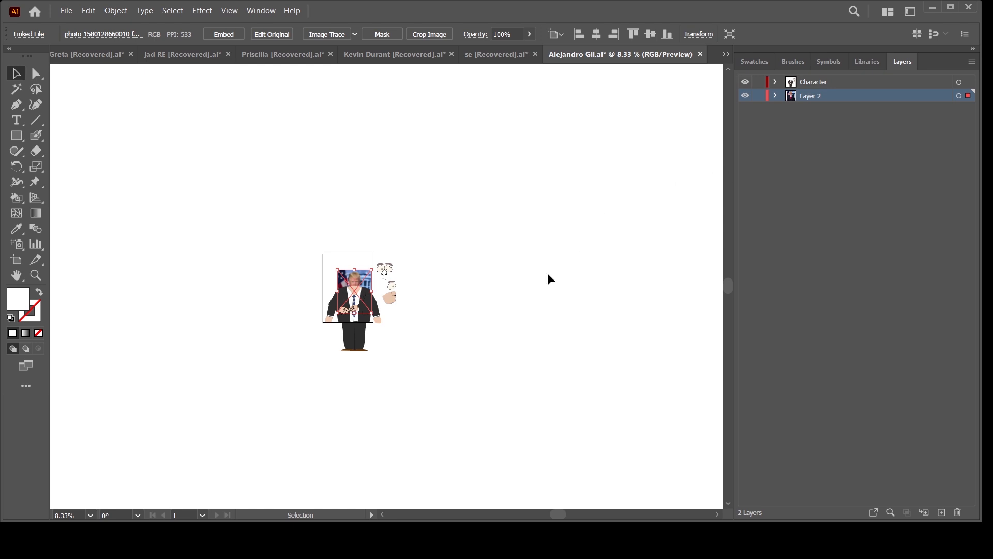
Enlarge the portrait photo behind the character and shift it so its head sits above the character's neck.
key("ctrl+plus")
key("ctrl+plus")
key("ctrl+plus")
key("ctrl+plus")
key("ctrl+minus")
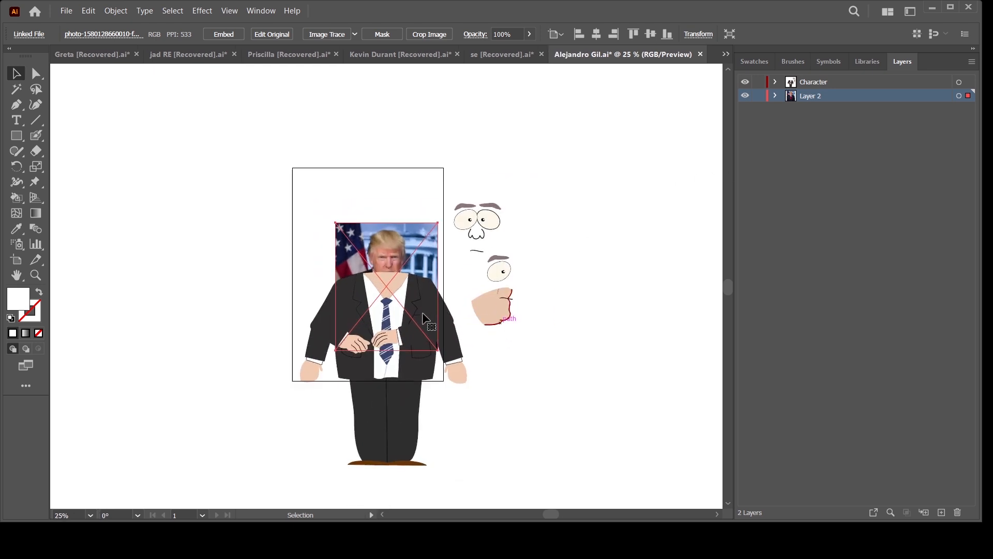
left_click_drag(438, 287, 481, 289)
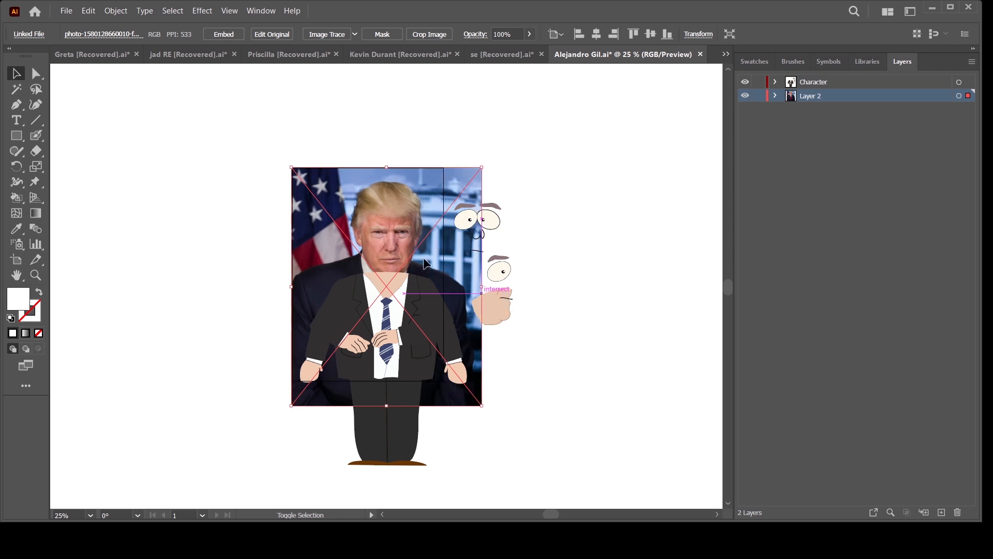
left_click_drag(418, 253, 413, 254)
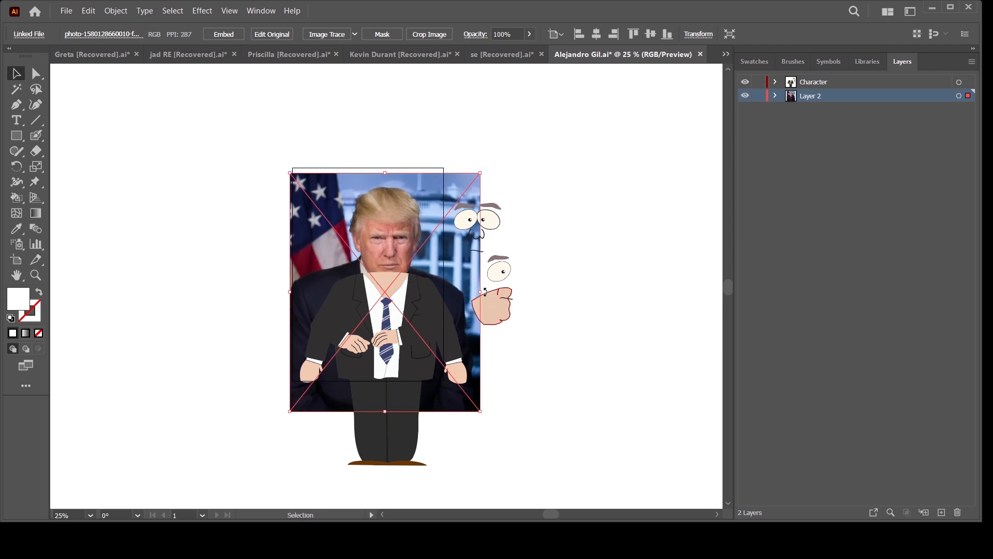
Enlarge the portrait photo slightly more about its centre behind the character and deselect it.
left_click_drag(481, 291, 491, 294)
left_click_drag(445, 263, 445, 262)
left_click(575, 248)
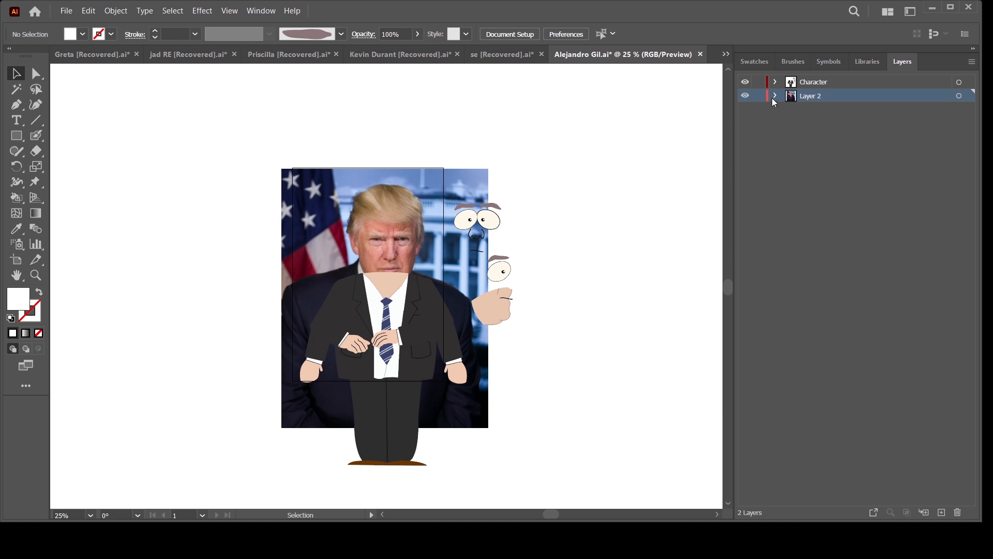
Hide the Character layer, then add Layer 3 above it and isolate the new layer.
left_click(745, 83)
key("ctrl+equal")
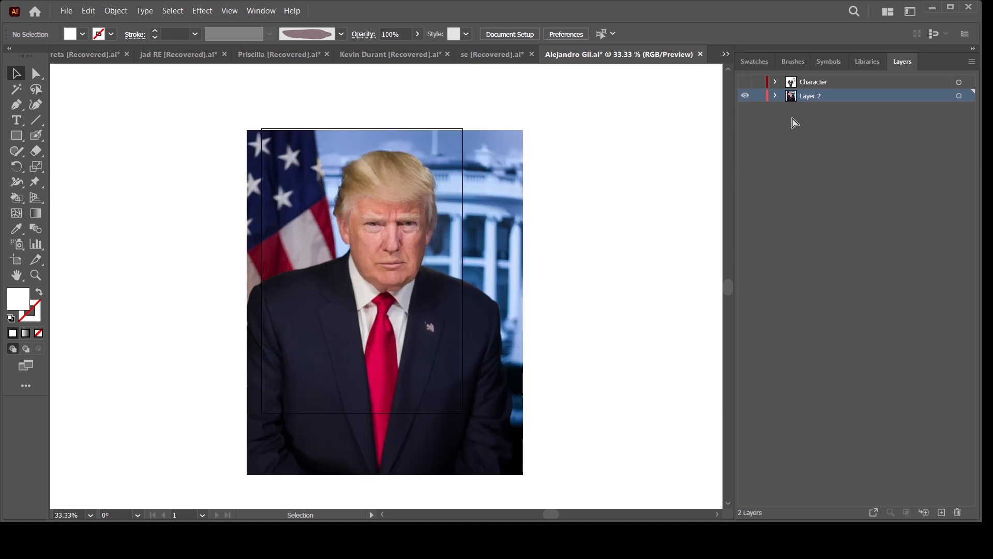
key("ctrl+equal")
left_click(822, 82)
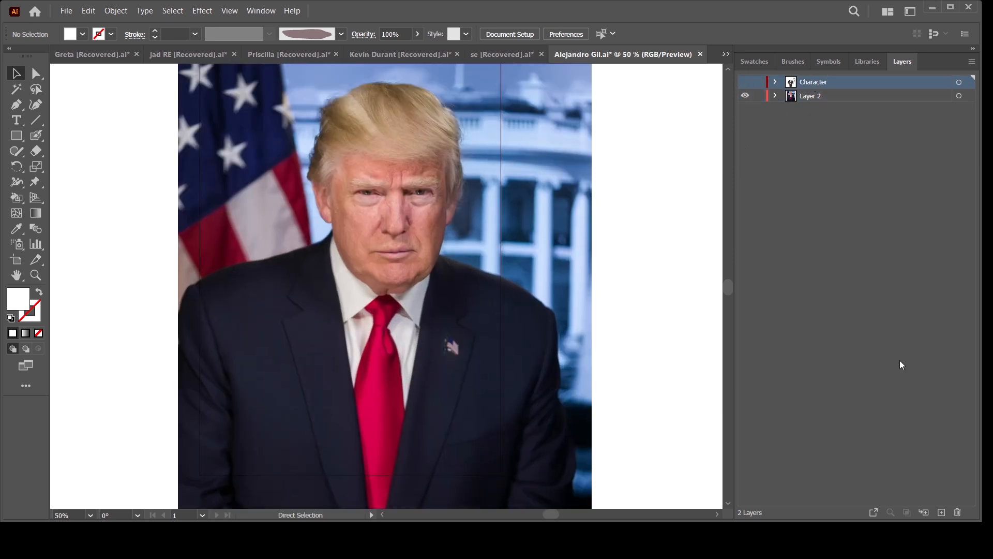
left_click(940, 513)
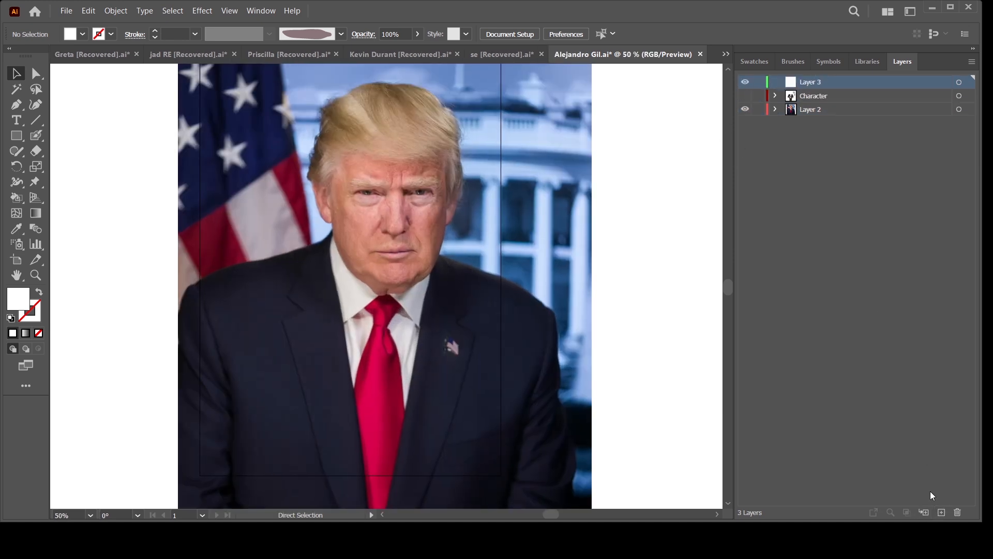
left_click(901, 165)
Set up the Blob Brush with a black fill for tracing the portrait's head.
left_click_drag(475, 350, 472, 381)
key("ctrl+equal")
key("ctrl+equal")
key("ctrl+equal")
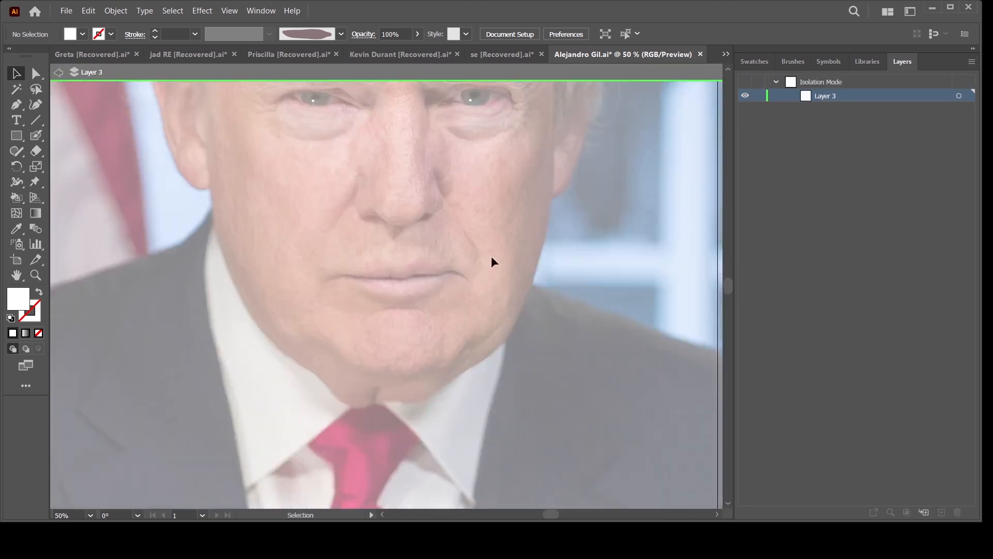
left_click_drag(504, 221, 481, 412)
key("ctrl+minus")
left_click_drag(377, 375, 398, 395)
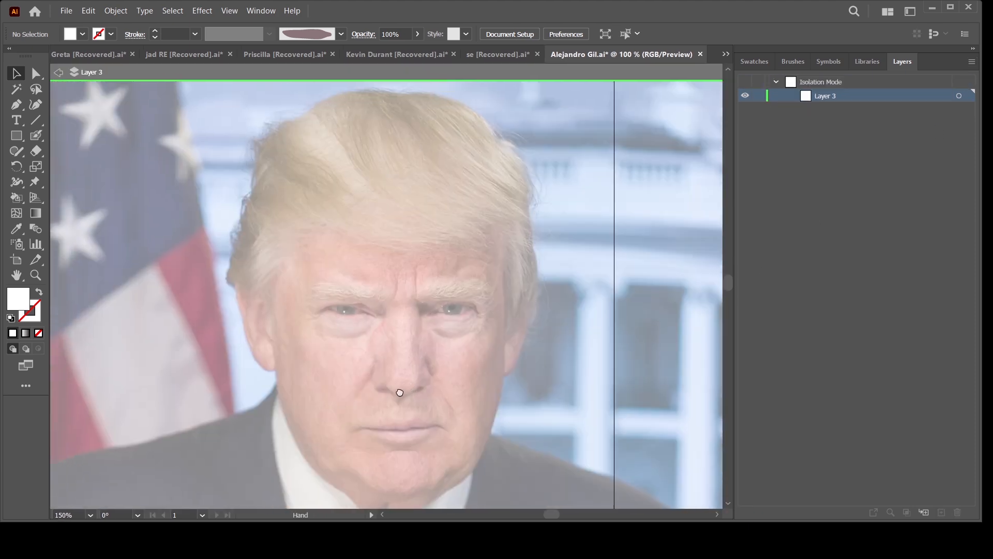
left_click(42, 137)
key("ctrl+equal")
left_click_drag(532, 248, 492, 311)
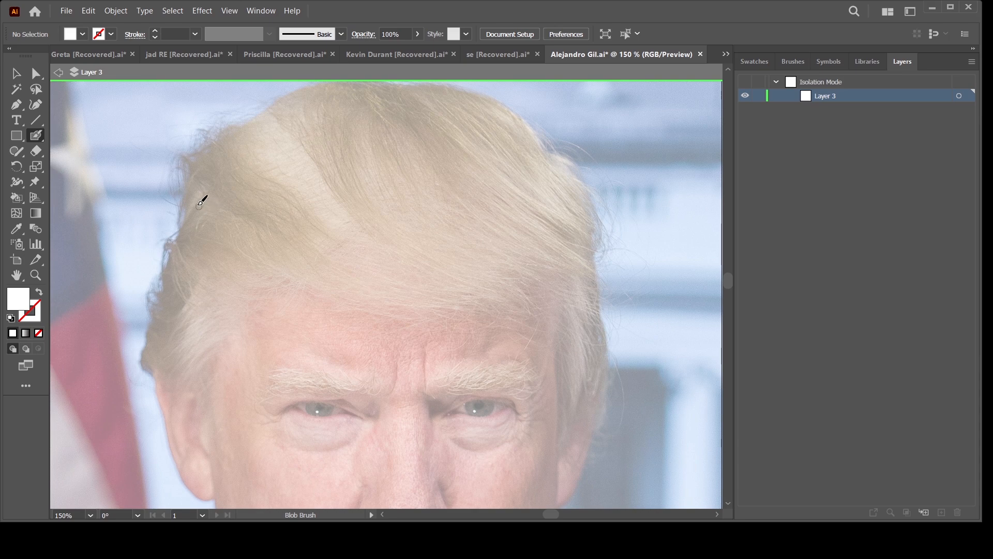
mouse_move(202, 199)
left_mouse_down()
mouse_move(269, 233)
mouse_move(433, 284)
left_mouse_up()
key("ctrl+z")
key("Return")
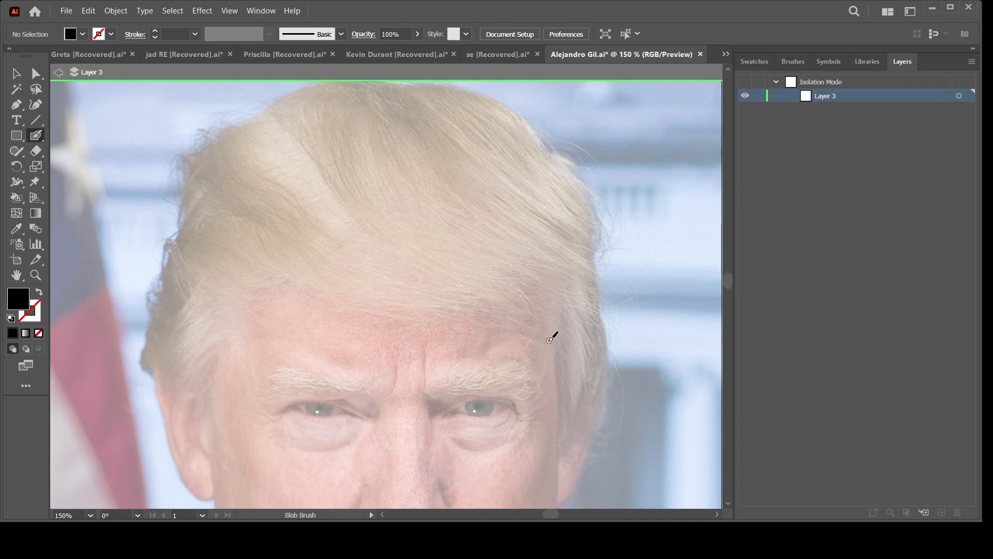
Trace the fringe, the inner strands and the upper outline of the hair with black brush strokes.
mouse_move(220, 201)
left_mouse_down()
mouse_move(282, 255)
mouse_move(432, 302)
mouse_move(490, 290)
left_mouse_up()
mouse_move(239, 227)
left_mouse_down()
mouse_move(358, 318)
mouse_move(466, 299)
left_mouse_up()
key("ctrl+z")
left_click_drag(234, 210, 477, 290)
left_click_drag(254, 126, 444, 266)
left_click_drag(348, 122, 513, 243)
left_click_drag(413, 147, 519, 246)
mouse_move(439, 132)
left_mouse_down()
mouse_move(515, 173)
mouse_move(529, 219)
left_mouse_up()
left_click_drag(529, 219, 556, 244)
mouse_move(555, 226)
left_mouse_down()
mouse_move(602, 289)
mouse_move(601, 339)
left_mouse_up()
left_click_drag(463, 150, 403, 161)
left_click_drag(426, 169, 279, 185)
Trace the chin with curved black strokes beneath the mouth.
left_click_drag(409, 466, 391, 86)
left_click_drag(315, 326, 448, 345)
left_click_drag(418, 367, 475, 326)
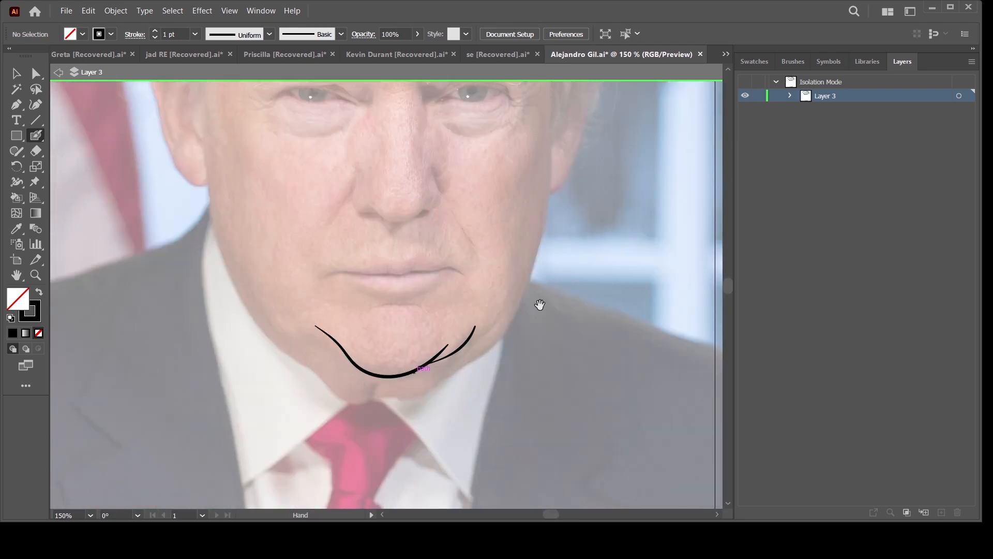
left_click_drag(539, 304, 515, 372)
Draw the jawline on the left side of the face, mirror a copy to the other side and align both with the chin.
left_click_drag(494, 368, 528, 188)
key("ctrl+z")
left_click_drag(194, 202, 303, 439)
key("v")
left_click(226, 334)
left_click_drag(226, 333, 482, 333)
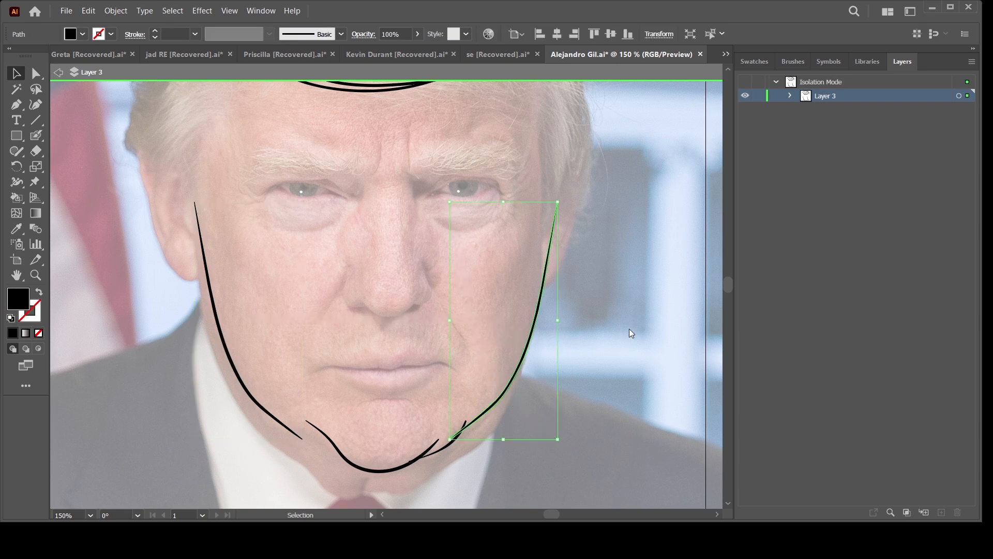
left_click_drag(425, 455, 404, 457)
left_click_drag(529, 331, 523, 331)
left_click_drag(225, 341, 216, 341)
left_click_drag(248, 483, 557, 315)
left_click(557, 314)
Draw the side hair, sideburn and ear outline on the left side of the head.
mouse_move(399, 111)
left_mouse_down()
mouse_move(367, 313)
mouse_move(574, 325)
left_mouse_up()
key("shift+b")
left_click_drag(297, 175, 219, 274)
left_click_drag(275, 214, 221, 241)
left_click_drag(232, 224, 226, 324)
left_click_drag(332, 165, 264, 289)
left_click_drag(273, 346, 293, 394)
left_click_drag(319, 294, 297, 424)
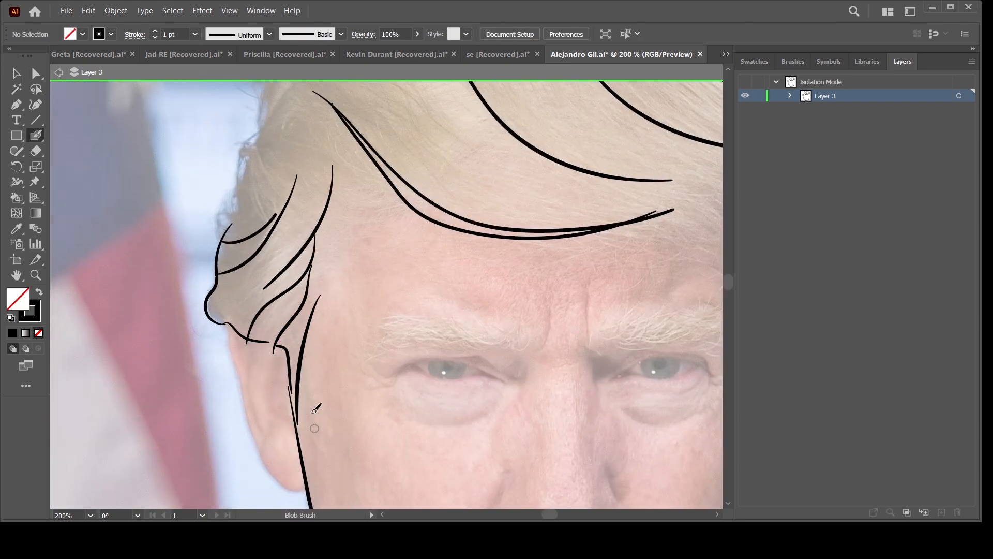
left_click_drag(229, 328, 306, 494)
Mirror a copy of the left side hair and ear lines onto the right side of the head.
left_click_drag(714, 363, 556, 274)
key("ctrl+minus")
key("ctrl+minus")
key("v")
left_click(203, 336)
mouse_move(204, 336)
left_mouse_down()
mouse_move(512, 329)
mouse_move(444, 350)
left_mouse_up()
key("o")
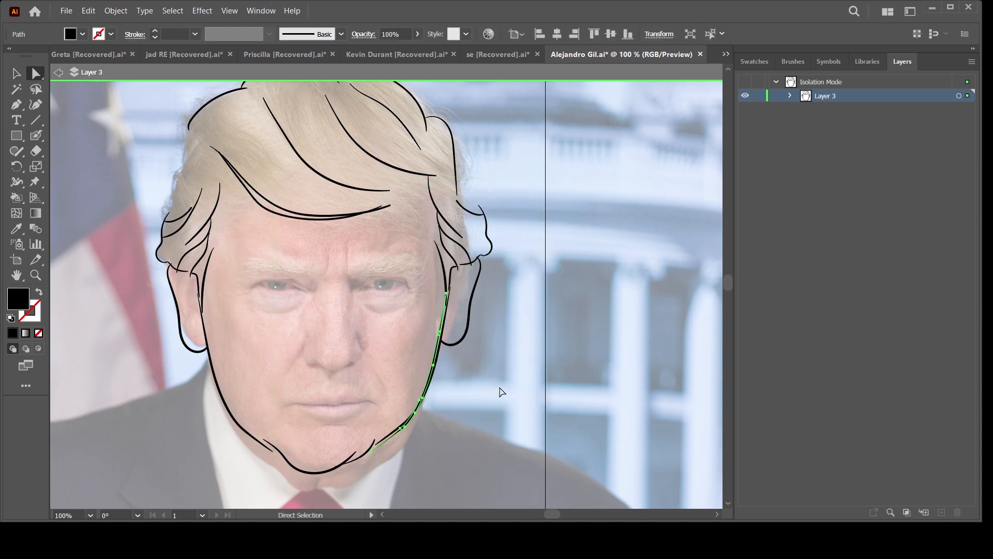
Add extra hair strands and outline strokes around the left temple and the fringe.
scroll(499, 393, "up", 1, "alt")
scroll(491, 302, "up", 4)
key("shift+b")
left_click_drag(178, 200, 284, 275)
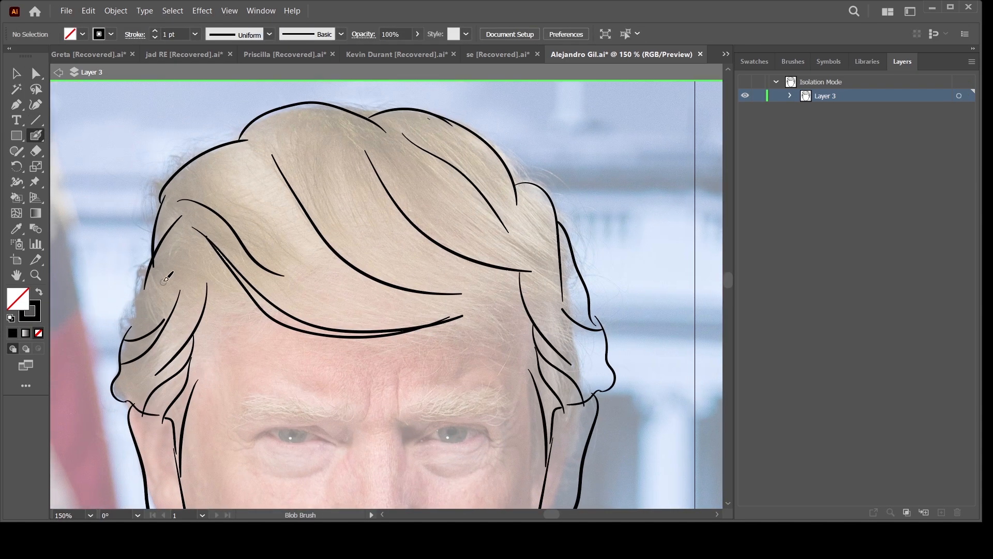
left_click_drag(163, 278, 130, 312)
left_click_drag(144, 289, 124, 339)
mouse_move(194, 271)
left_mouse_down()
mouse_move(255, 302)
mouse_move(247, 296)
left_mouse_up()
mouse_move(448, 323)
left_mouse_down()
mouse_move(488, 335)
mouse_move(479, 295)
left_mouse_up()
key("ctrl+z")
key("ctrl+z")
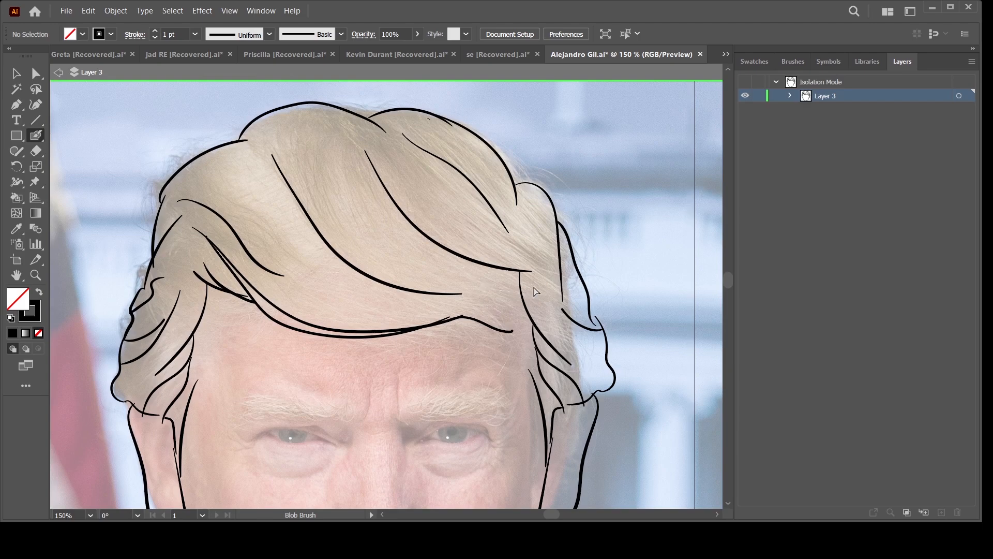
Erase the unwanted mirrored lines in the right side hair and draw new strands joining the fringe to it.
key("a")
key("ctrl+minus")
scroll(599, 360, "up", 2, "alt")
left_click(365, 243)
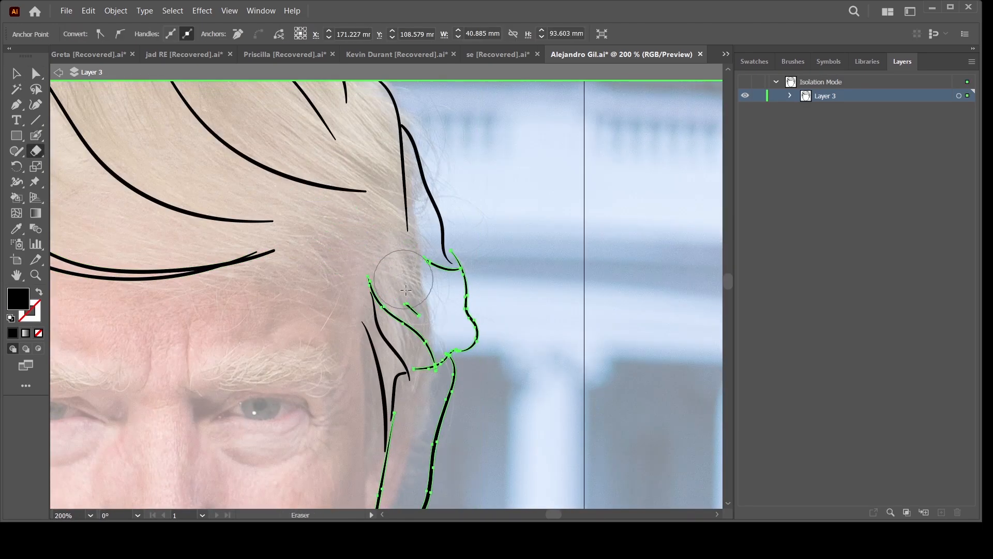
key("shift+b")
left_click_drag(283, 266, 380, 229)
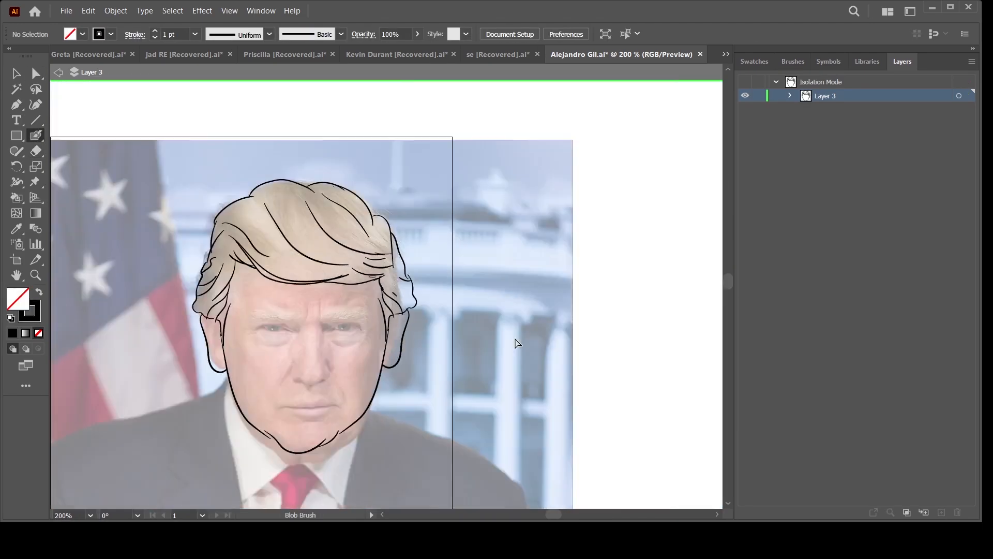
Erase the bulging outer line of the right side hair and redraw the outline closer to the head.
key("ctrl+plus")
key("ctrl+plus")
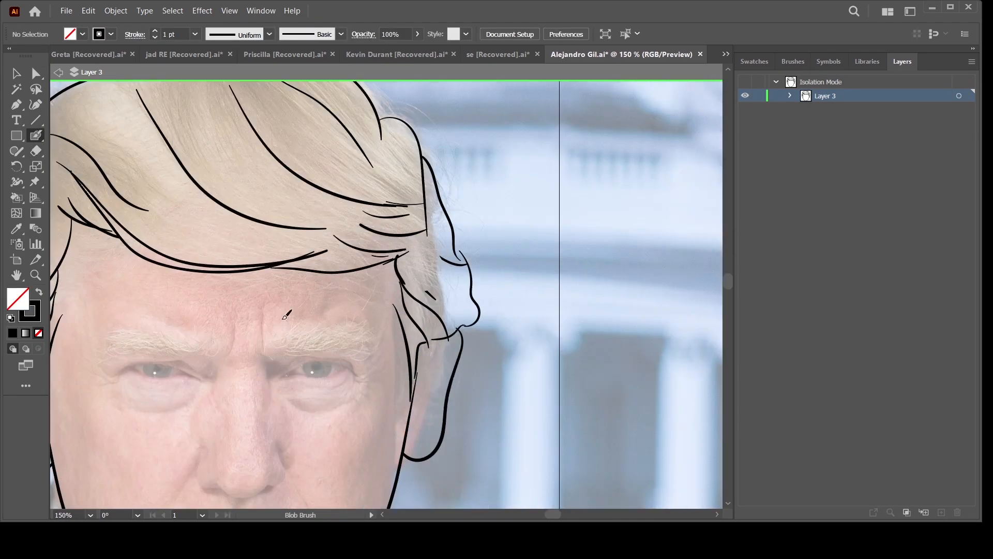
key("ctrl+a")
key("shift+e")
mouse_move(438, 169)
left_mouse_down()
mouse_move(477, 323)
mouse_move(446, 256)
mouse_move(460, 328)
left_mouse_up()
key("shift+b")
key("ctrl+minus")
key("ctrl+minus")
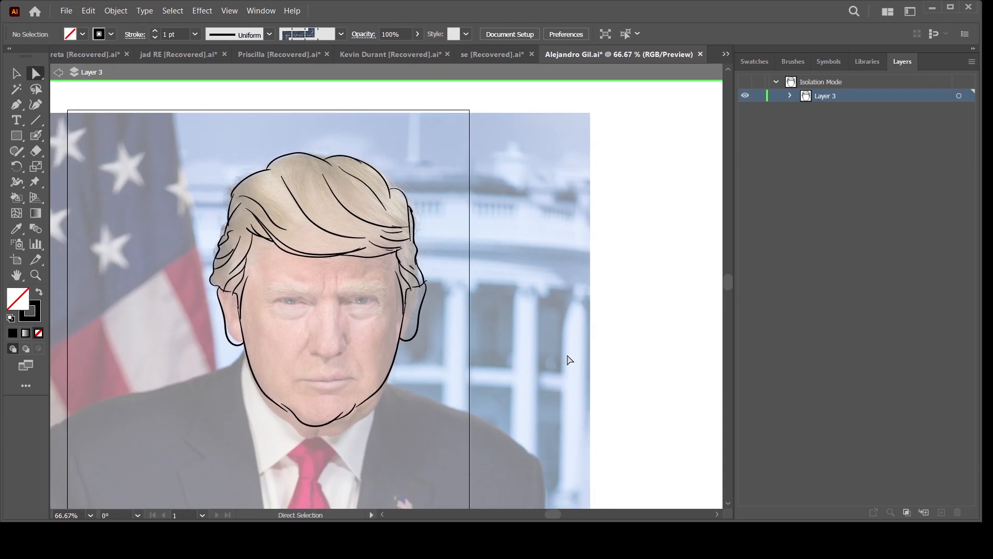
Close the gaps in the jaw and side hair outlines with black Blob Brush strokes.
key("ctrl+plus")
key("ctrl+plus")
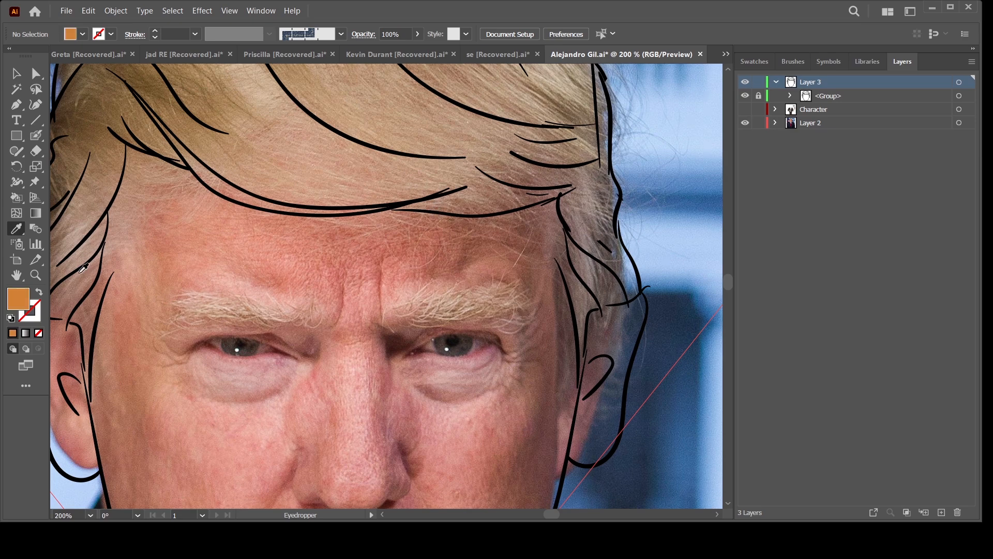
key("k")
key("ctrl+a")
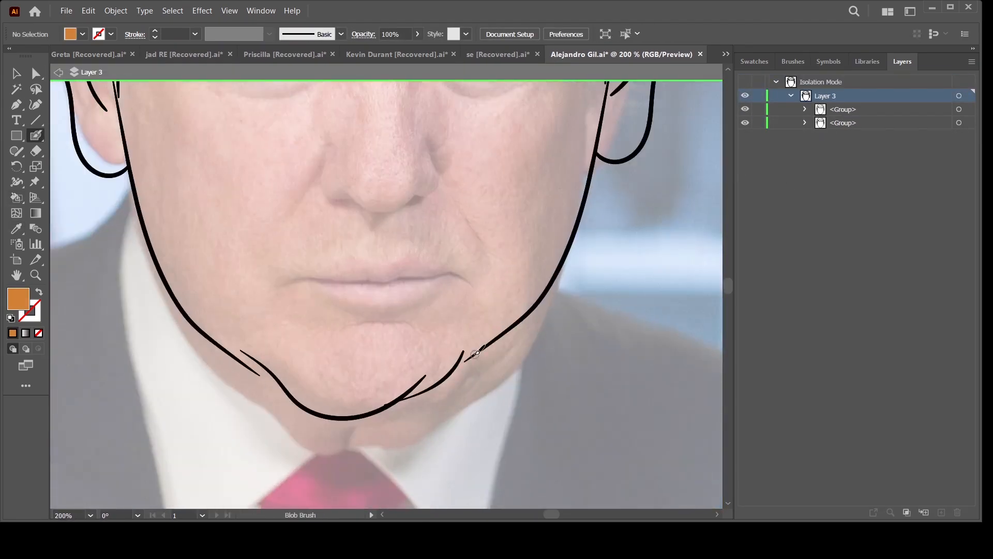
key("d")
key("shift+b")
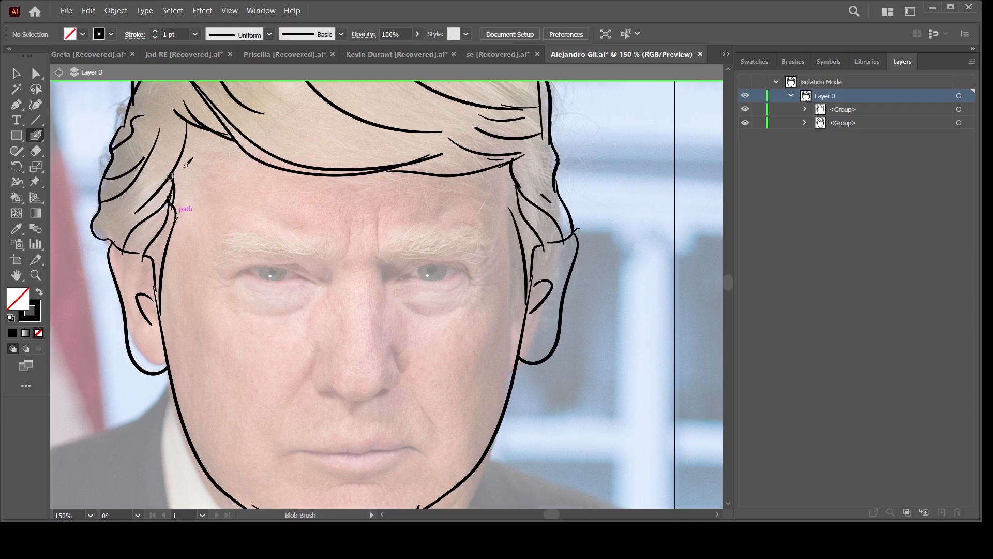
Delete the lower of the two groups in Layer 3.
scroll(185, 165, "up", 3)
key("ctrl+minus")
key("ctrl+minus")
left_click(745, 123)
left_click(874, 123)
left_click(957, 512)
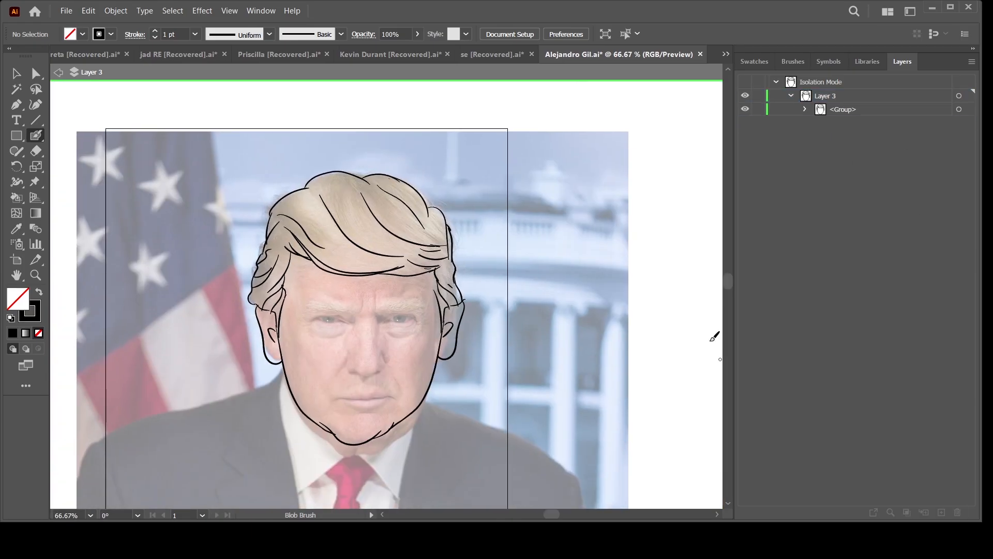
Select the head line art, adjust it slightly at the chin with Puppet Warp and deselect it.
key("ctrl+a")
left_click(36, 182)
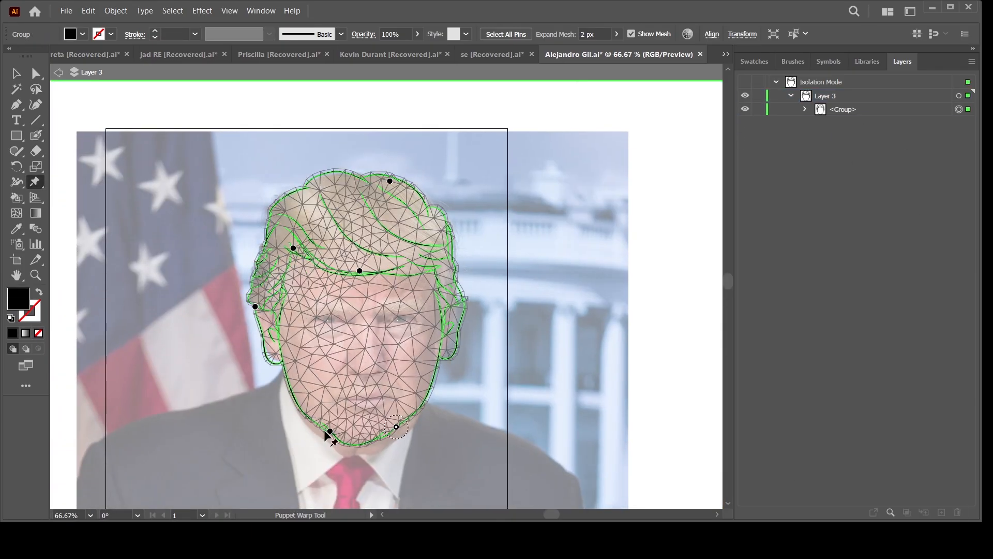
left_click_drag(329, 431, 327, 433)
key("a")
left_click(280, 375)
Sample a skin tone from the portrait's face as the fill colour.
double_click(60, 299)
left_click(17, 228)
left_click(406, 343)
left_click(358, 318)
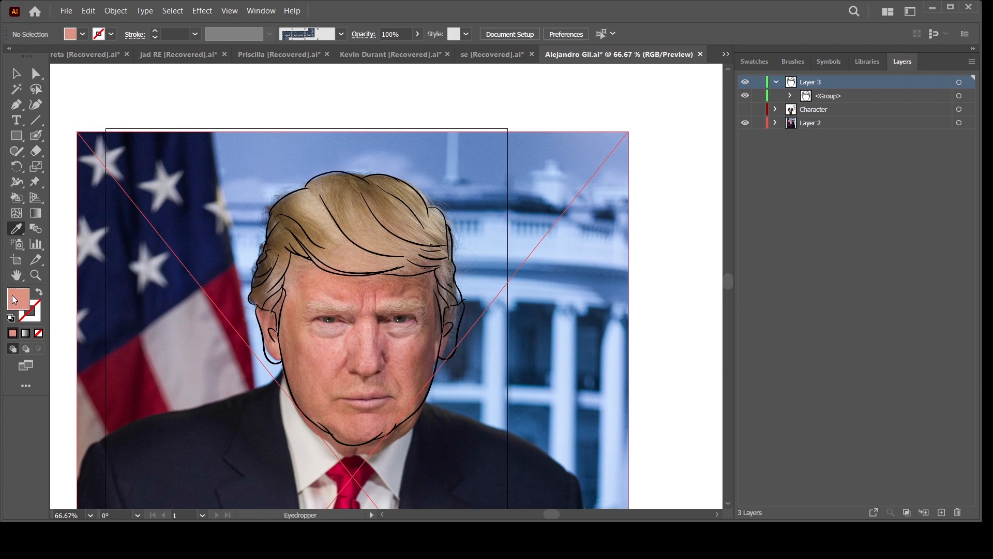
Duplicate the line art group and fill the lower copy's face and both ears with orange using Live Paint.
left_click(16, 197)
left_click_drag(828, 96, 941, 512)
left_click(959, 109)
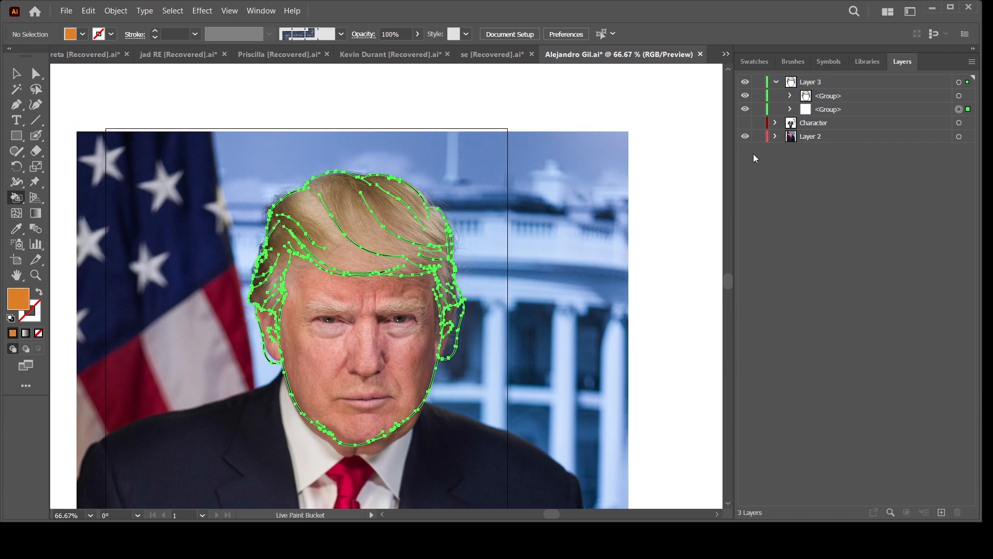
left_click(362, 336)
left_click(449, 331)
left_click(270, 341)
Sample the hair colour from the portrait and adjust the fill to a light blond.
left_click(16, 229)
left_click(312, 243)
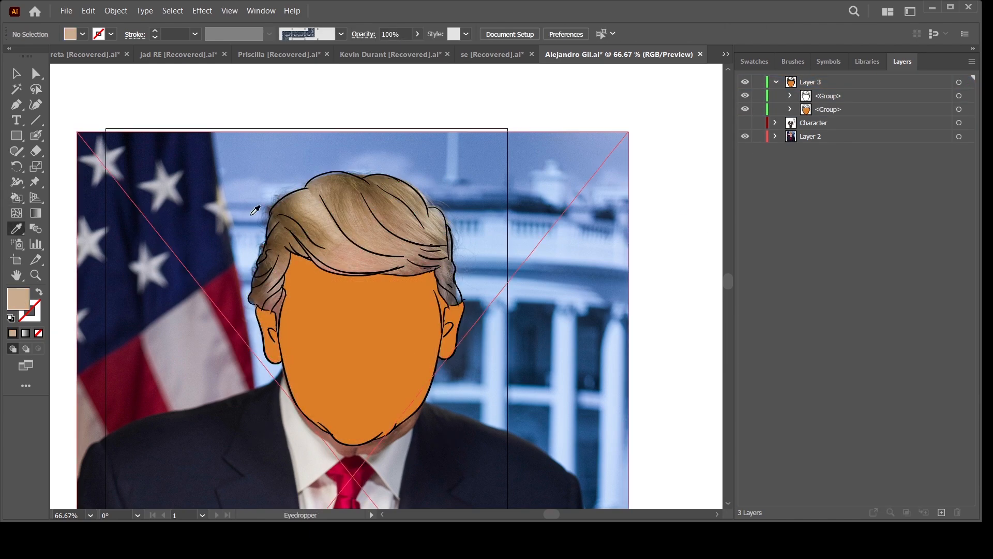
left_click(440, 246)
double_click(18, 299)
left_click(624, 180)
Fill all sections of the hair with the light blond using Live Paint.
left_click(17, 198)
left_click(336, 217)
left_click(403, 207)
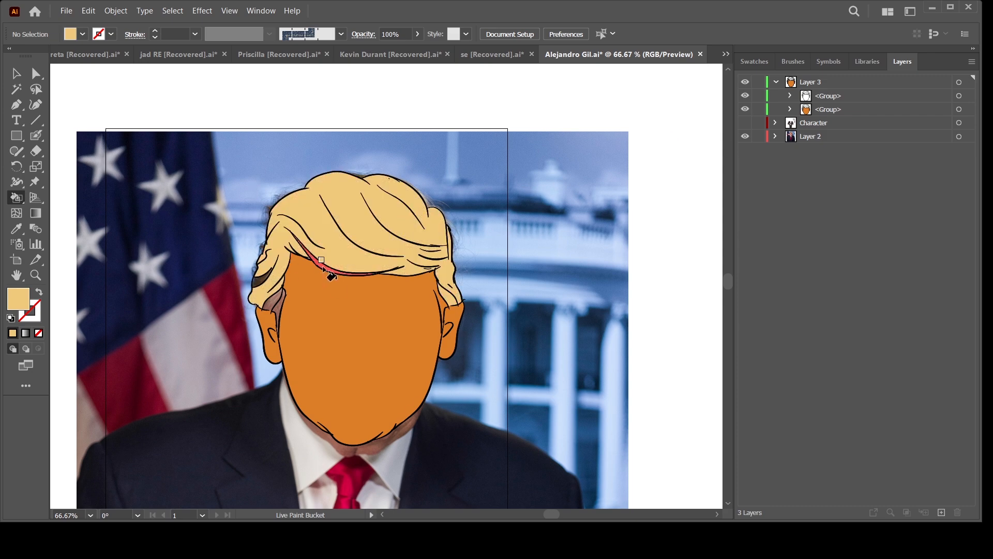
left_click(275, 302)
key("a")
key("ctrl+minus")
key("ctrl+plus")
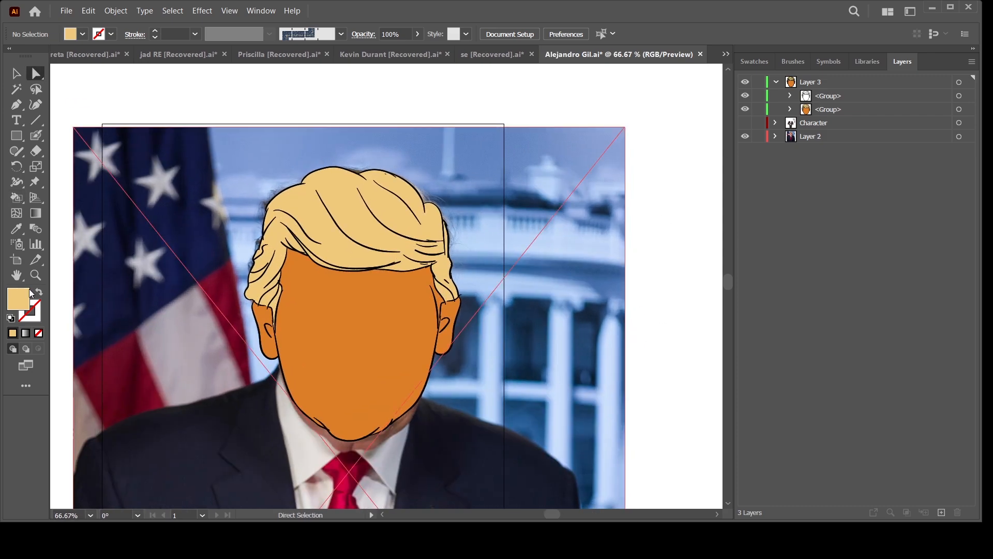
Hide Layer 2, show the Character layer and lower the drawn head onto the character's neck.
left_click(745, 136)
left_click(745, 123)
key("ctrl+minus")
left_click_drag(636, 405, 621, 328)
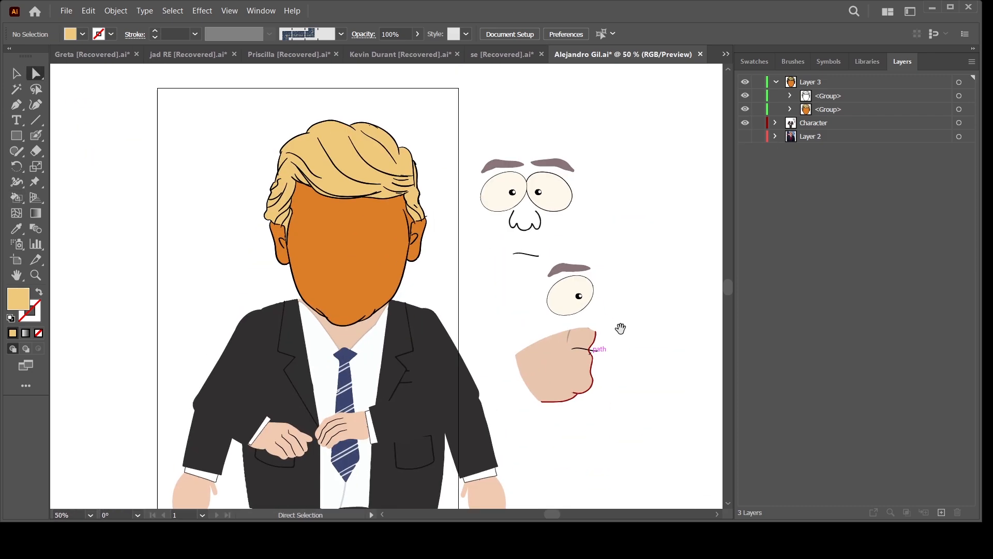
left_click_drag(384, 278, 388, 297)
left_click(608, 342)
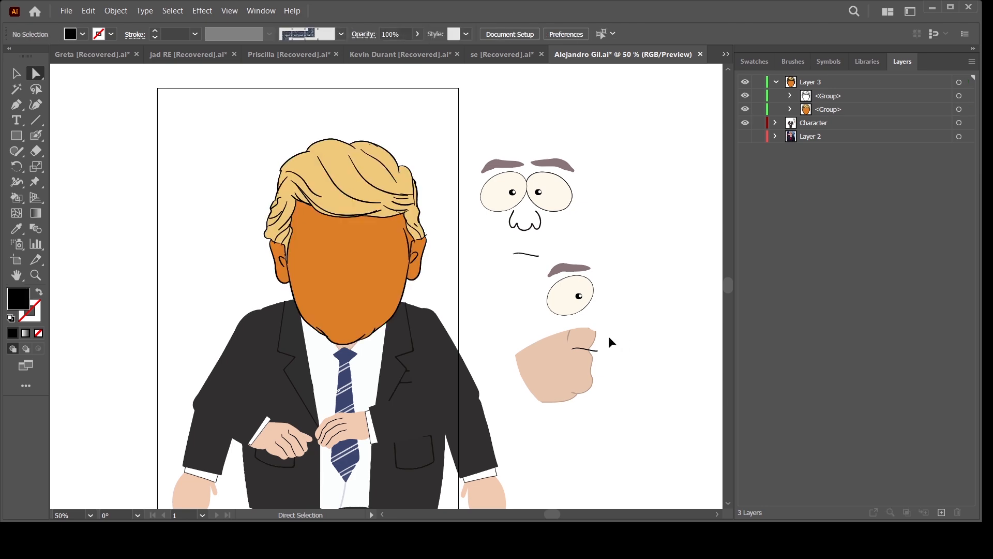
Hide both head groups inside Layer 3.
key("ctrl+minus")
left_click_drag(566, 436, 563, 393)
key("ctrl+plus")
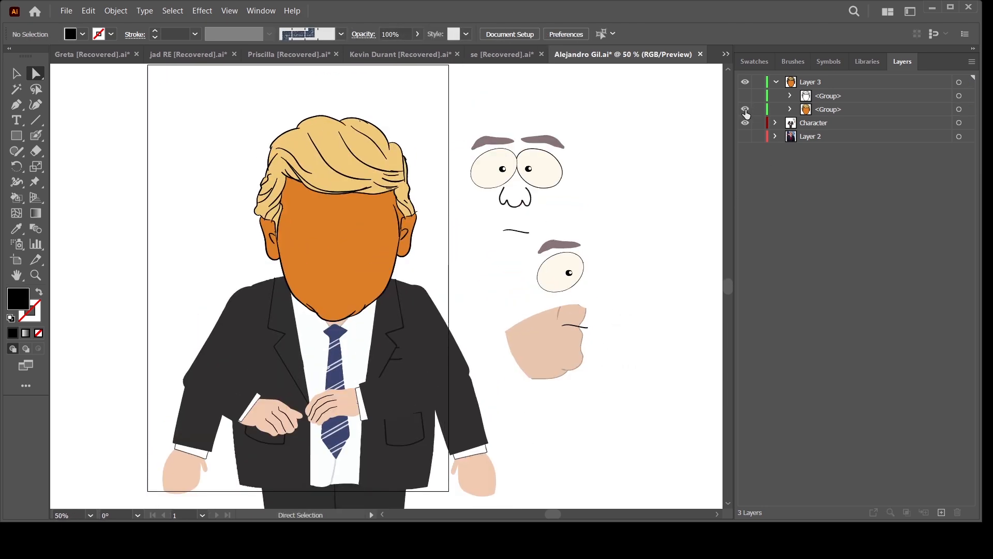
left_click(746, 110)
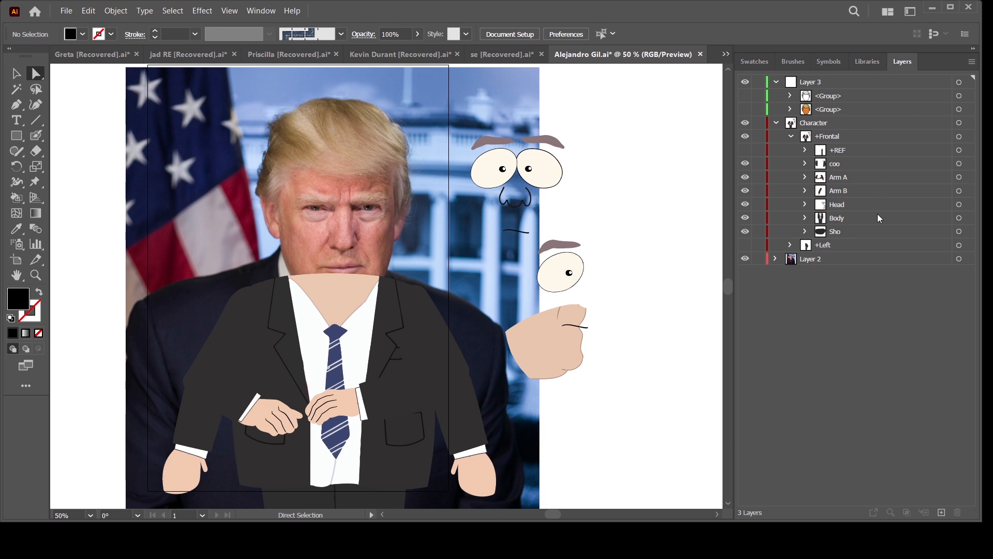
Select the frontal head's FFT group and move its eyes, brows, nose and mouth onto the face in the portrait.
left_click(805, 205)
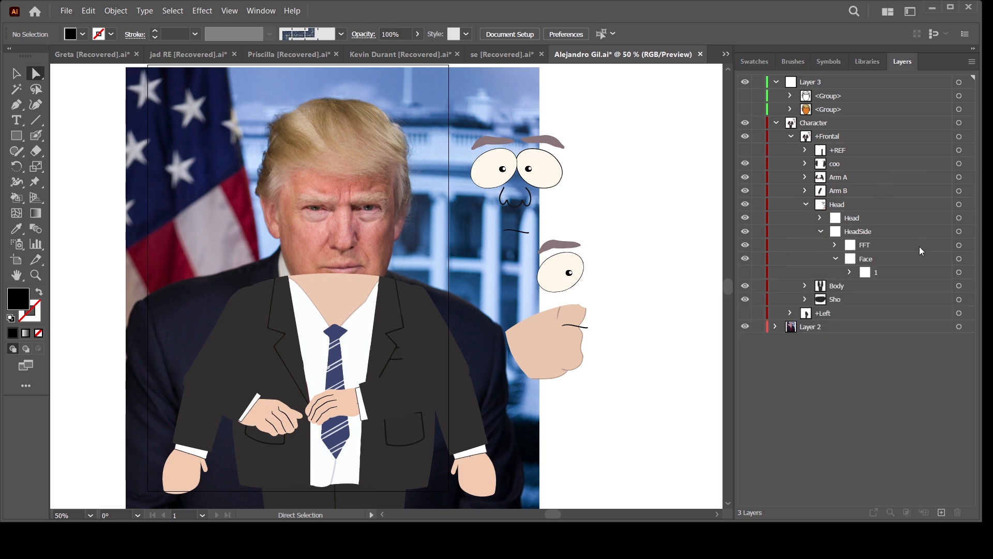
left_click(820, 231)
left_click(820, 218)
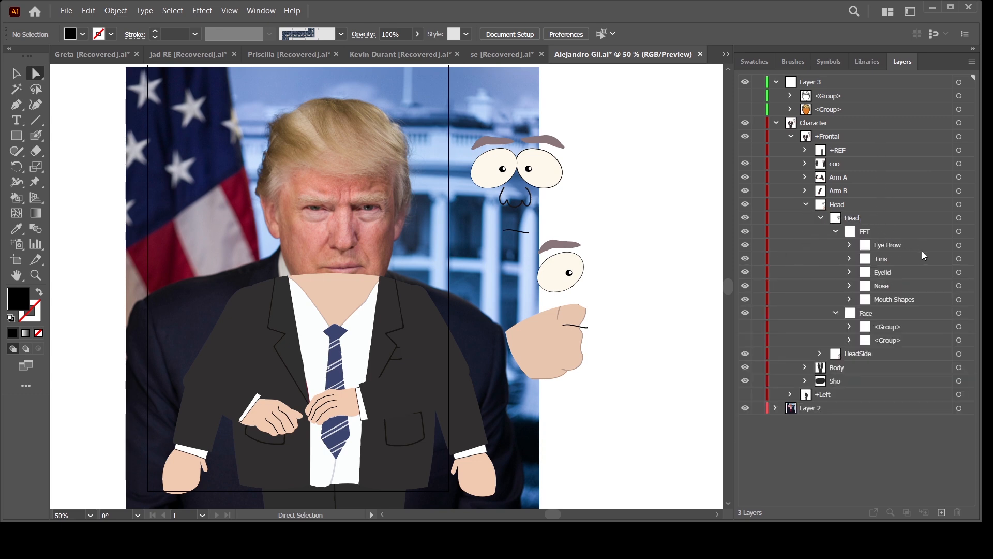
left_click(959, 231)
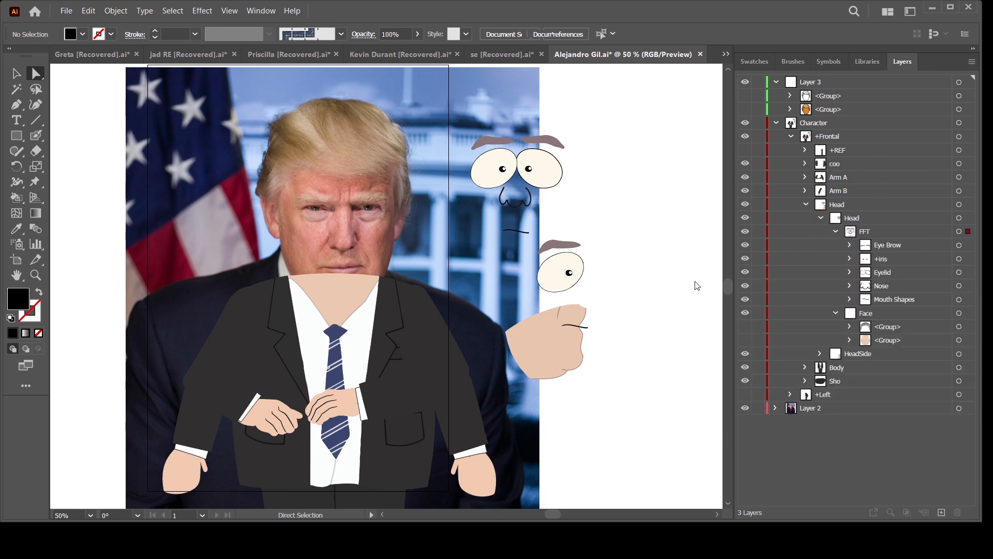
left_click(14, 78)
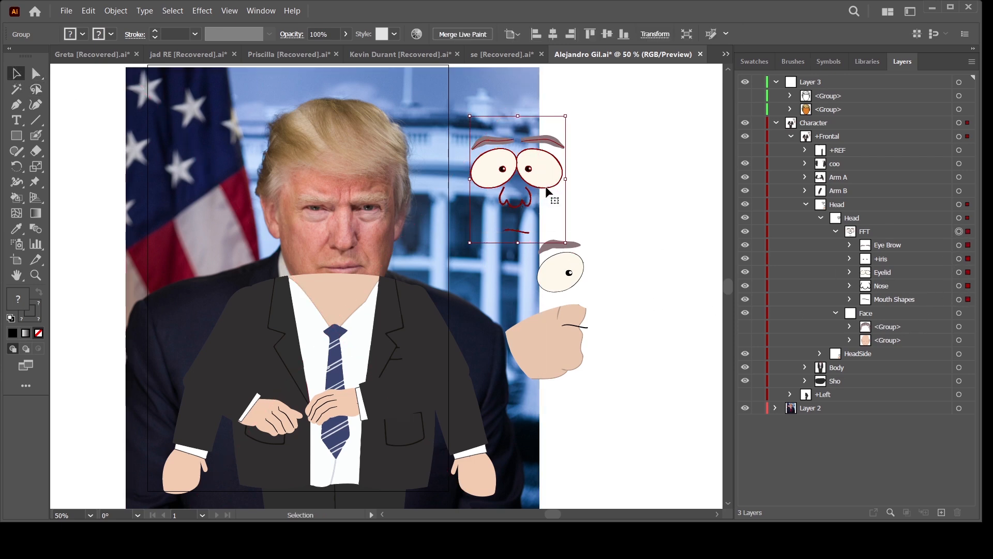
left_click_drag(541, 187, 368, 232)
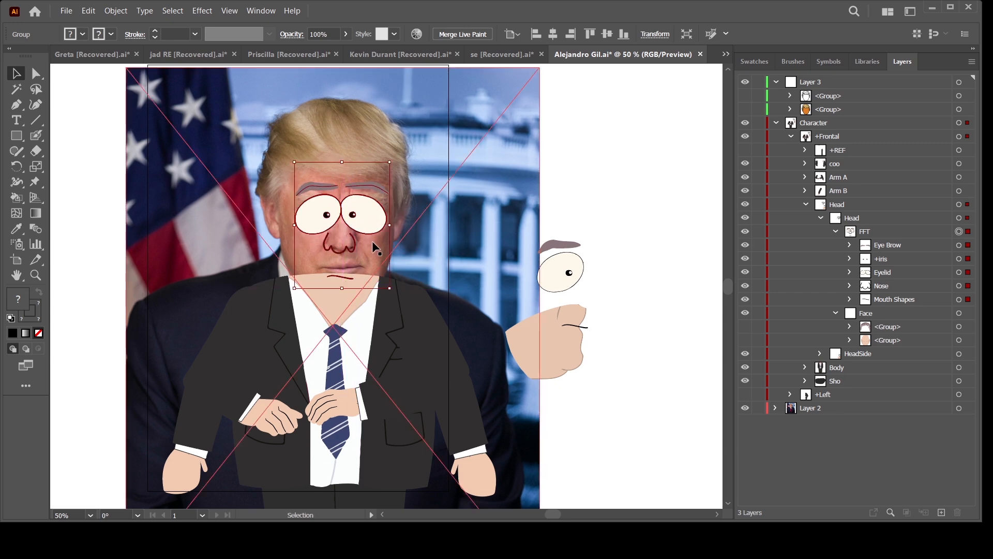
key("ctrl+plus")
key("ctrl+plus")
key("ctrl+plus")
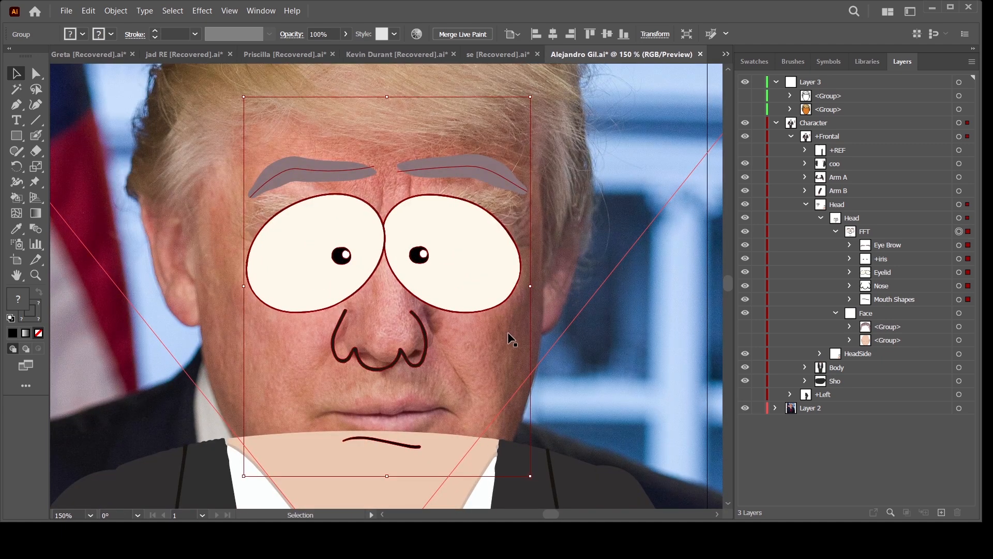
key("ctrl+minus")
key("ctrl+minus")
key("ctrl+minus")
key("ctrl+minus")
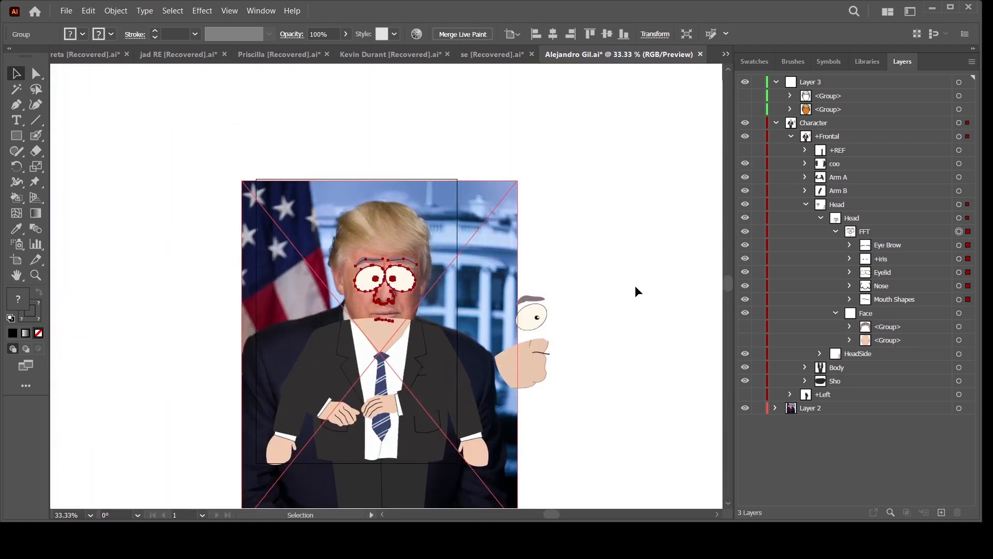
key("ctrl+plus")
left_click(646, 280)
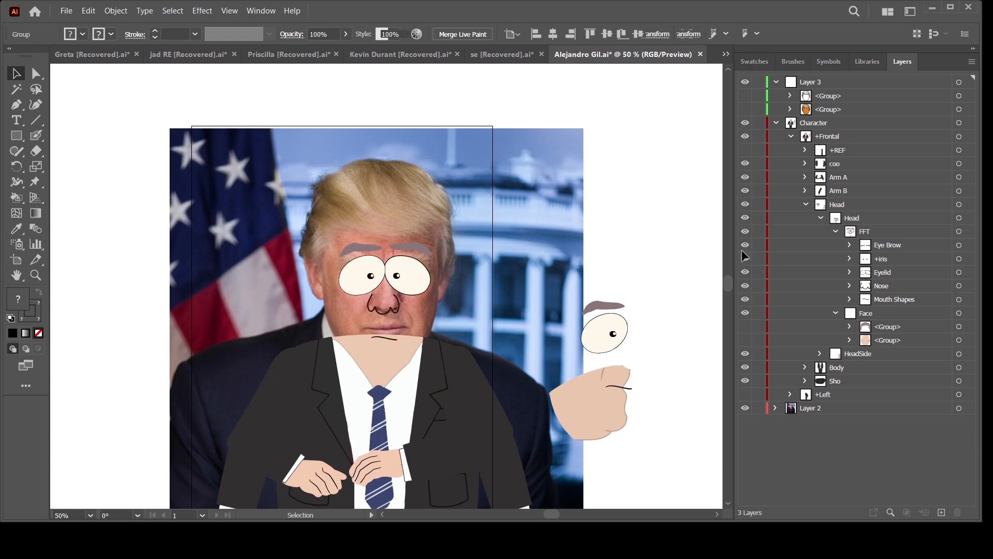
Select the frontal Mouth Shapes group and raise it onto the lips in the portrait.
left_click(958, 299)
key("ctrl+plus")
key("ctrl+plus")
key("ctrl+plus")
key("ctrl+plus")
key("ctrl+plus")
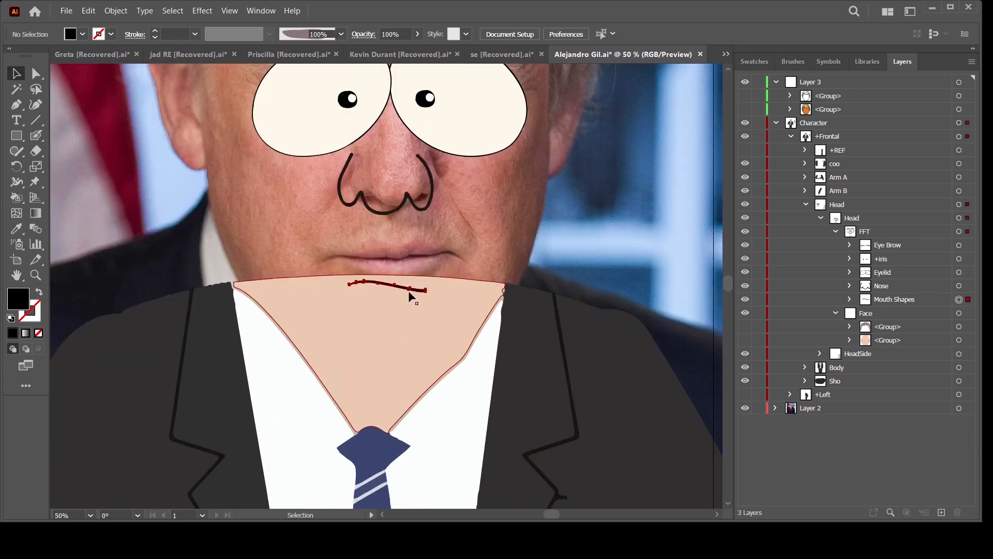
left_click_drag(409, 290, 407, 255)
key("ctrl+minus")
key("ctrl+minus")
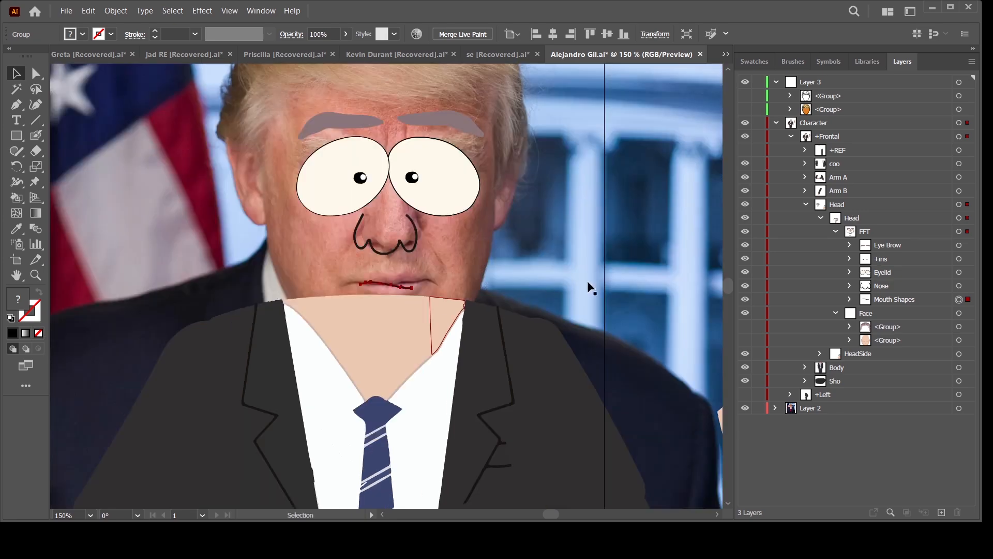
key("ctrl+minus")
key("ctrl+minus")
key("ctrl+plus")
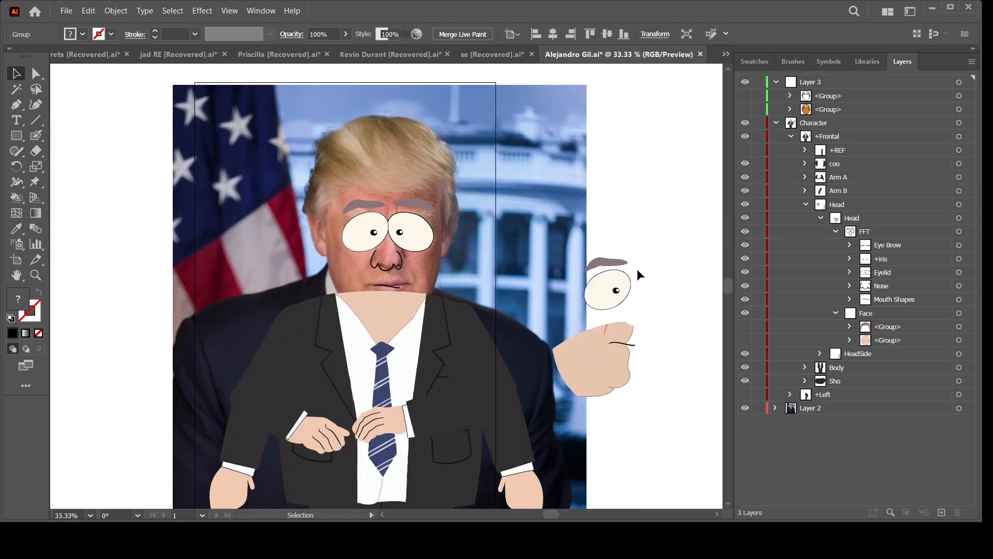
key("ctrl+minus")
left_click(645, 288)
Show the orange head group in Layer 3 and sample the light blond of its hair as the fill.
key("ctrl+plus")
key("ctrl+plus")
left_click_drag(587, 192, 561, 292)
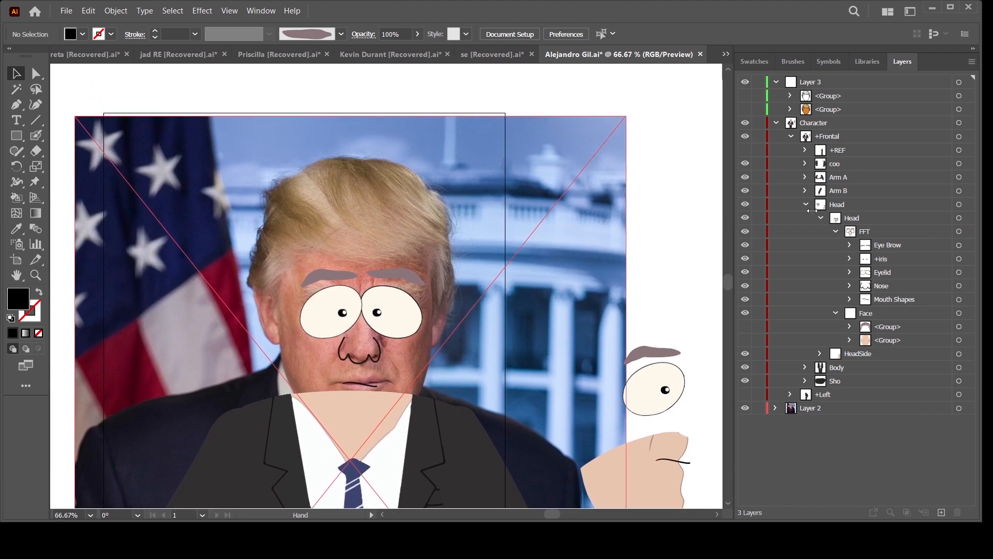
left_click(745, 109)
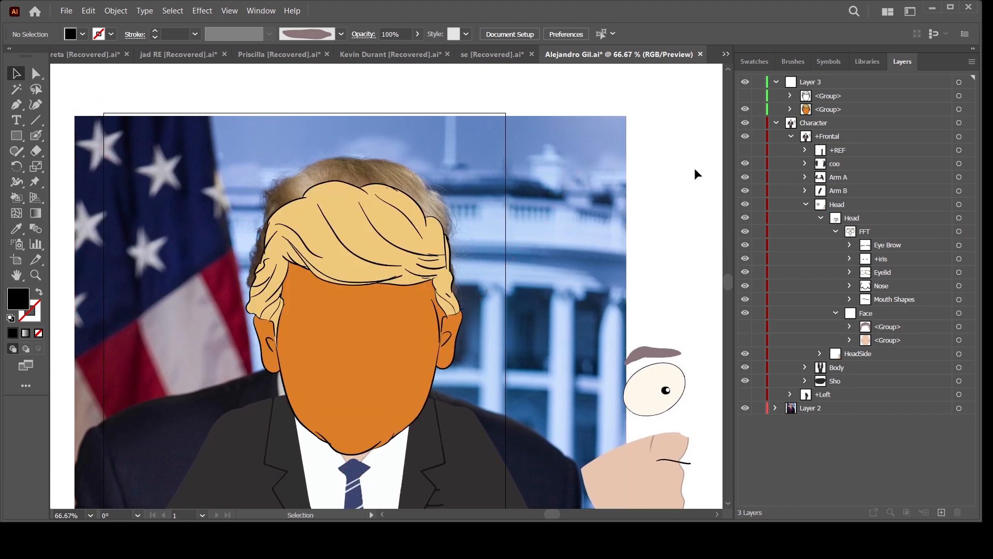
key("i")
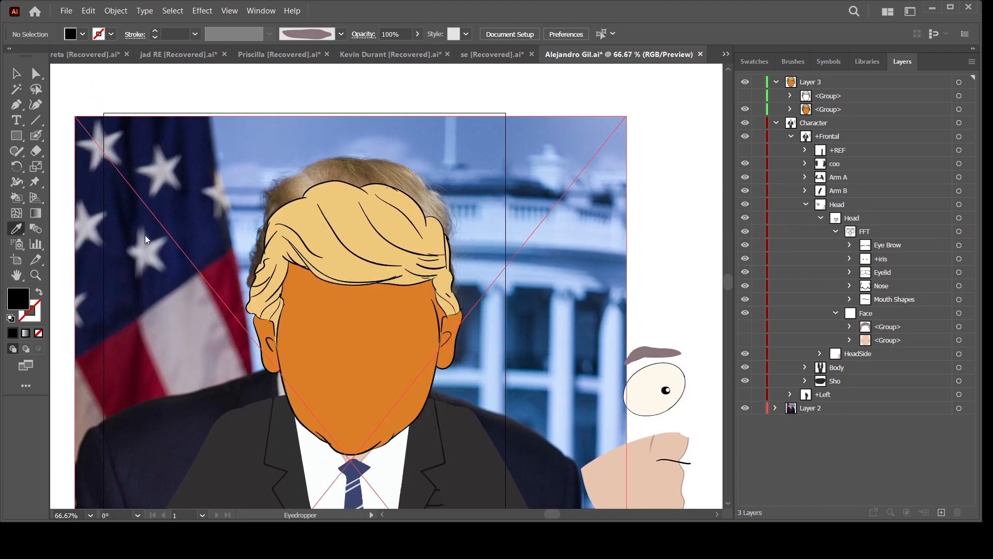
left_click(343, 222)
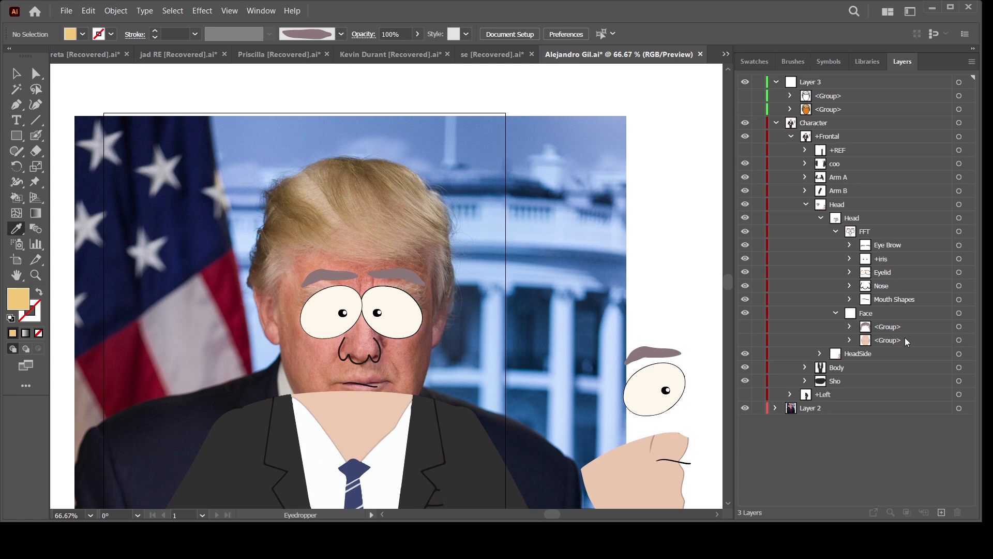
Recolor the frontal Eye Brow group with the light blond of the hair.
left_click(960, 246)
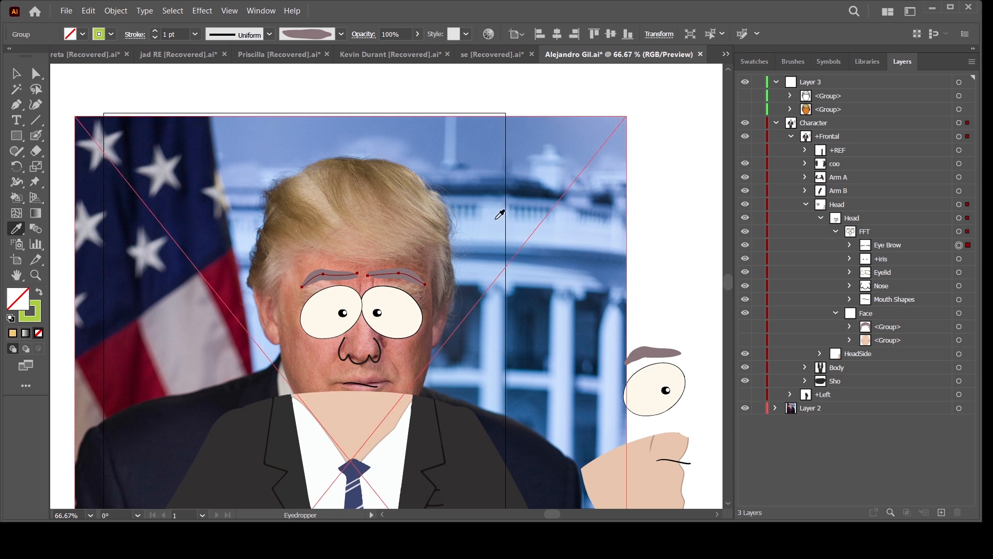
left_click(488, 34)
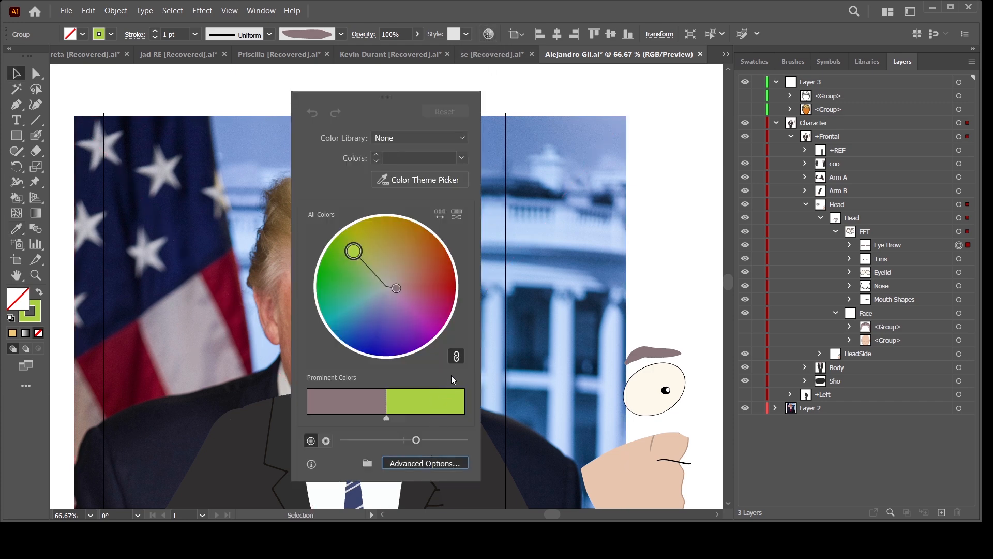
key("Escape")
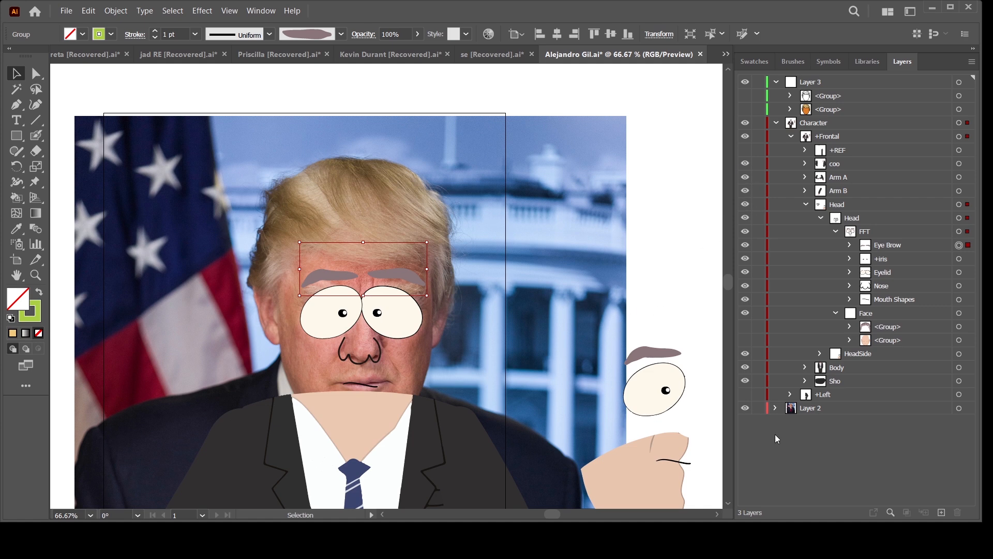
left_click(680, 289)
Compare the eyebrows with the portrait and lower the arch of each by moving its path's anchor point.
key("ctrl+equal")
key("ctrl+equal")
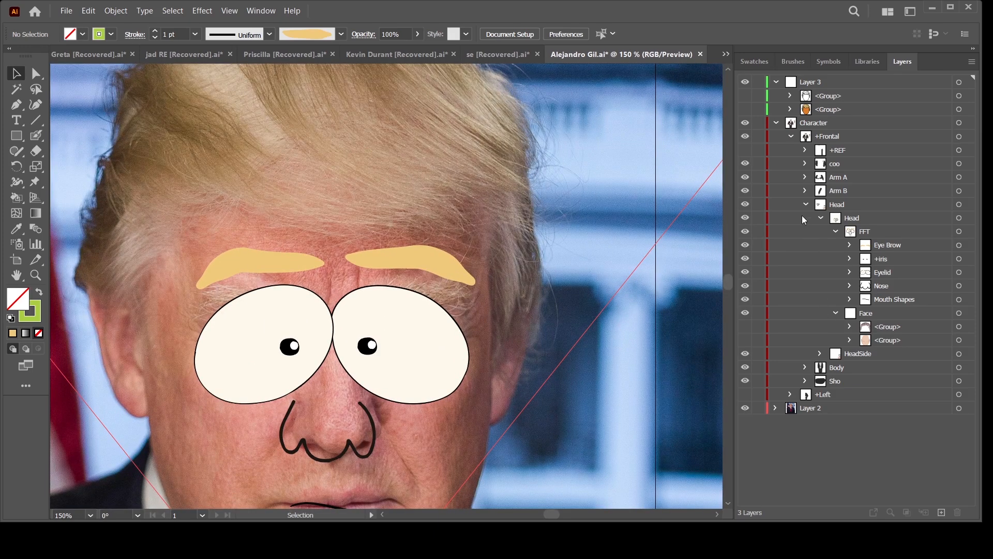
left_click(745, 123)
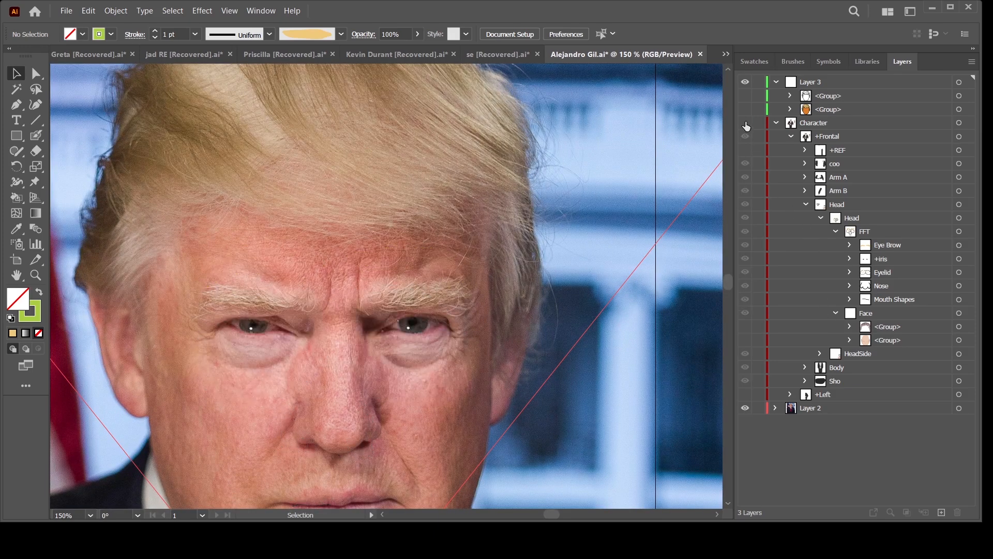
left_click(745, 123)
key("ctrl+equal")
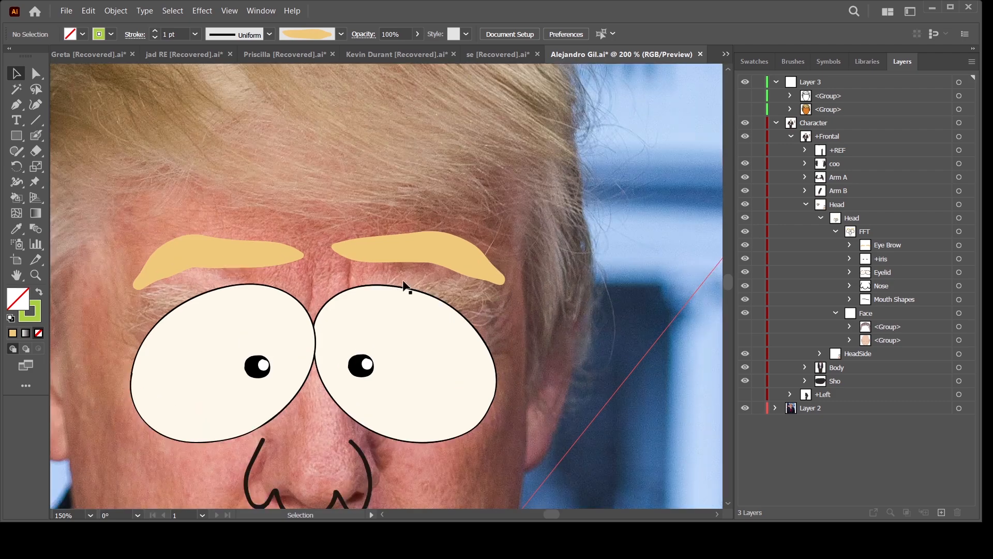
key("a")
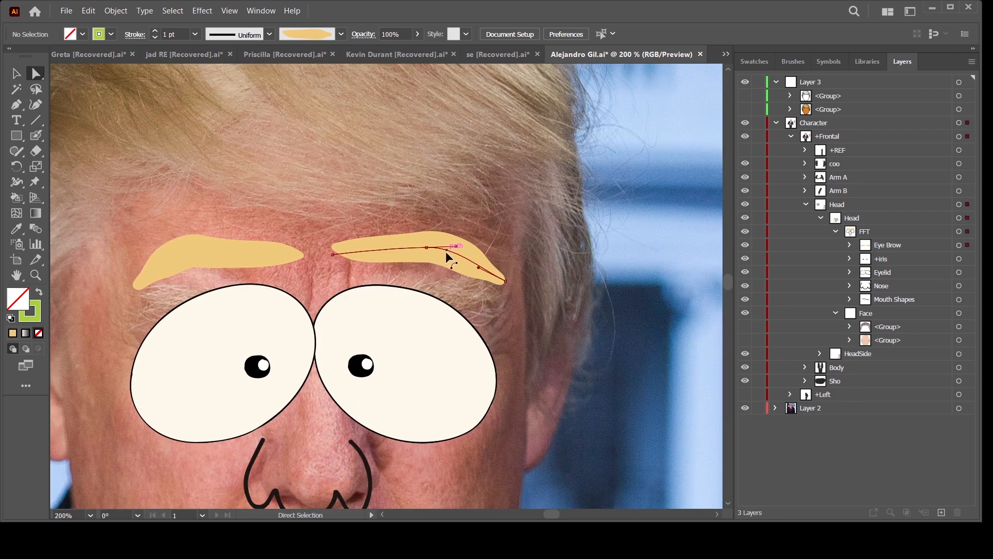
left_click_drag(427, 248, 424, 253)
left_click(190, 250)
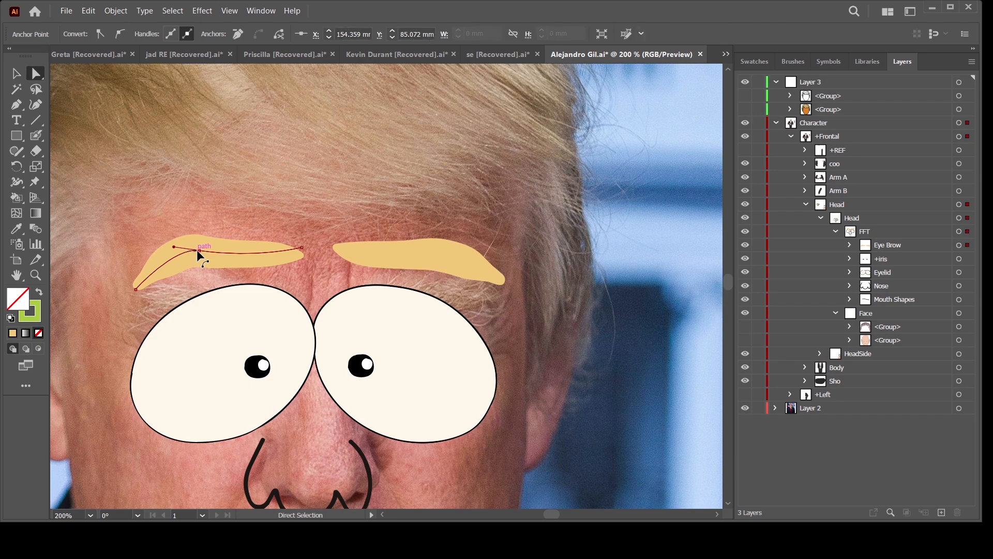
left_click_drag(200, 250, 172, 256)
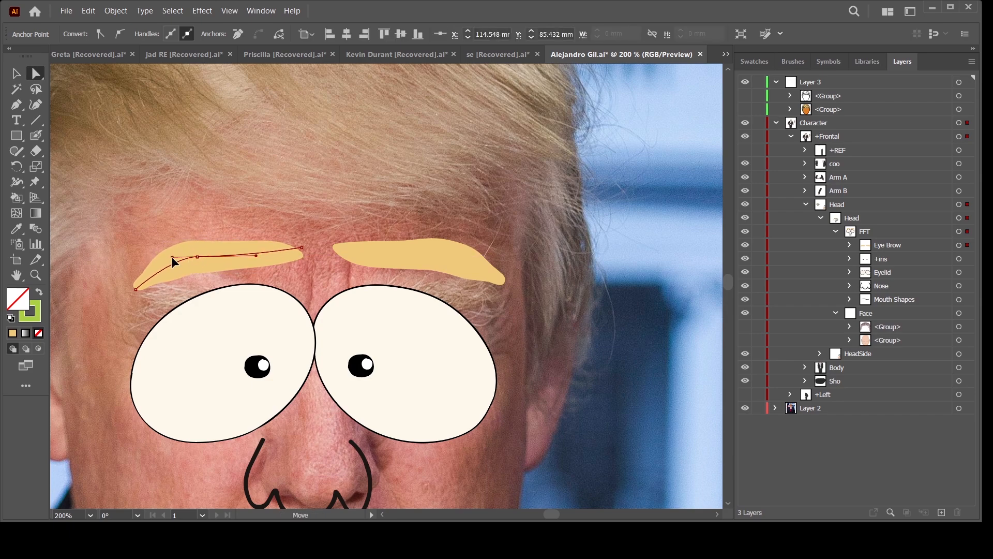
scroll(627, 269, "down", 2)
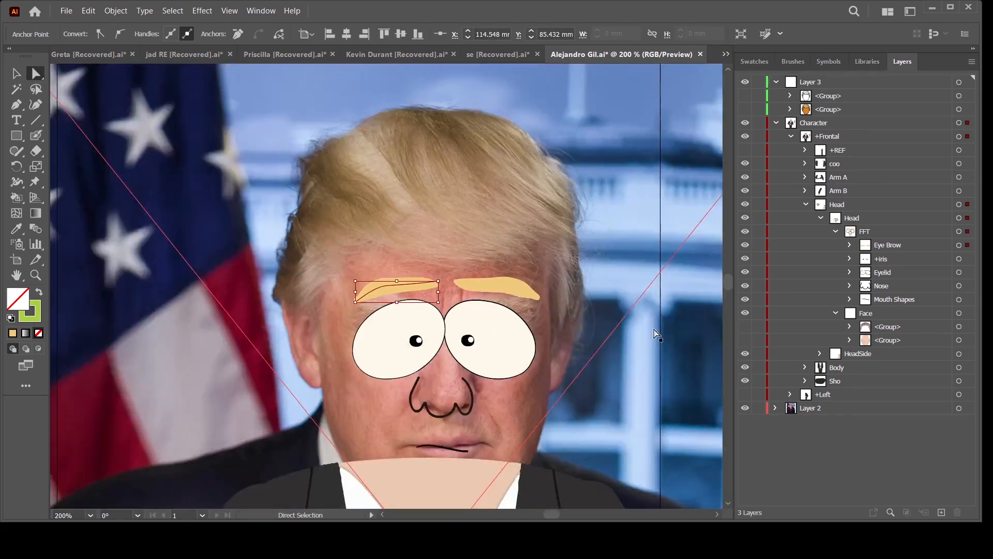
scroll(655, 334, "down", 3)
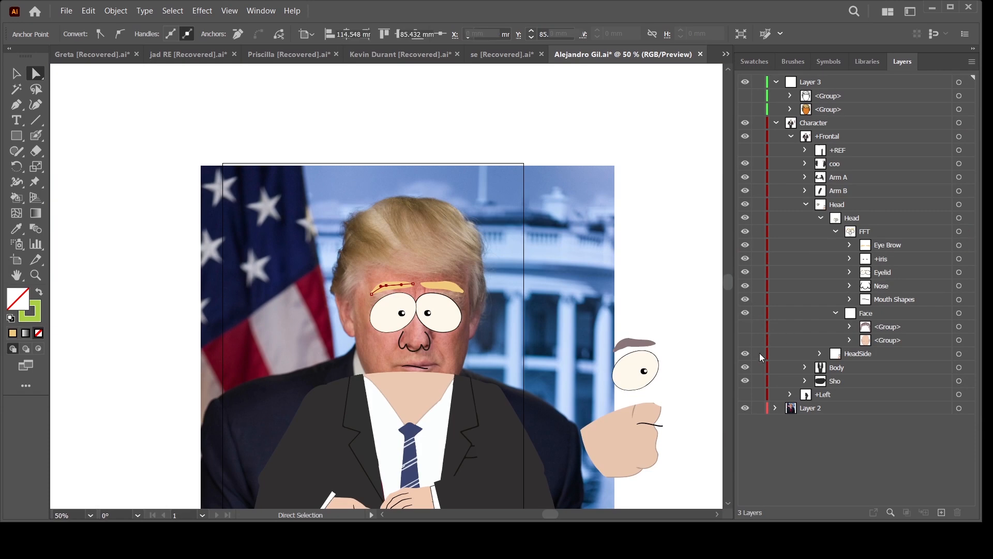
key("ctrl+shift+a")
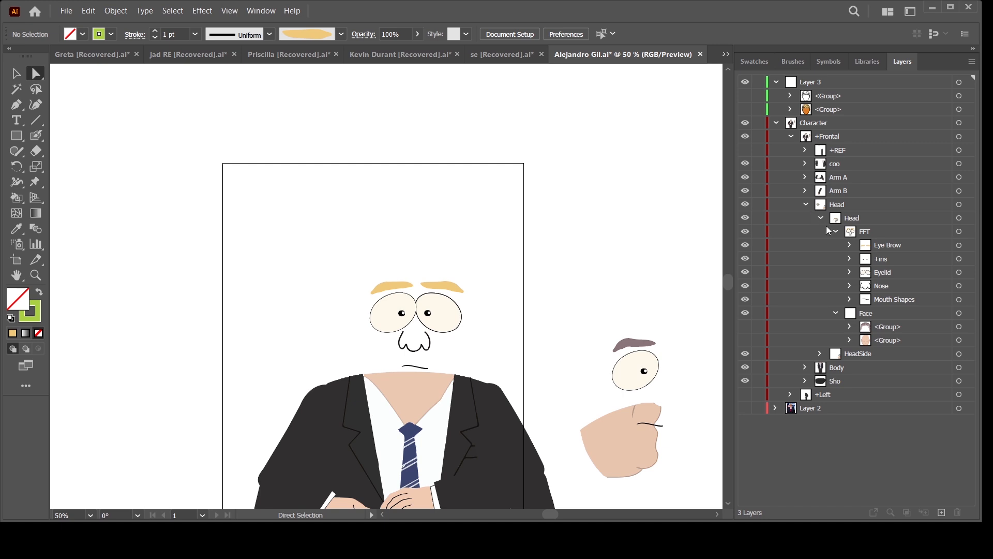
Delete the template's old hair group from the Face group of the frontal head.
left_click(836, 232)
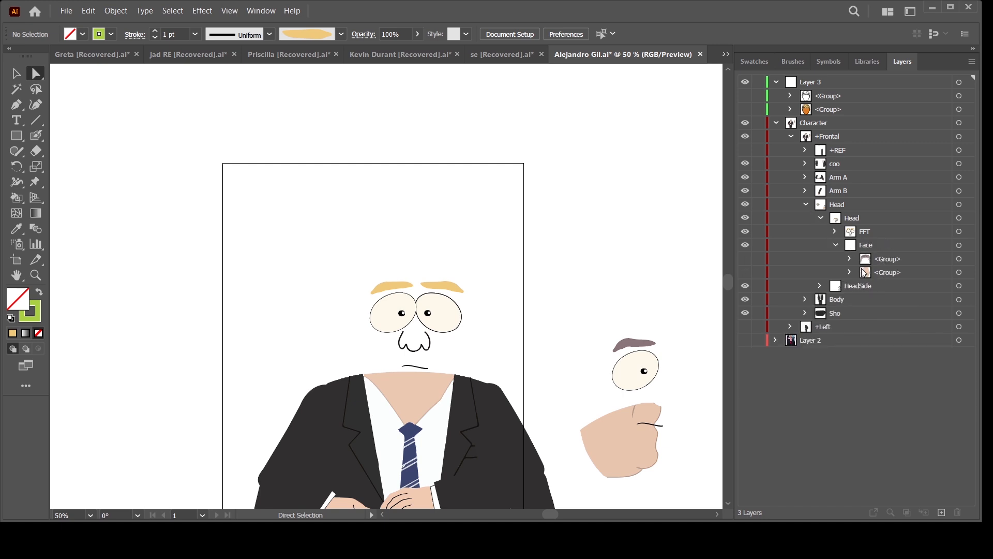
left_click(872, 273)
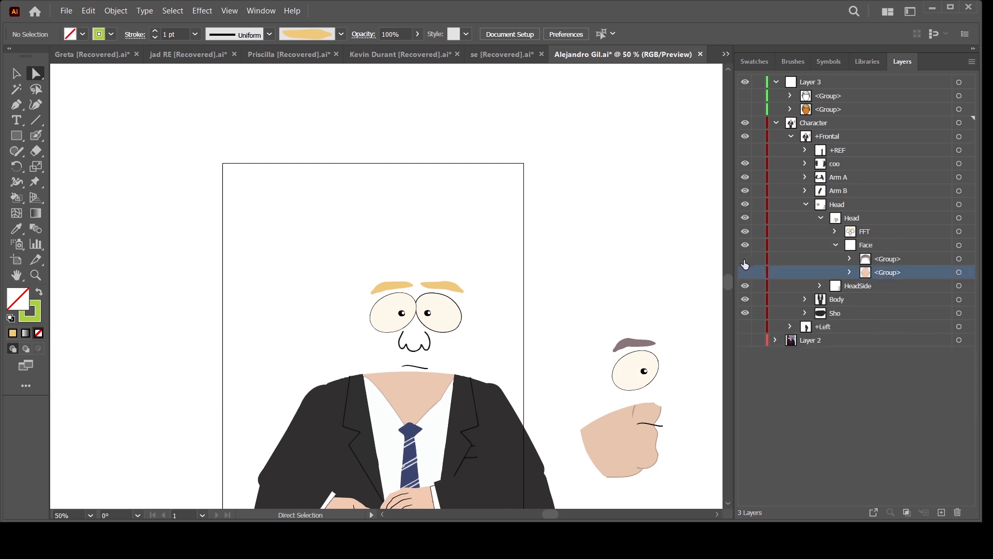
left_click(885, 260)
left_click(957, 512)
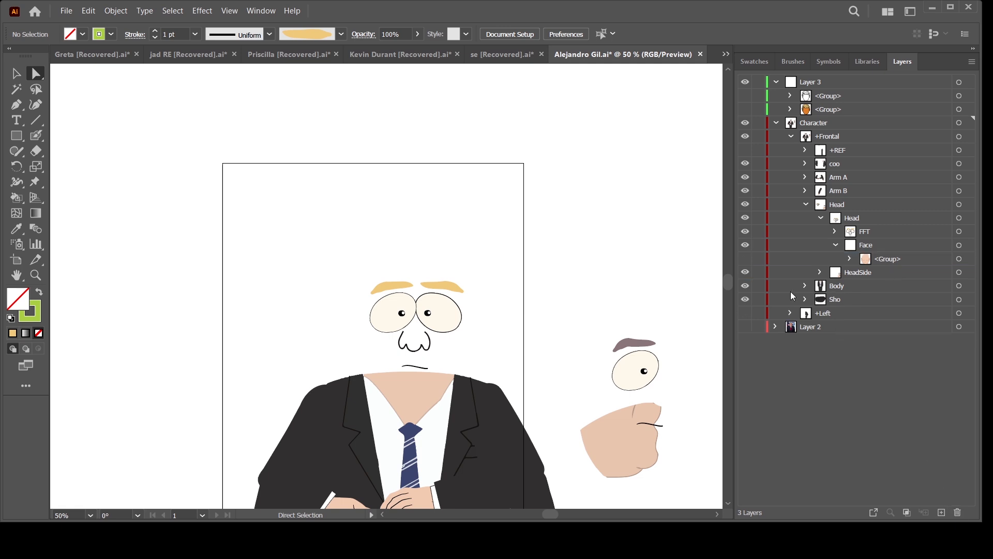
Show both drawn head groups in Layer 3 and combine them into one group.
left_click(824, 110)
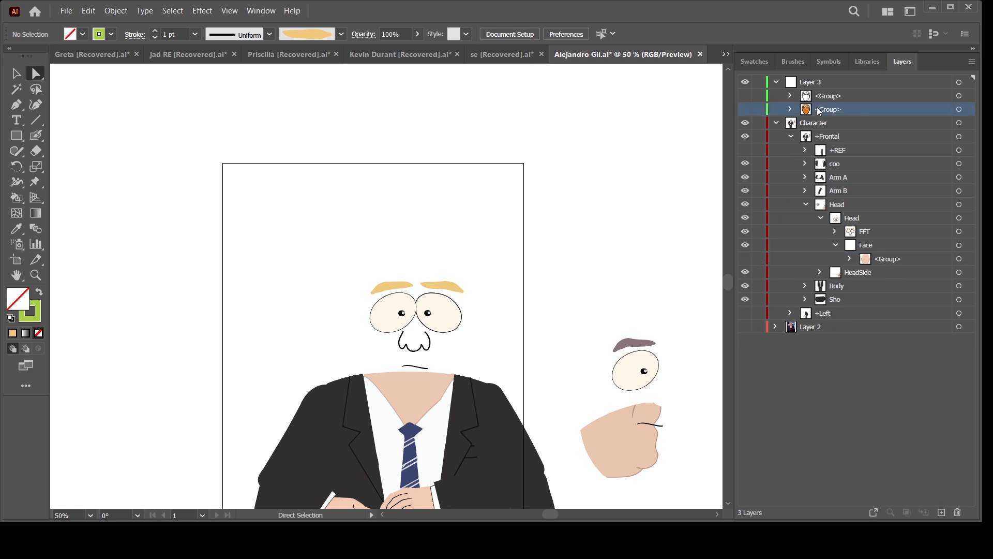
left_click(746, 109)
left_click(959, 96)
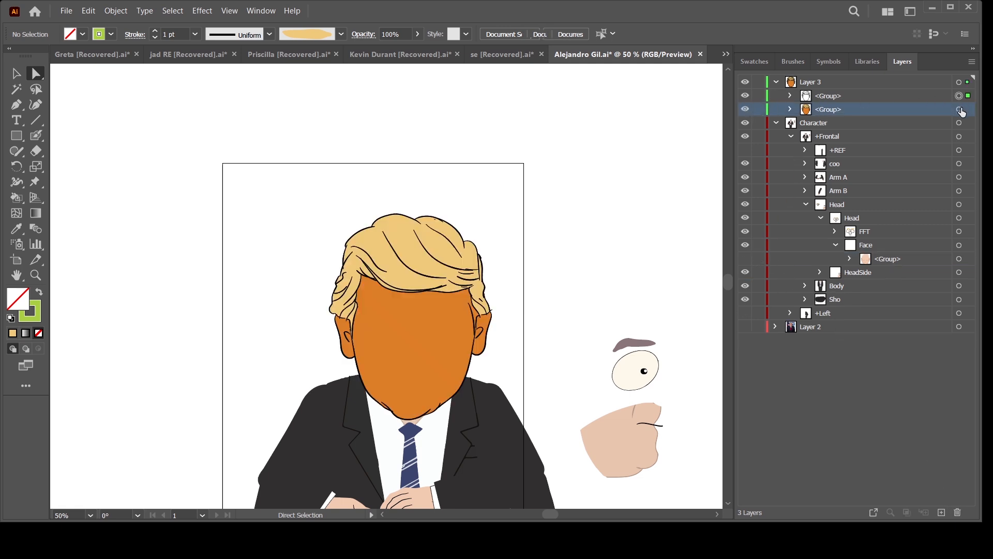
left_click(959, 109, "shift")
key("ctrl+g")
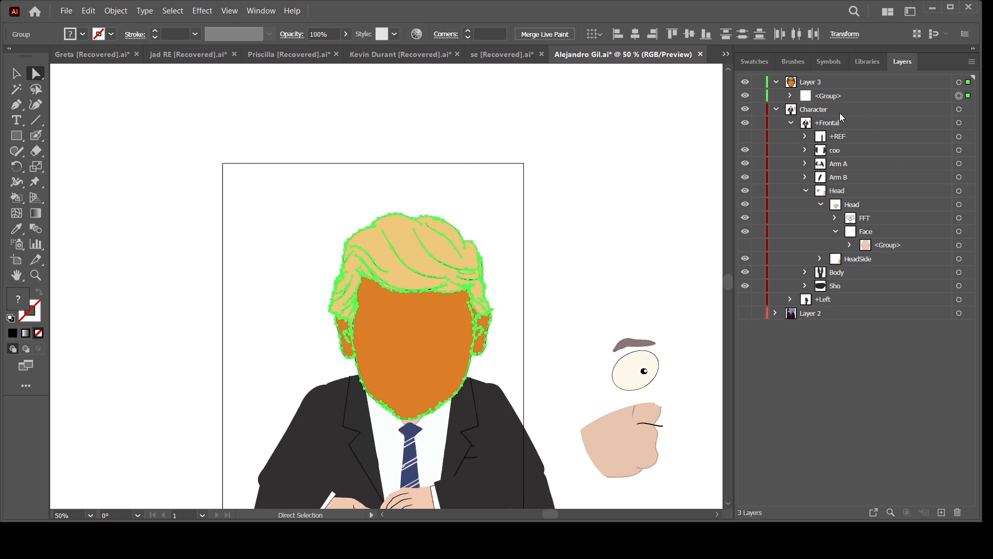
Move the combined head group into the frontal head's Face group and delete the template's old face group there.
left_click_drag(828, 97, 885, 241)
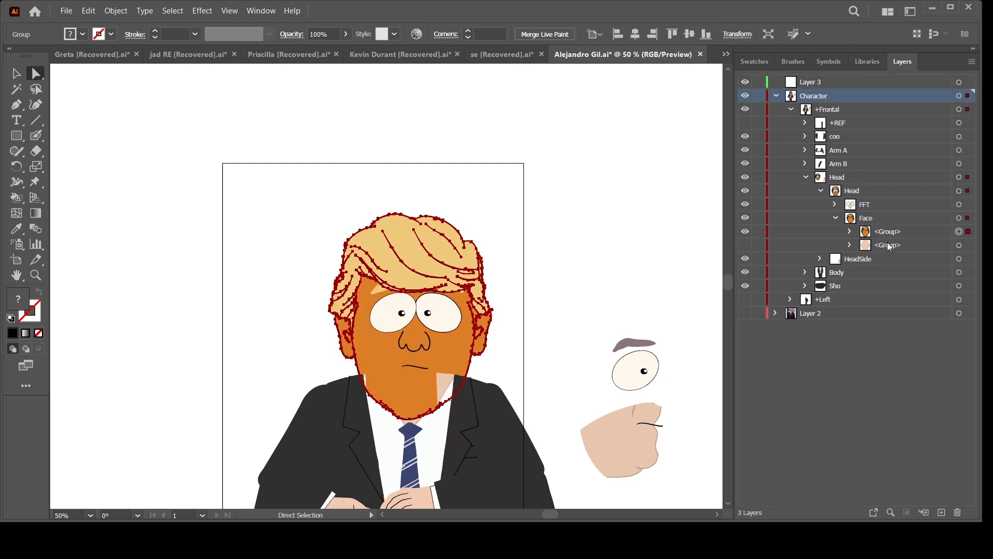
left_click(889, 247)
left_click(956, 511)
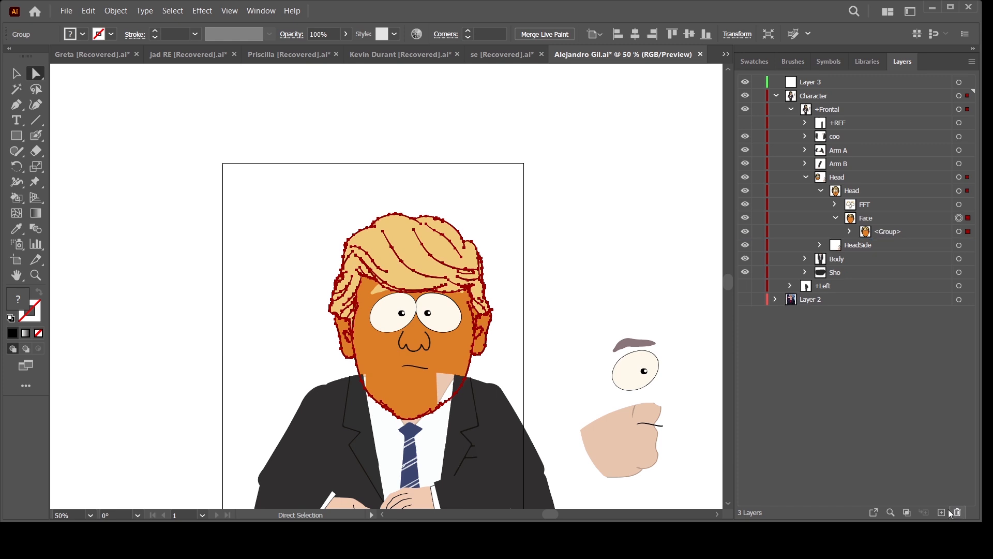
Examine how the new head fits on the front-facing body.
left_click(695, 342)
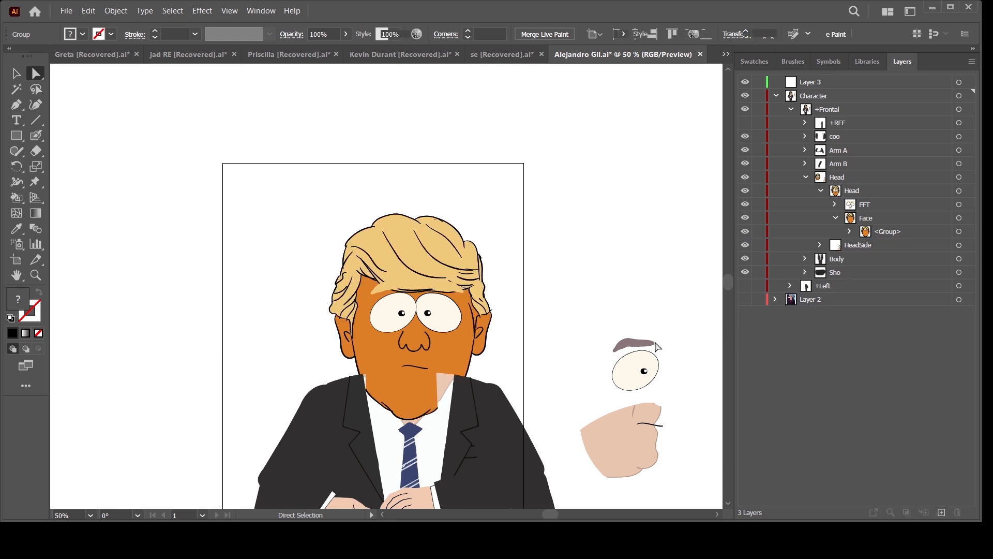
key("ctrl+minus")
key("ctrl+minus")
key("ctrl+plus")
key("ctrl+plus")
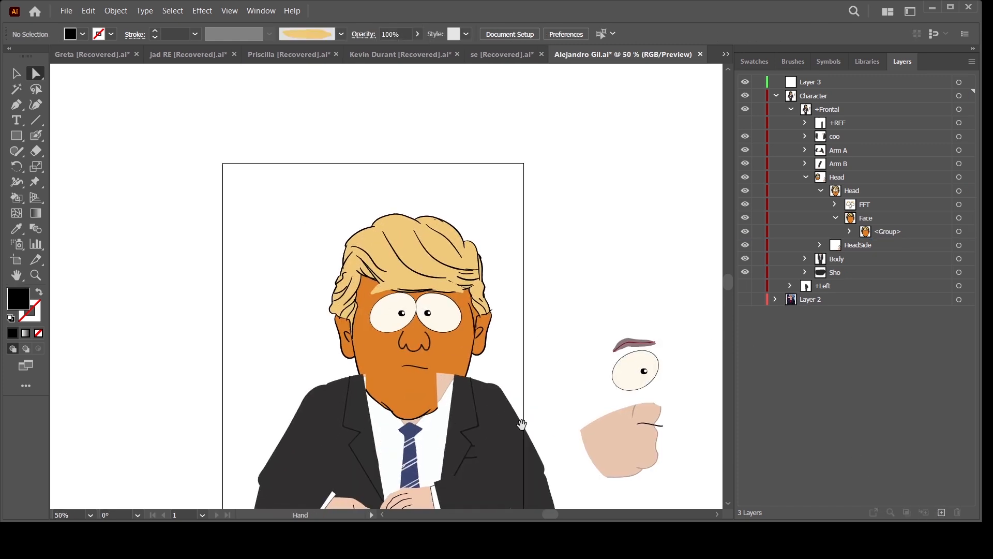
scroll(516, 419, "down", 1)
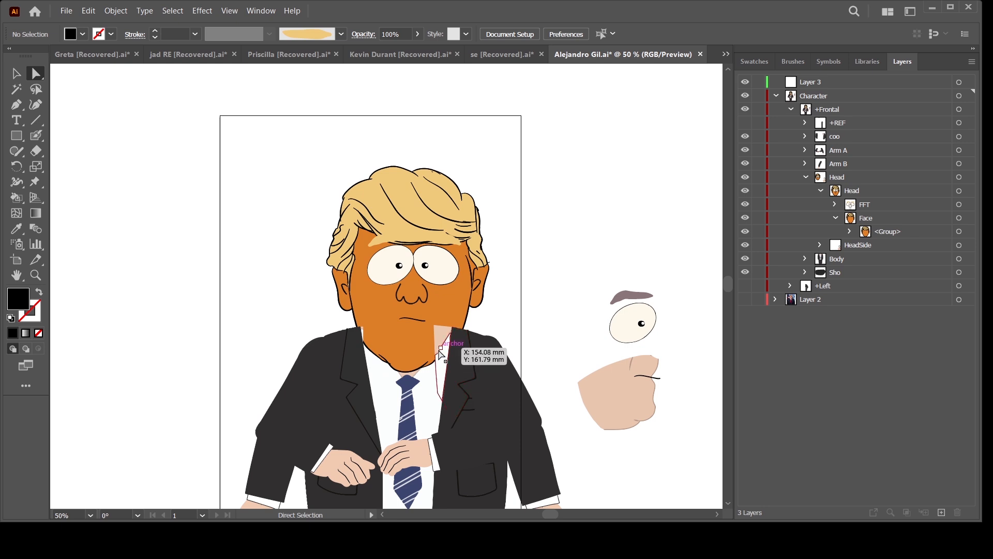
left_click_drag(711, 324, 702, 292)
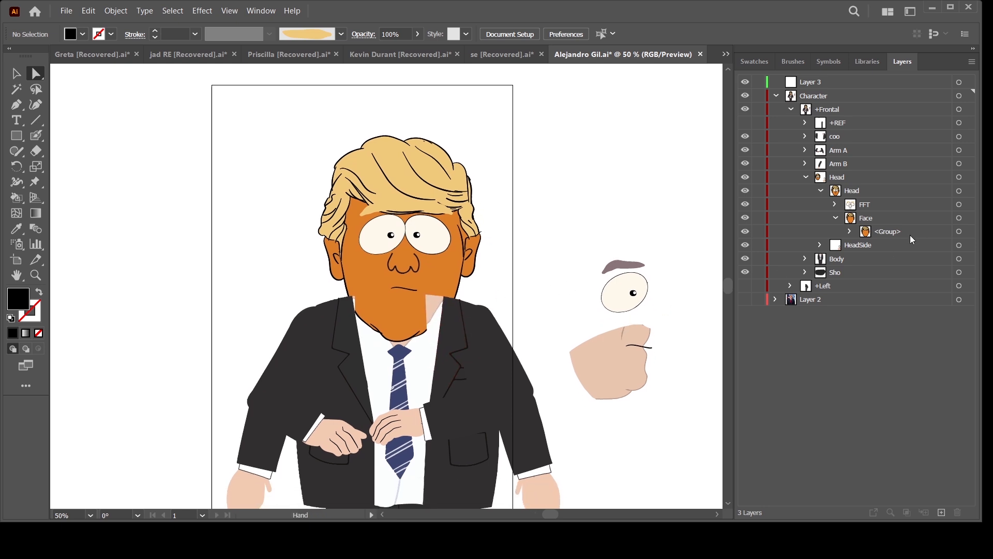
key("ctrl+minus")
key("ctrl+minus")
key("ctrl+plus")
key("ctrl+plus")
left_click_drag(632, 338, 612, 360)
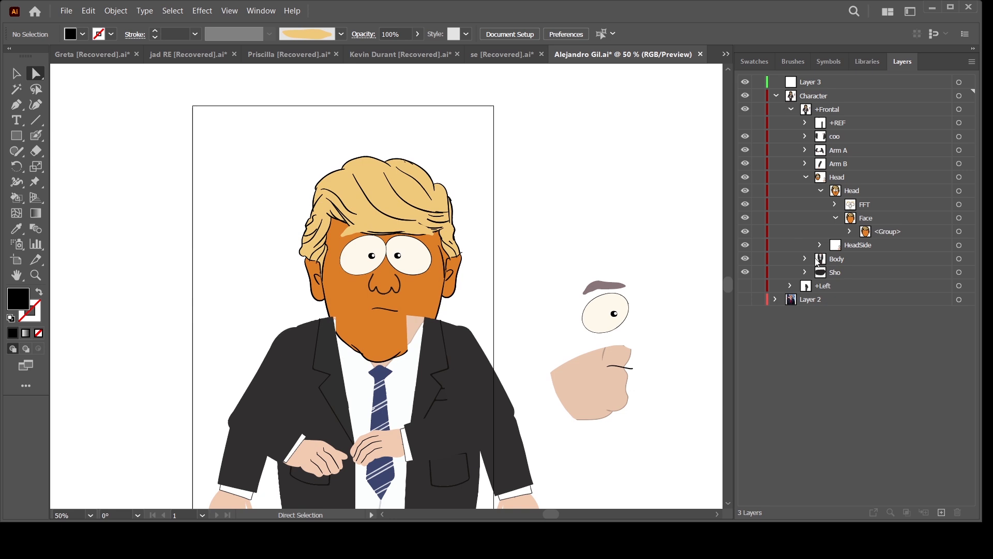
Show the Layer 2 portrait and raise the new head artwork in the Face group behind the eyes and eyebrows.
left_click(803, 176)
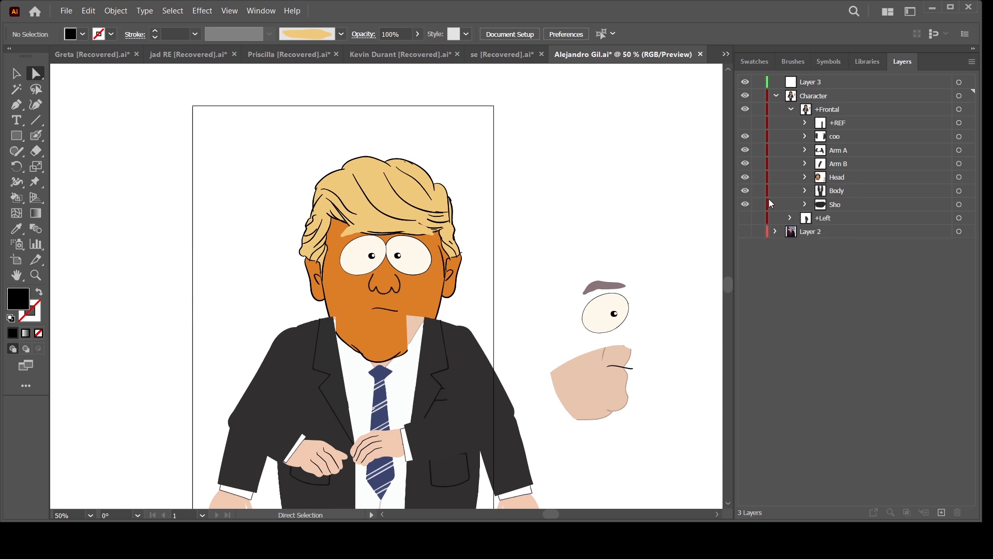
left_click(805, 177)
left_click(745, 302)
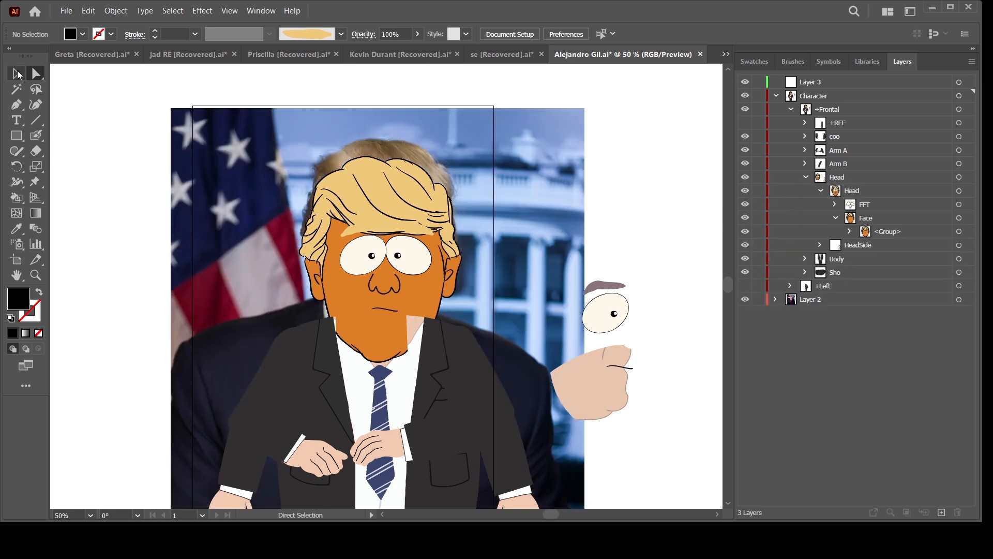
key("v")
left_click_drag(430, 217, 431, 199)
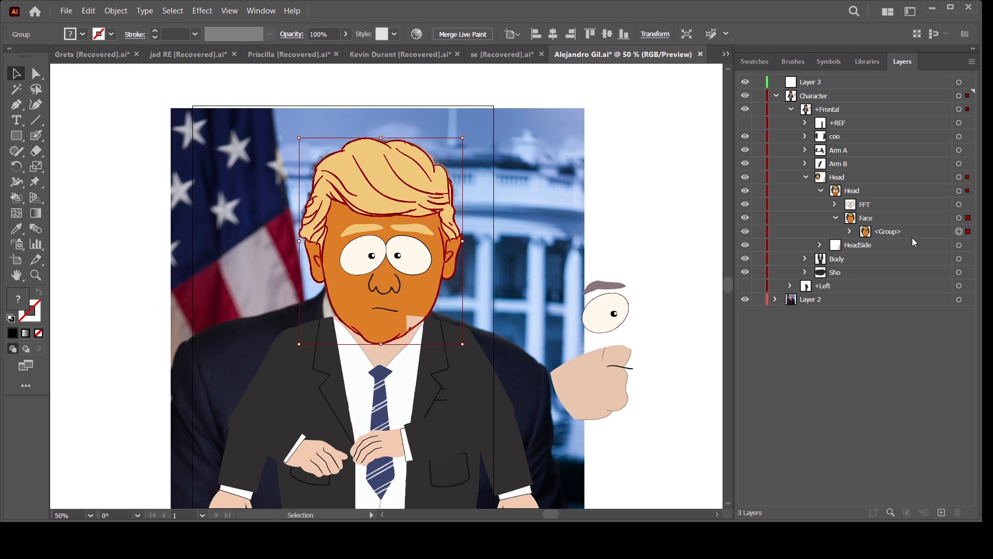
Lower the whole inner Head group so the chin reaches the tie knot, and hide the Layer 2 portrait.
left_click(959, 191)
left_click(959, 191)
left_click_drag(427, 257, 427, 284)
left_click(636, 294)
key("ctrl+minus")
left_click_drag(633, 448, 610, 389)
key("ctrl+plus")
key("ctrl+minus")
left_click(745, 300)
key("ctrl+plus")
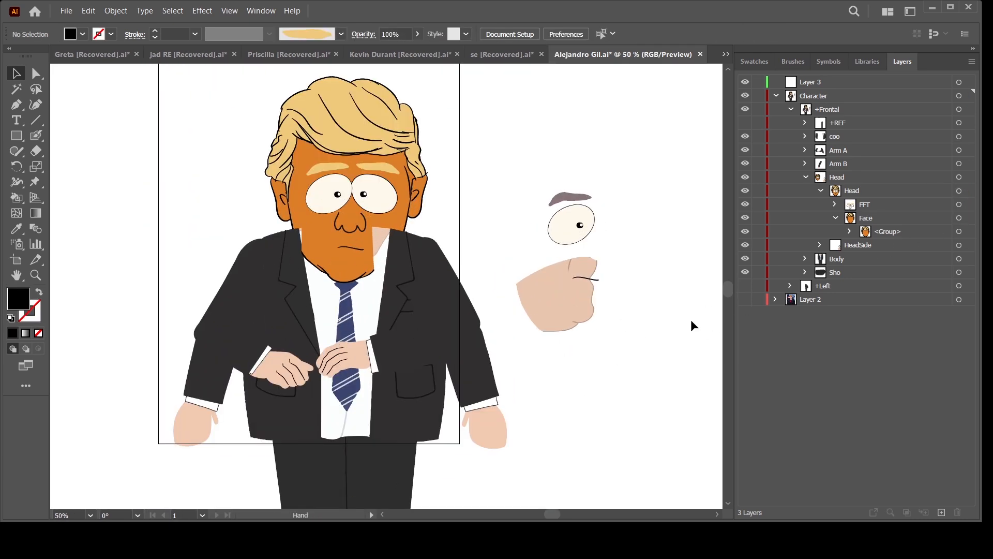
Try enlarging the whole head group slightly, and undo the resize.
left_click(959, 218)
left_click(959, 191)
left_click_drag(428, 179, 437, 180)
left_click(617, 243)
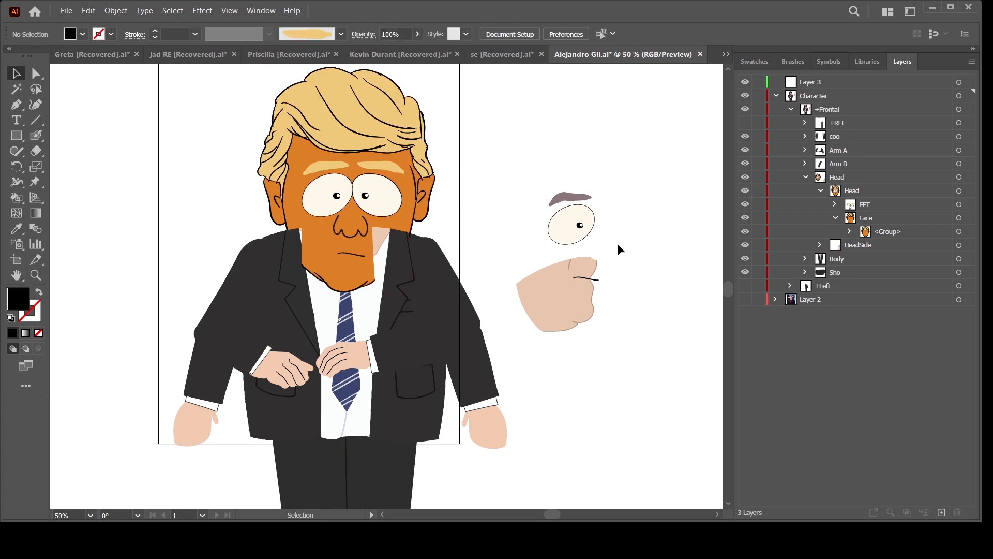
key("ctrl+z")
Move the coo lapel group below the Head group in +Frontal so the chin overlaps the jacket collar.
left_click(806, 177)
left_click(960, 136)
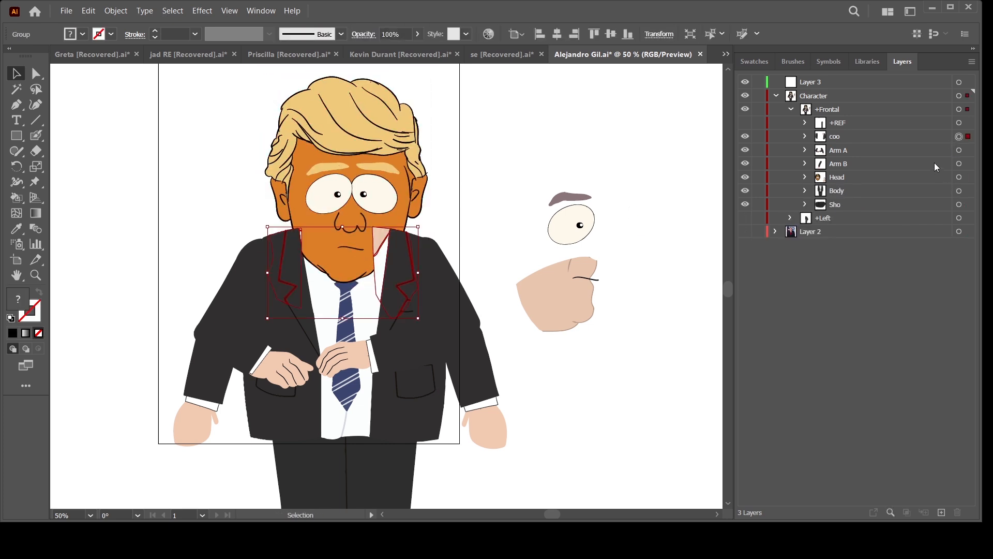
left_click(960, 150)
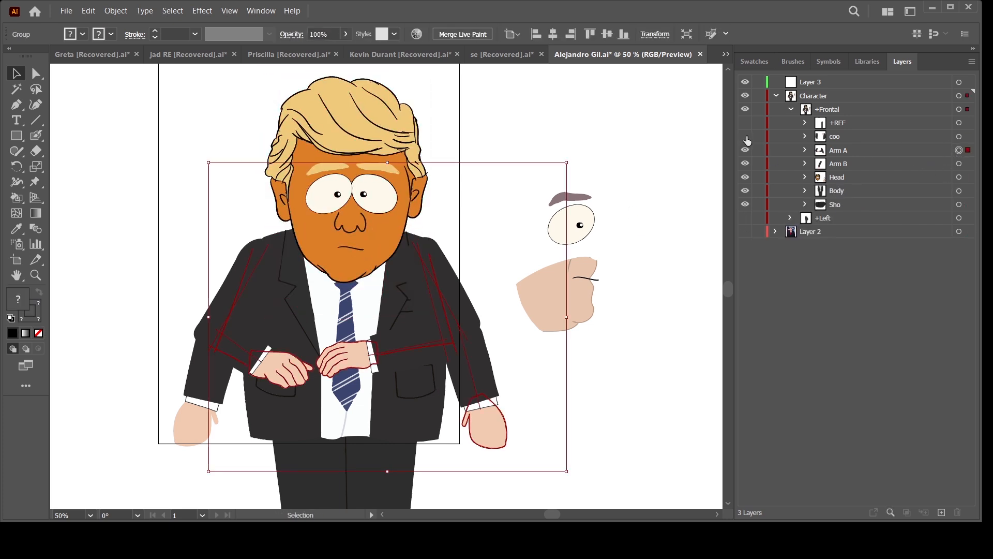
left_click_drag(835, 136, 843, 185)
left_click(617, 329)
key("ctrl+minus")
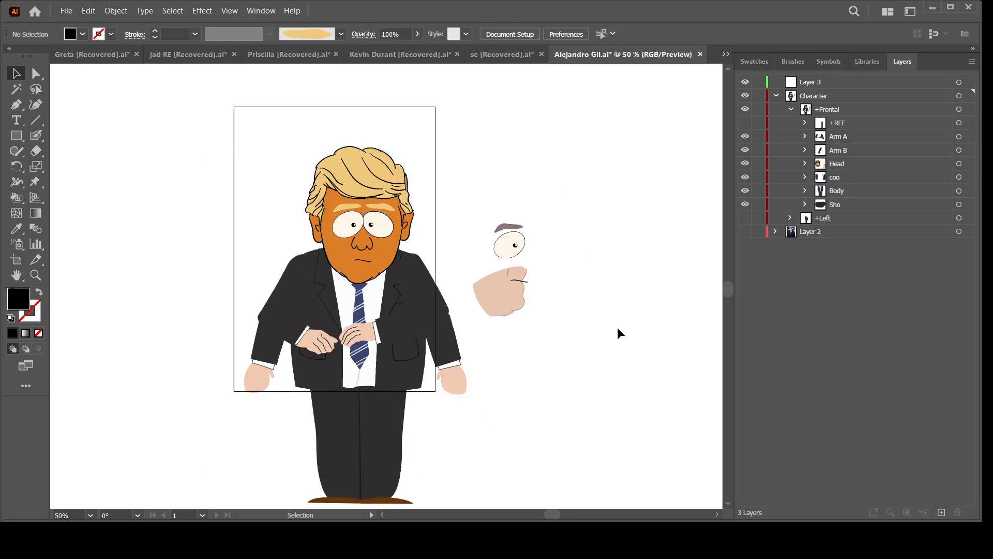
key("ctrl+equal")
mouse_move(588, 386)
left_mouse_down()
mouse_move(579, 359)
mouse_move(586, 384)
left_mouse_up()
Sample the dark navy of the suit in the Layer 2 portrait as the fill colour, and hide that layer.
left_click(745, 232)
left_click(18, 230)
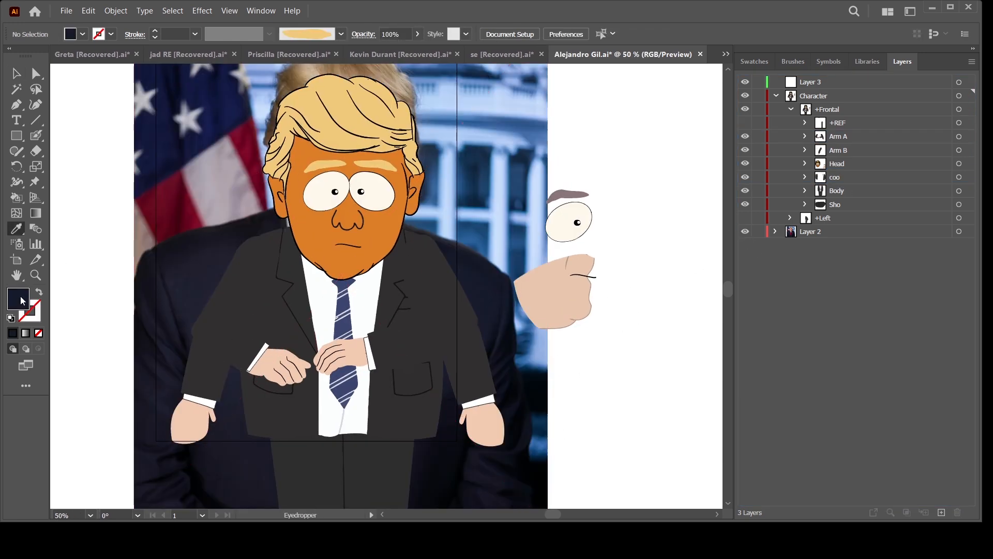
left_click(164, 305)
left_click(745, 231)
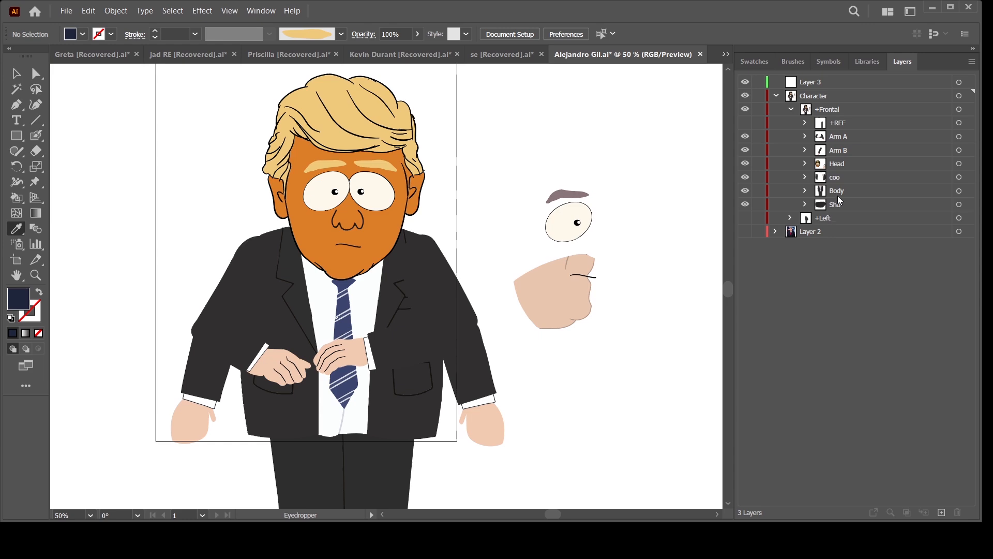
Use Recolor Artwork on all the artwork to replace the dark grey of the jacket, lapels, pockets and trousers with the sampled navy.
key("ctrl+a")
left_click(416, 34)
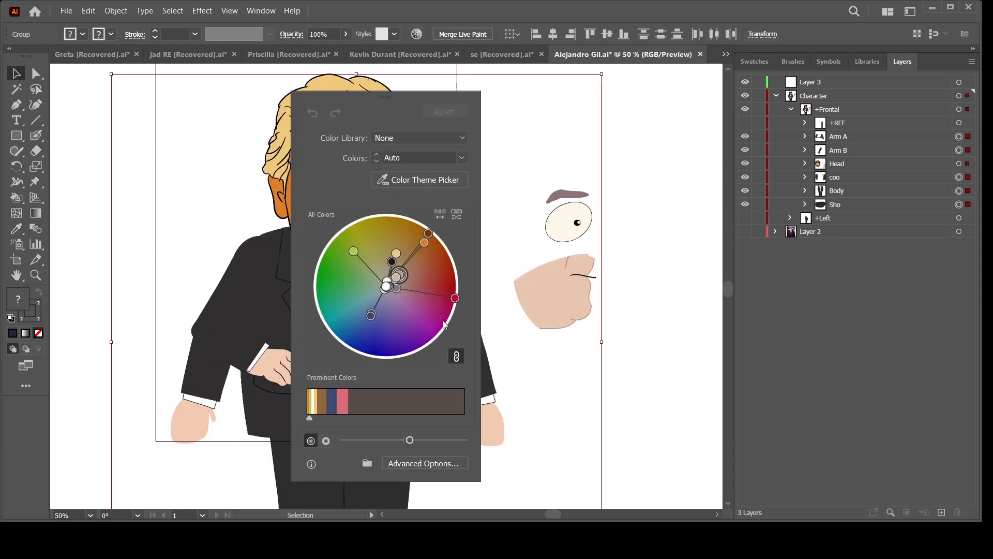
key("Escape")
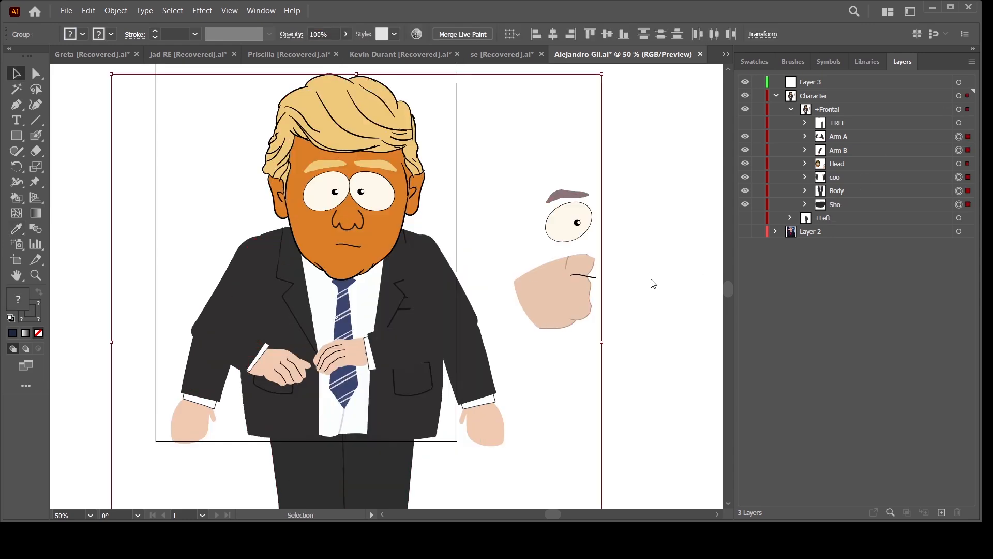
key("ctrl+z")
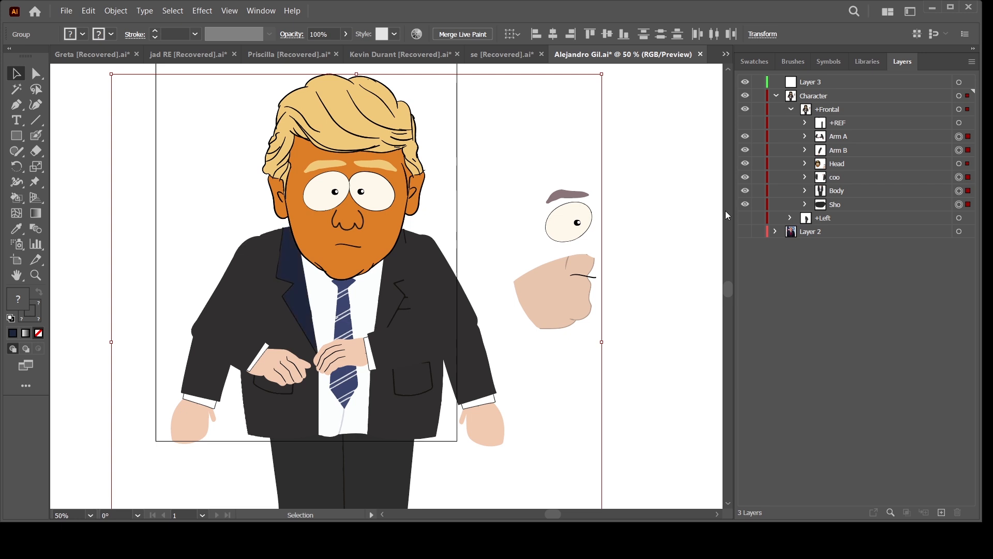
key("ctrl+z")
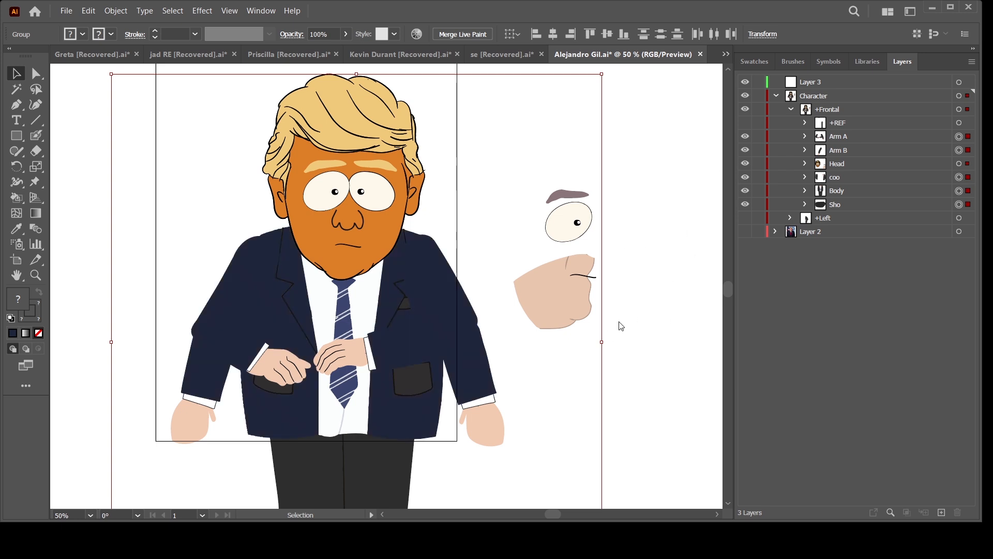
key("ctrl+z")
key("ctrl+z")
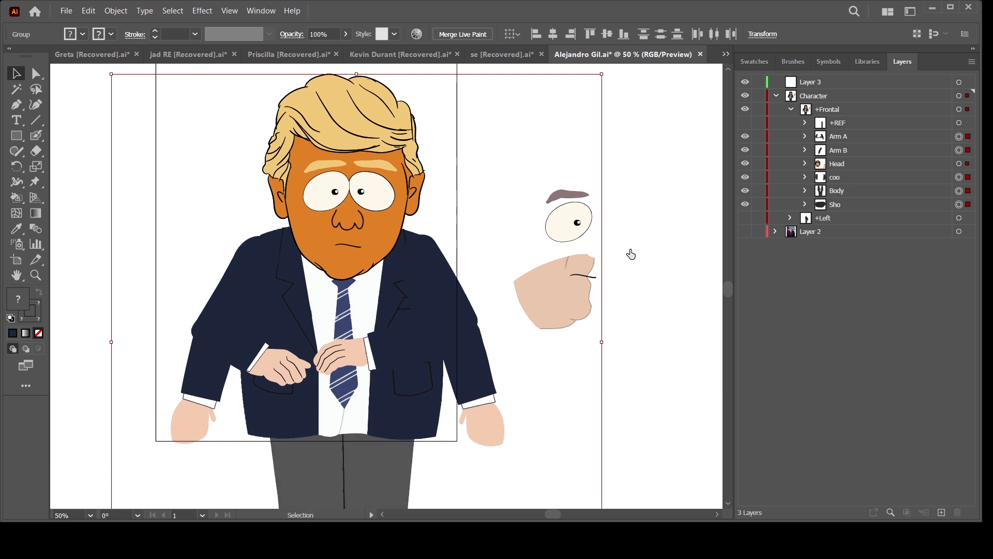
key("ctrl+z")
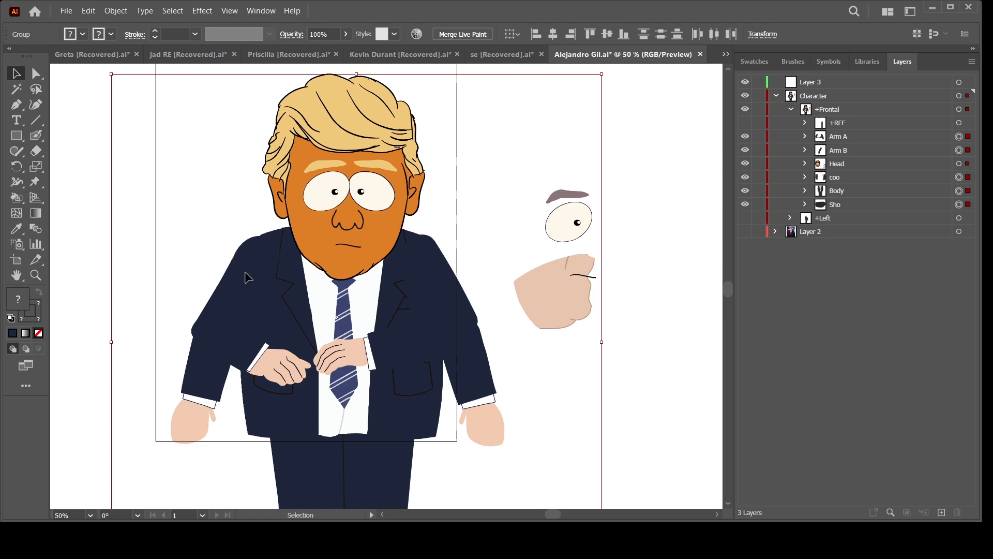
key("a")
left_click(663, 304)
Inspect the navy suit over the full figure and compare it with the Layer 2 portrait.
key("ctrl+minus")
key("ctrl+minus")
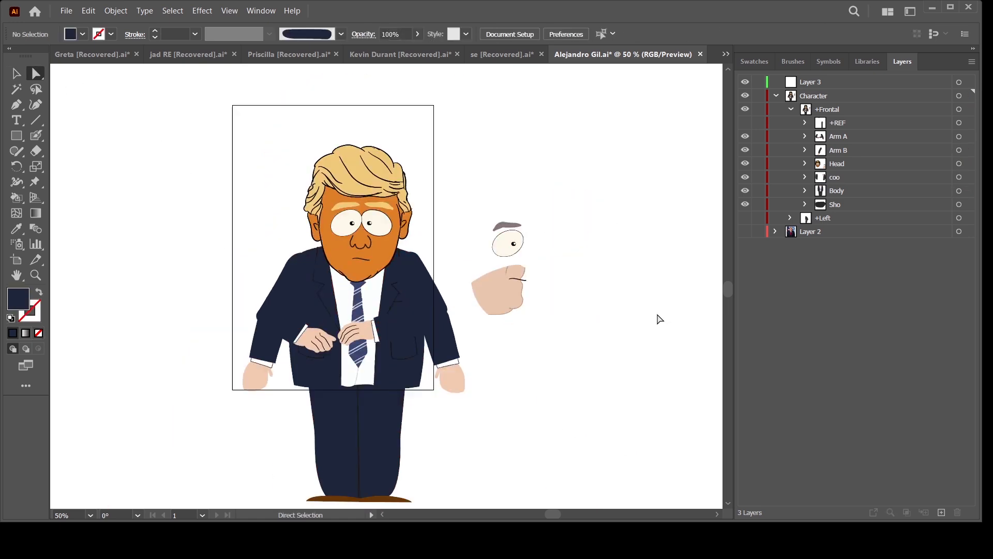
key("ctrl+equal")
key("ctrl+equal")
left_click_drag(594, 408, 618, 374)
left_click_drag(572, 307, 572, 374)
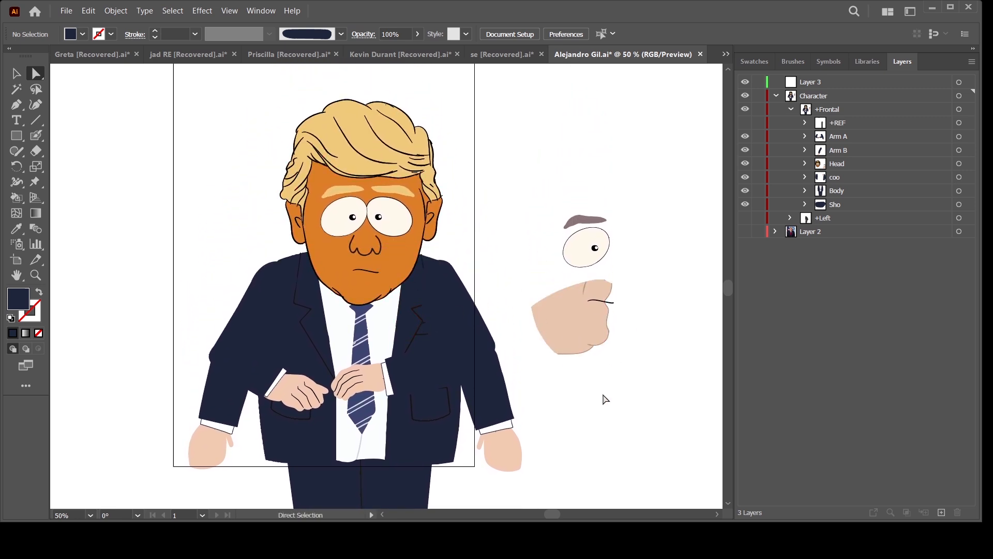
left_click_drag(592, 440, 566, 381)
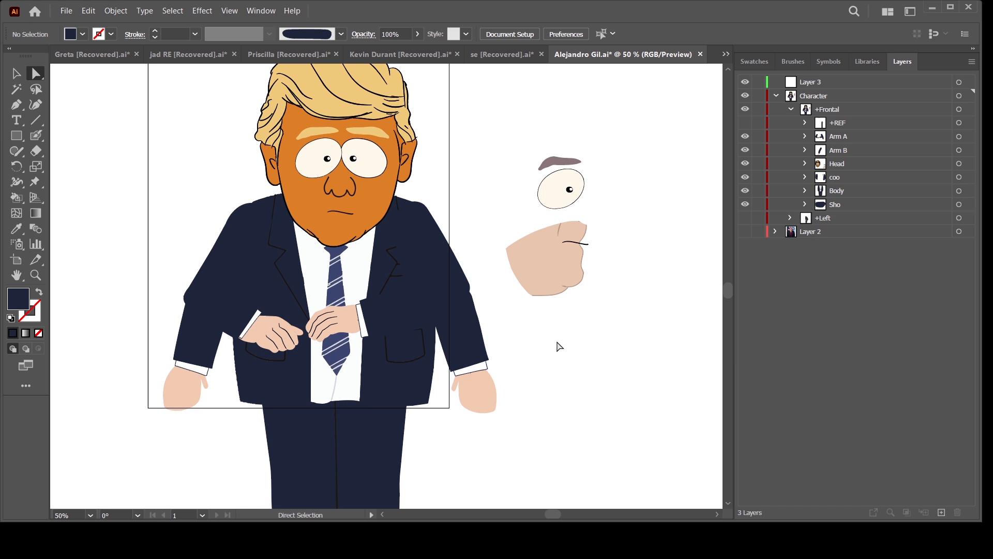
left_click_drag(563, 418, 573, 401)
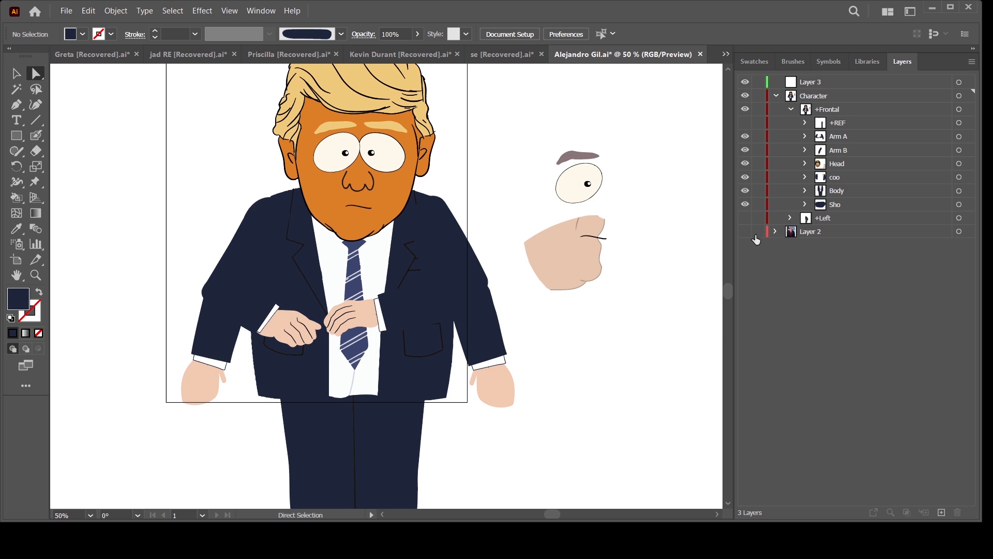
left_click(745, 233)
left_click(745, 232)
left_click_drag(633, 363, 628, 334)
Sample the face's orange and use Recolor Artwork on +Frontal to apply it to the hands and the side-view face.
left_click(17, 229)
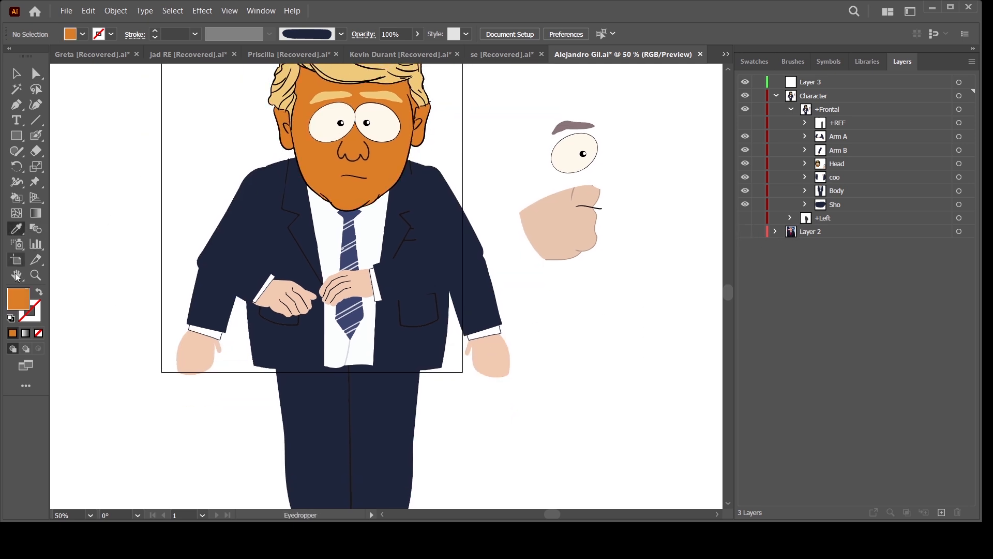
left_click(967, 109)
left_click(417, 34)
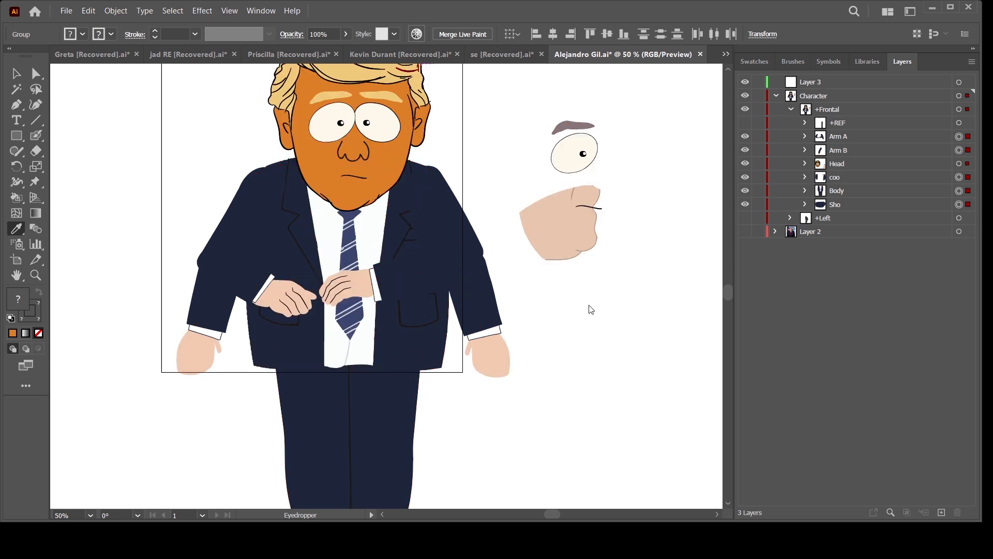
left_click(413, 463)
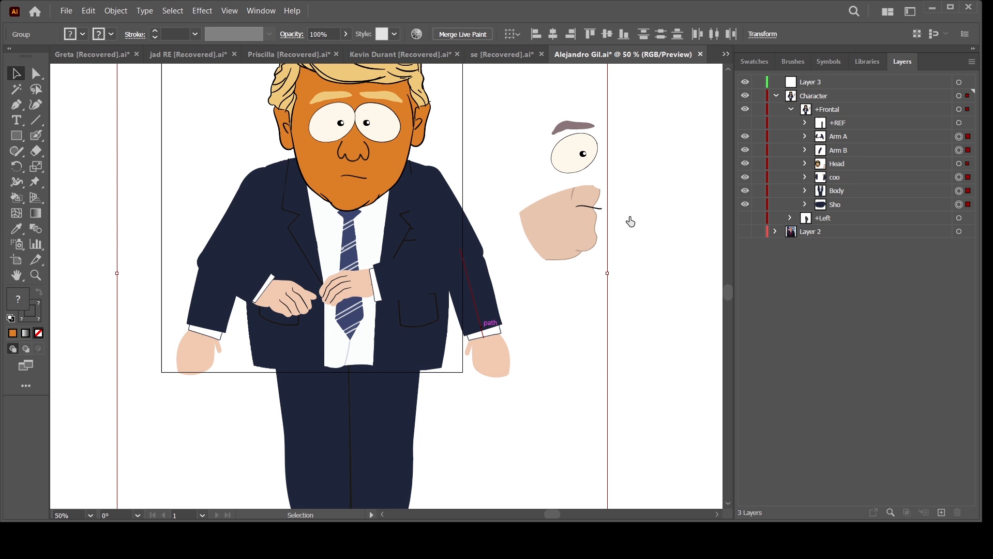
left_click(726, 161)
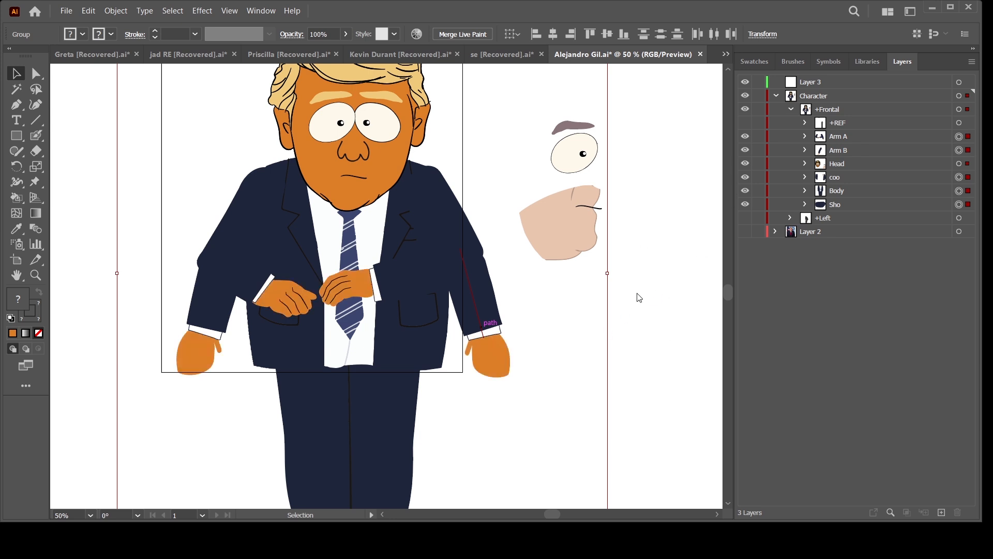
left_click(36, 74)
left_click(643, 339)
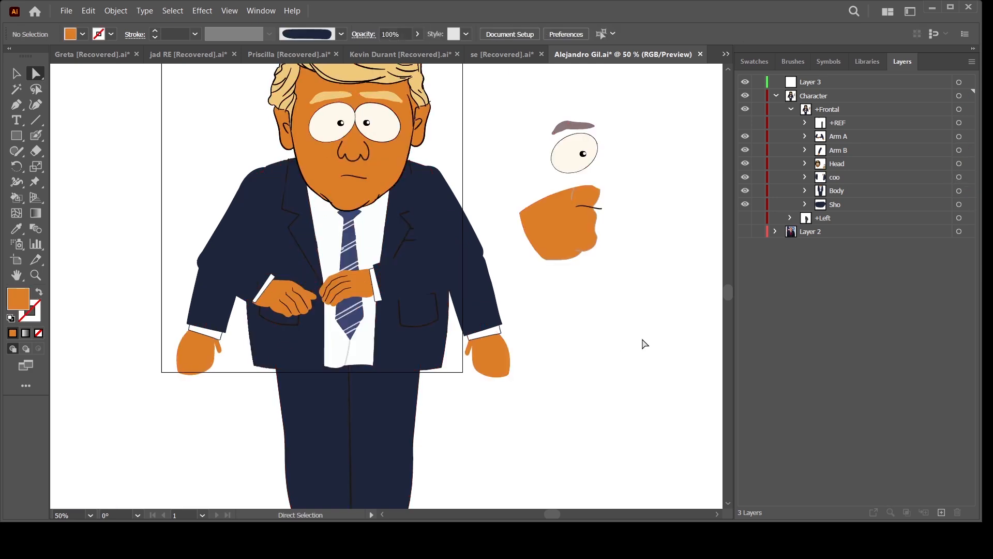
Inspect the recoloured hands, suit details and side-view face up close.
left_click_drag(562, 271, 560, 380)
key("ctrl+equal")
left_click_drag(551, 329, 560, 417)
key("ctrl+equal")
left_click_drag(567, 469, 598, 239)
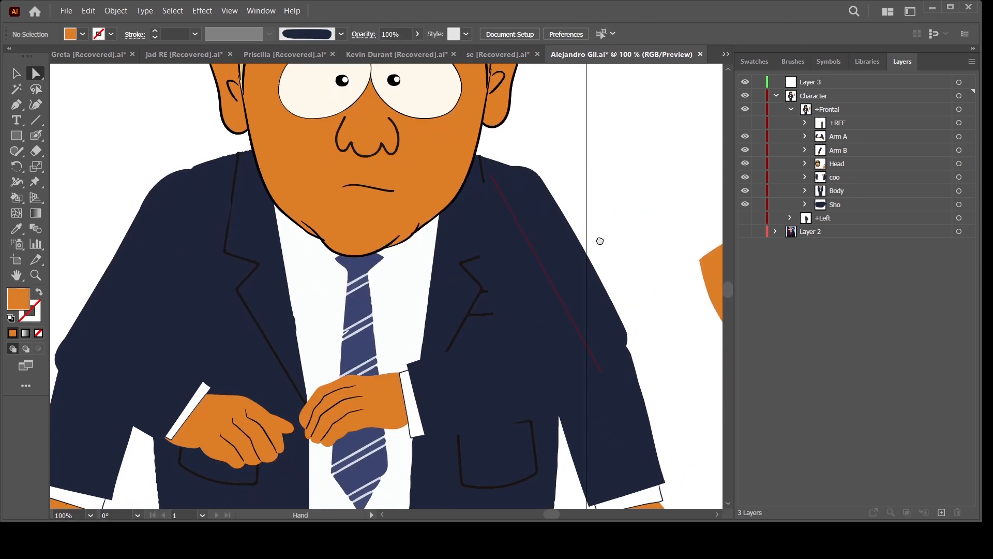
left_click_drag(641, 445, 456, 145)
key("ctrl+equal")
key("ctrl+equal")
key("ctrl+equal")
left_click_drag(576, 380, 456, 390)
key("ctrl+minus")
key("ctrl+minus")
key("ctrl+minus")
key("ctrl+minus")
key("ctrl+minus")
left_click_drag(683, 272, 523, 437)
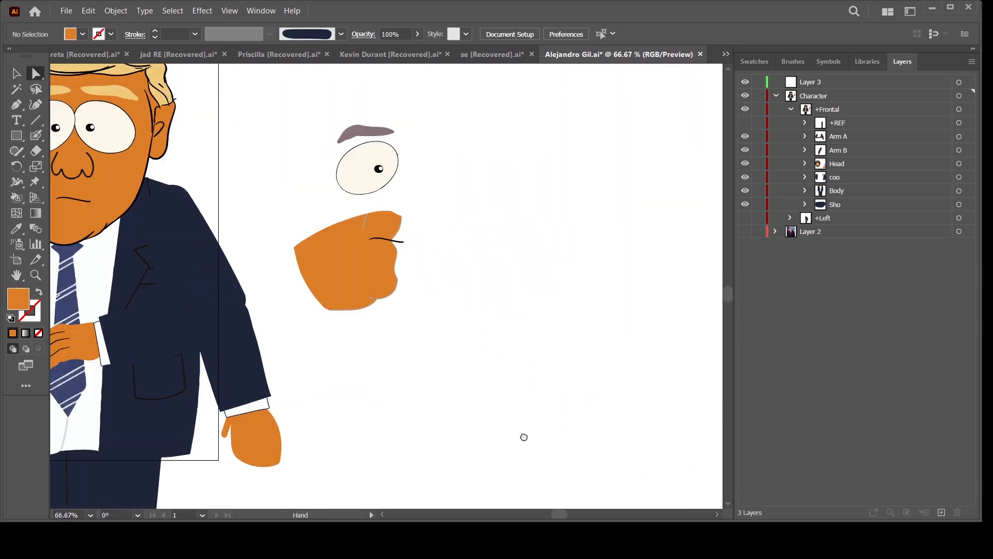
left_click_drag(525, 193, 563, 297)
key("ctrl+equal")
key("ctrl+equal")
key("ctrl+equal")
key("ctrl+equal")
key("ctrl+equal")
key("ctrl+minus")
key("ctrl+minus")
key("ctrl+minus")
key("ctrl+minus")
key("ctrl+minus")
left_click_drag(306, 398, 514, 380)
Select the FFT facial features group inside the Head group and nudge it slightly up and to the left on the face.
left_click(805, 164)
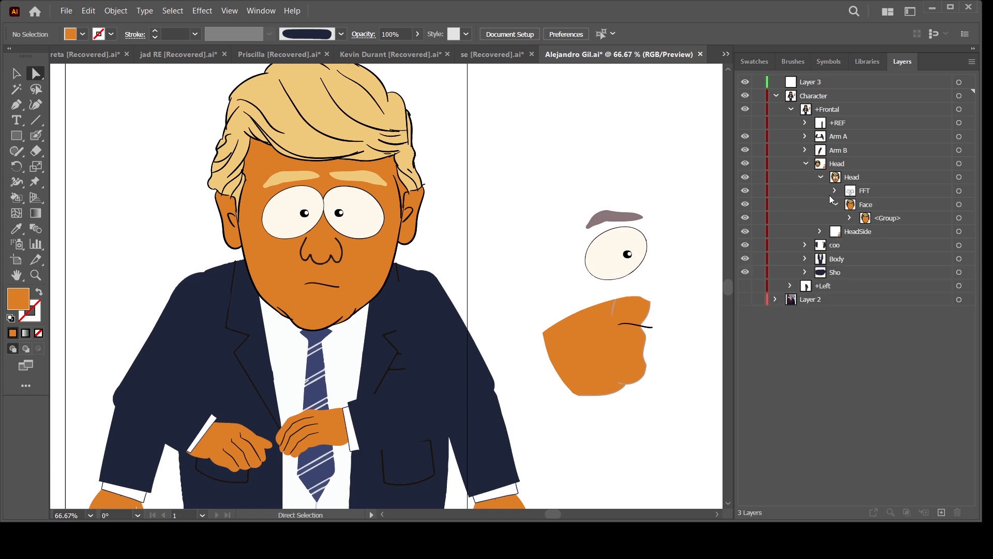
left_click(820, 177)
left_click(821, 177)
left_click(834, 204)
left_click(959, 191)
key("v")
key("ctrl+equal")
key("ctrl+equal")
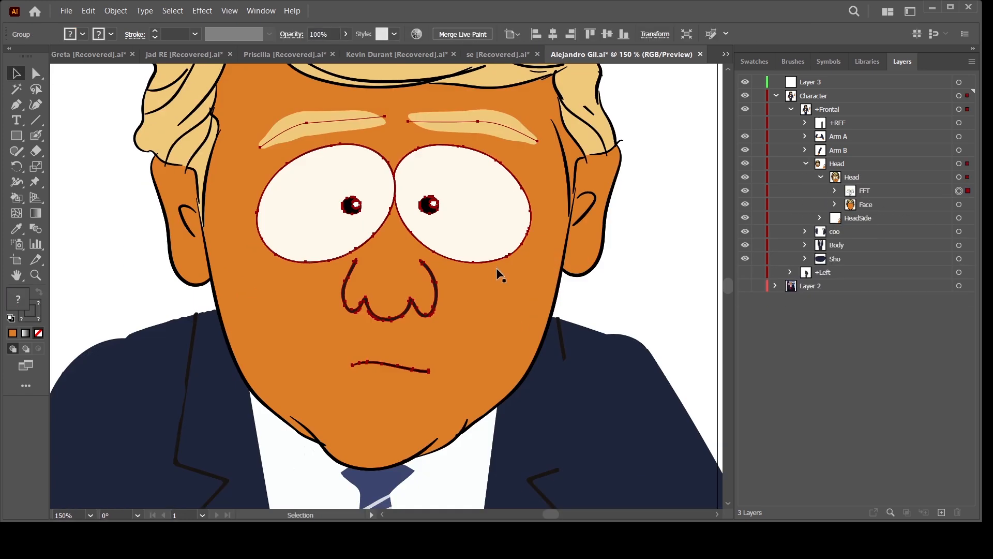
left_click_drag(495, 268, 490, 261)
left_click(663, 231)
key("ctrl+minus")
key("ctrl+minus")
key("ctrl+minus")
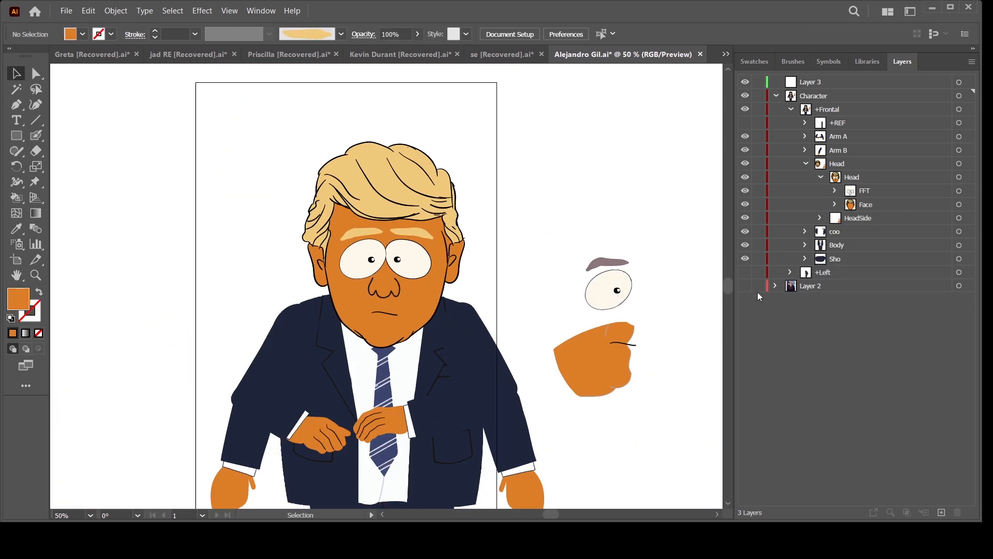
Show Layer 2 and move its upper linked portrait to the left so the photographed face sits beside the character.
left_click(745, 286)
left_click(775, 285)
left_click(959, 299)
left_click_drag(362, 350, 200, 330)
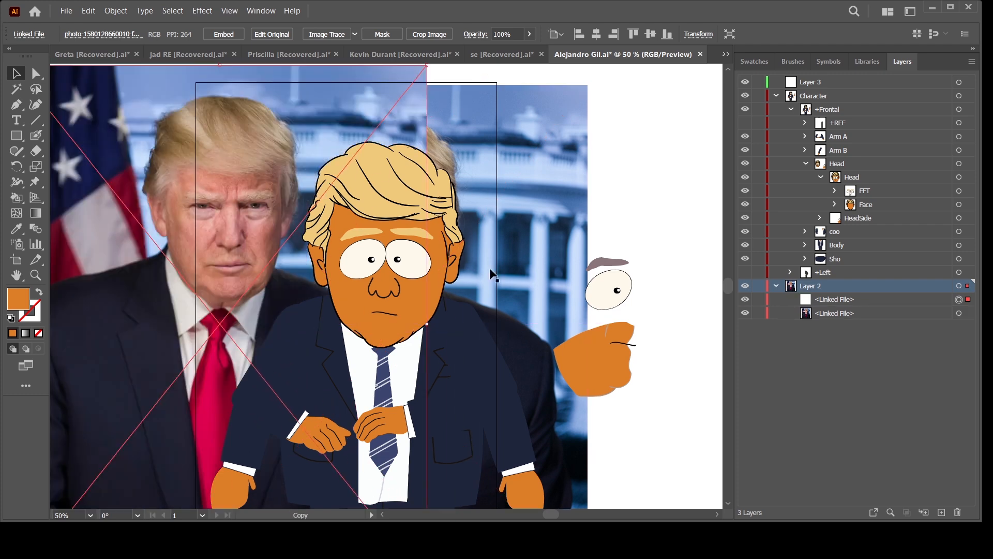
left_click(759, 286)
Isolate the empty Layer 3 over the enlarged face and set up the Blob Brush with black as its colour.
left_click(848, 82)
left_click(972, 62)
left_click(916, 148)
key("ctrl+equal")
key("ctrl+equal")
left_click_drag(244, 284, 330, 327)
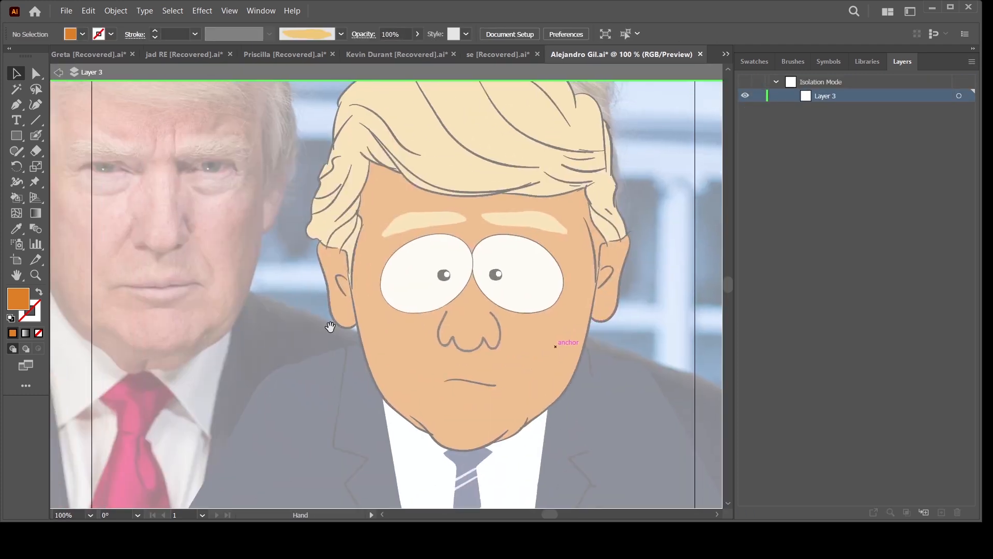
key("shift+b")
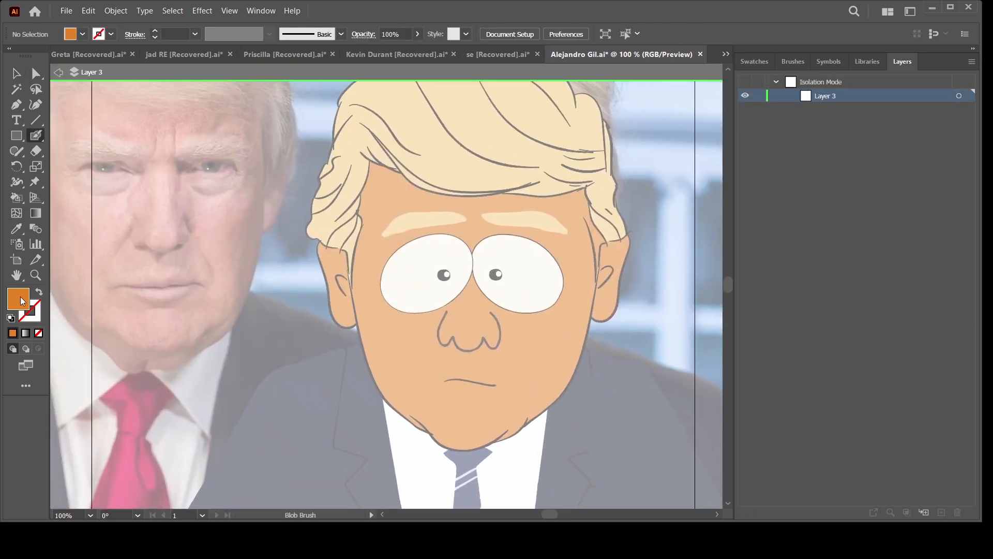
left_click(729, 164)
Paint two short frown lines between the eyebrows and a fold running down from each side of the nose.
left_click_drag(520, 311, 544, 333)
left_click_drag(501, 225, 493, 248)
left_click_drag(547, 315, 549, 301)
left_click_drag(523, 320, 554, 386)
left_click_drag(467, 315, 440, 371)
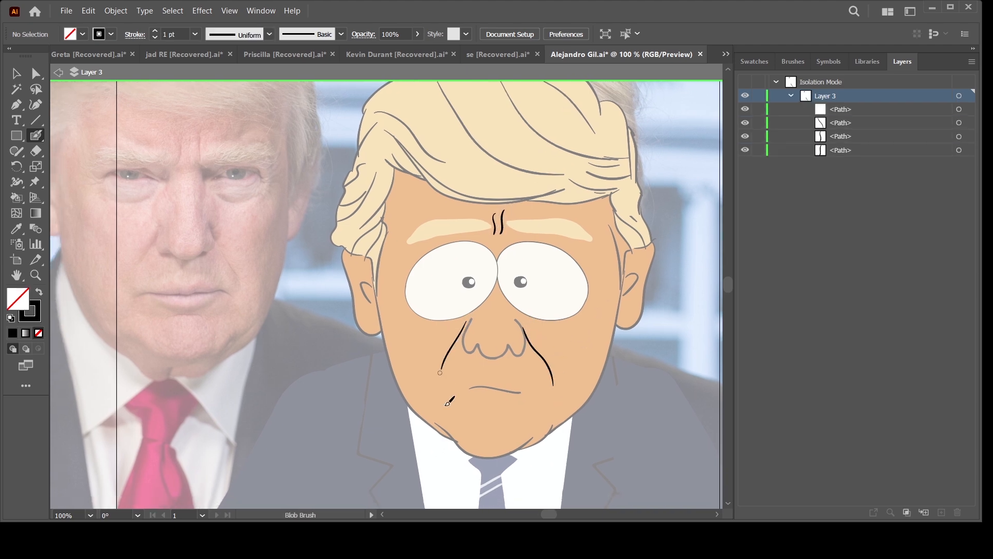
Paint a curved bag under each eye and a short wrinkle on each outer cheek.
left_click_drag(534, 324, 582, 321)
left_click_drag(461, 319, 428, 328)
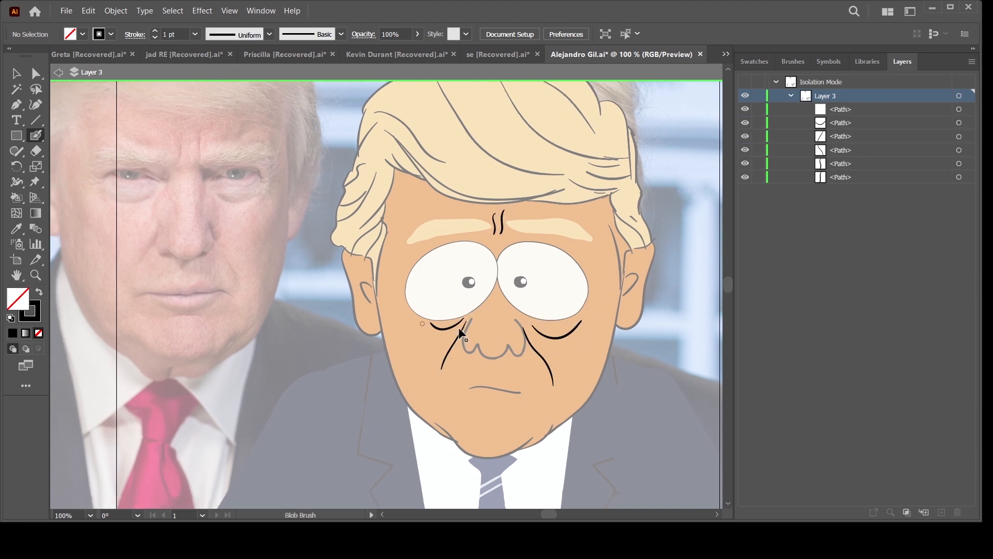
left_click_drag(558, 368, 562, 333)
mouse_move(549, 384)
left_mouse_down()
mouse_move(550, 368)
mouse_move(554, 395)
left_mouse_up()
key("ctrl+minus")
key("ctrl+plus")
mouse_move(576, 319)
left_mouse_down()
mouse_move(576, 370)
mouse_move(579, 340)
left_mouse_up()
mouse_move(639, 376)
left_mouse_down()
mouse_move(614, 376)
mouse_move(617, 385)
left_mouse_up()
left_click_drag(648, 331, 637, 366)
left_click_drag(446, 361, 450, 386)
key("ctrl+minus")
Select all wrinkle paths on Layer 3, group them and leave isolation mode.
left_click(960, 95)
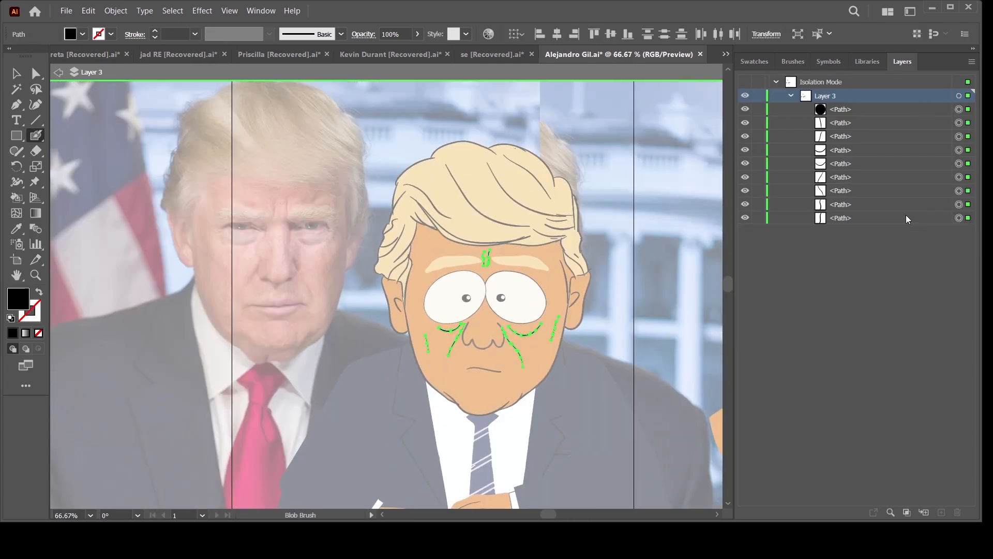
key("ctrl+g")
key("ctrl+shift+a")
key("ctrl+minus")
key("ctrl+minus")
key("ctrl+minus")
left_click(36, 74)
double_click(599, 312)
Select the group inside Face and add Puppet Warp pins at the lower-left jaw and on both cheeks.
key("ctrl+plus")
key("ctrl+plus")
key("ctrl+plus")
key("ctrl+plus")
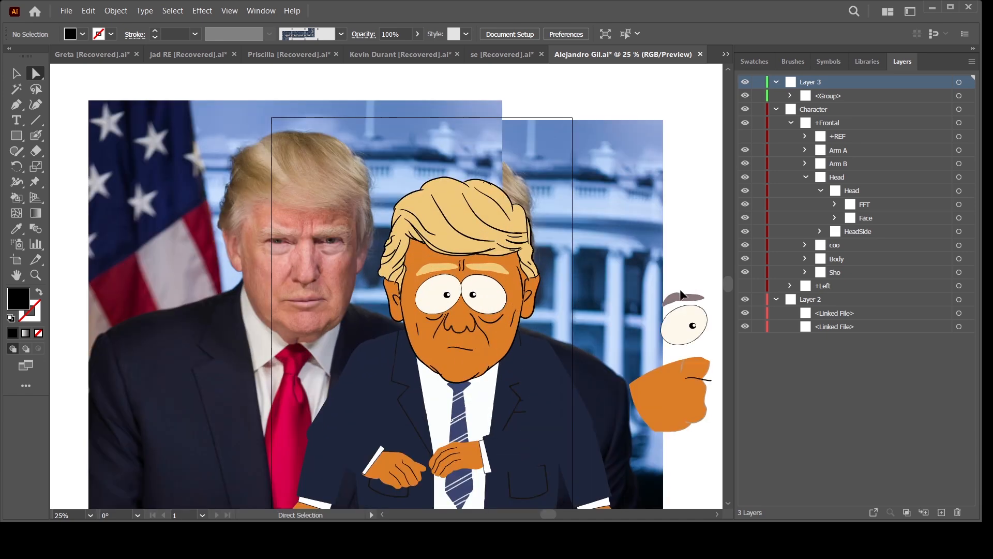
left_click_drag(641, 352, 580, 321)
left_click(835, 218)
left_click(849, 231)
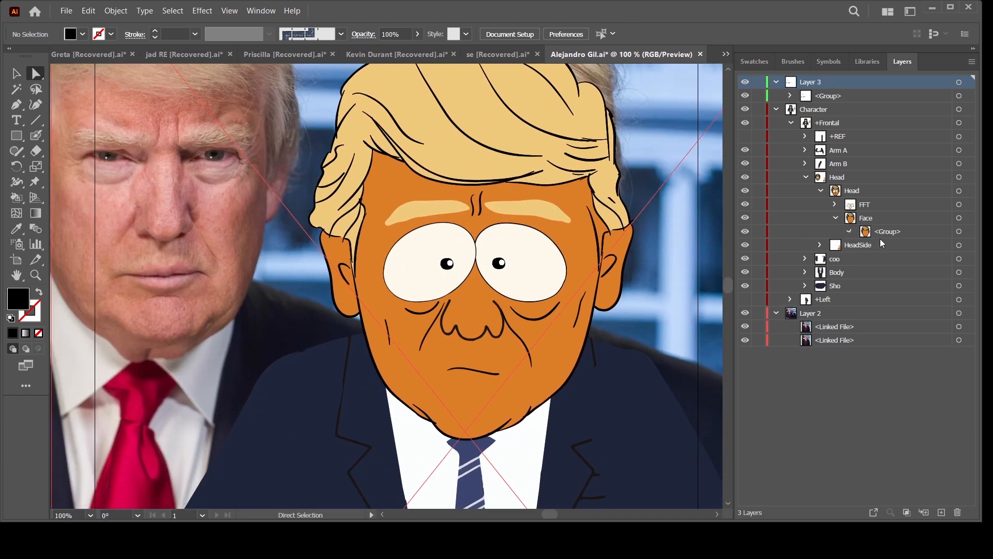
left_click(959, 231)
left_click(35, 182)
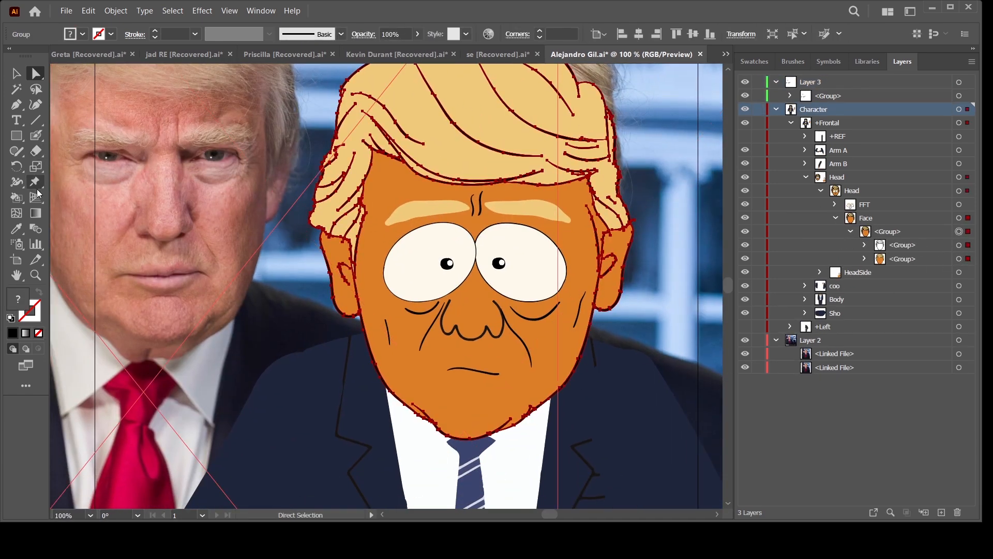
left_click(389, 382)
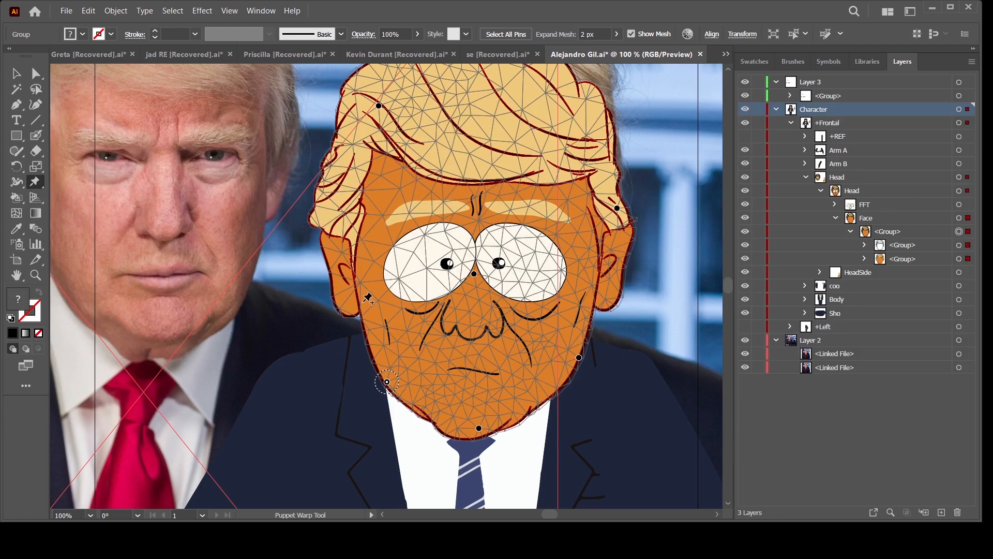
left_click(362, 305)
left_click(590, 299)
Shift the Puppet Warp pins on the jaw and cheeks to slightly reshape the lower face, and deselect the head.
left_click_drag(579, 357, 583, 360)
left_click_drag(387, 382, 373, 381)
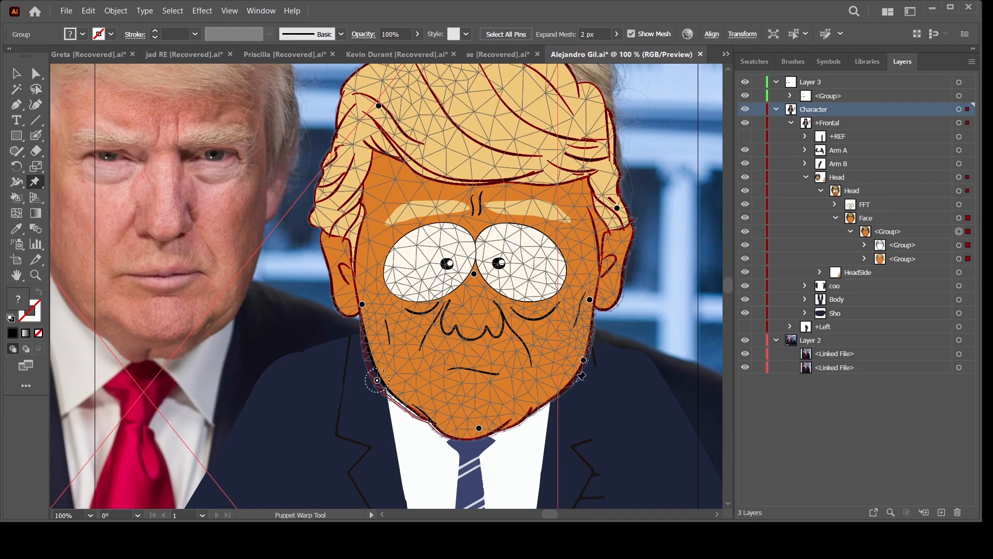
left_click_drag(590, 299, 587, 300)
left_click_drag(362, 304, 365, 303)
left_click_drag(584, 360, 579, 360)
left_click_drag(377, 380, 383, 380)
left_click(18, 74)
key("ctrl+minus")
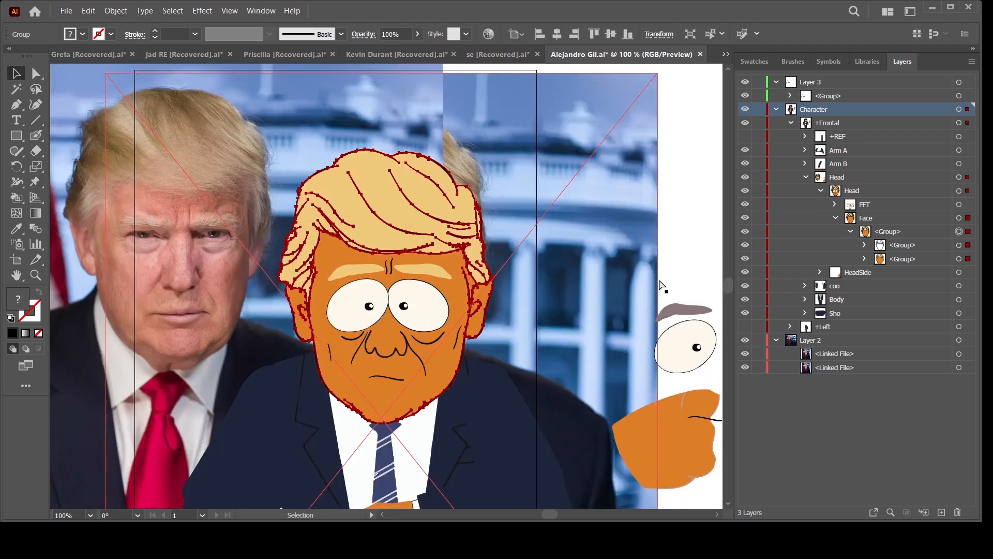
left_click(661, 283)
Compare the warped head with the portrait beside it, both up close and over the whole figure.
key("ctrl+minus")
key("ctrl+plus")
key("ctrl+minus")
key("ctrl+plus")
left_click_drag(528, 419, 539, 409)
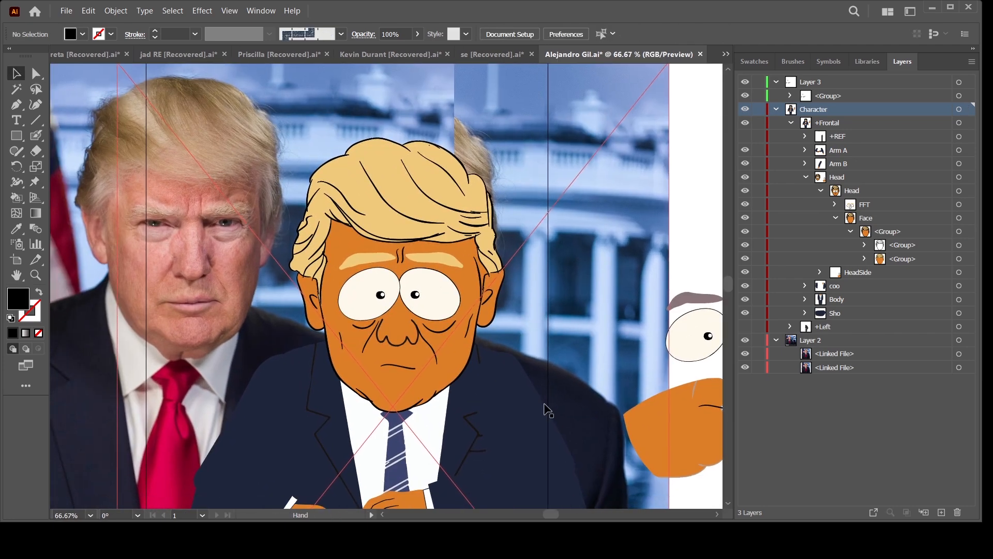
key("ctrl+minus")
key("ctrl+minus")
left_click(836, 218)
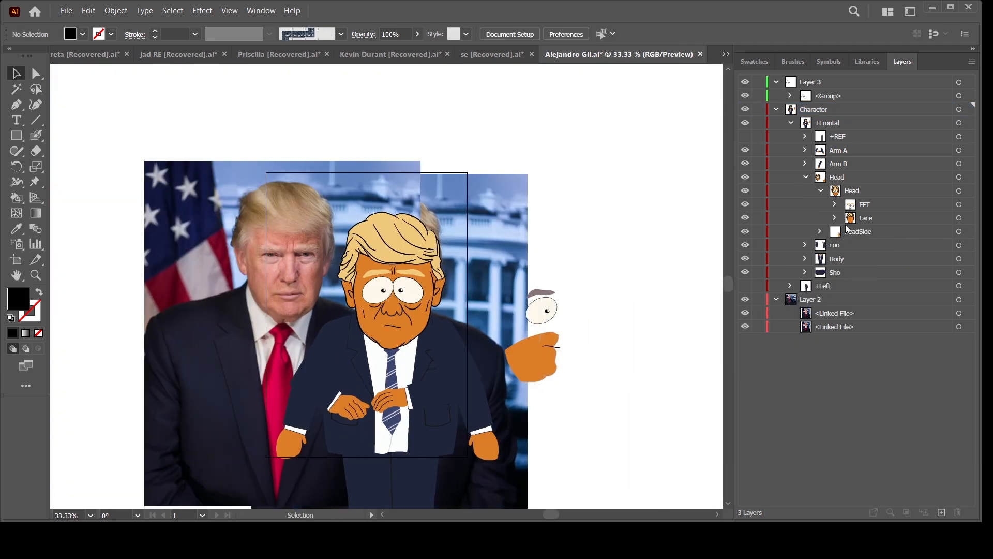
Open the Eyelid group inside FFT, show Angry instead of Default and examine its placement on the face.
left_click(835, 205)
left_click(850, 245)
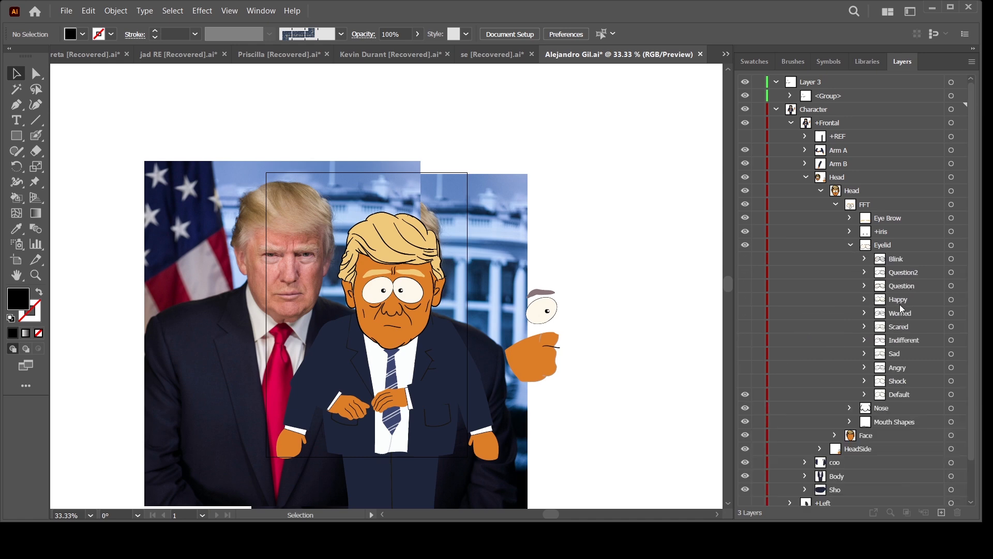
left_click(745, 381)
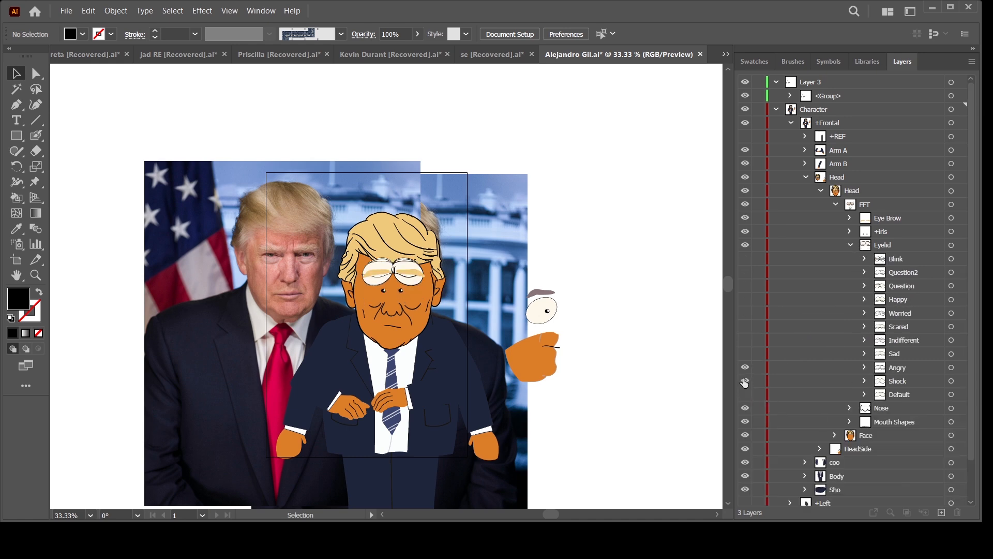
left_click(744, 382)
key("ctrl+equal")
key("ctrl+equal")
key("ctrl+equal")
left_click_drag(628, 295, 612, 312)
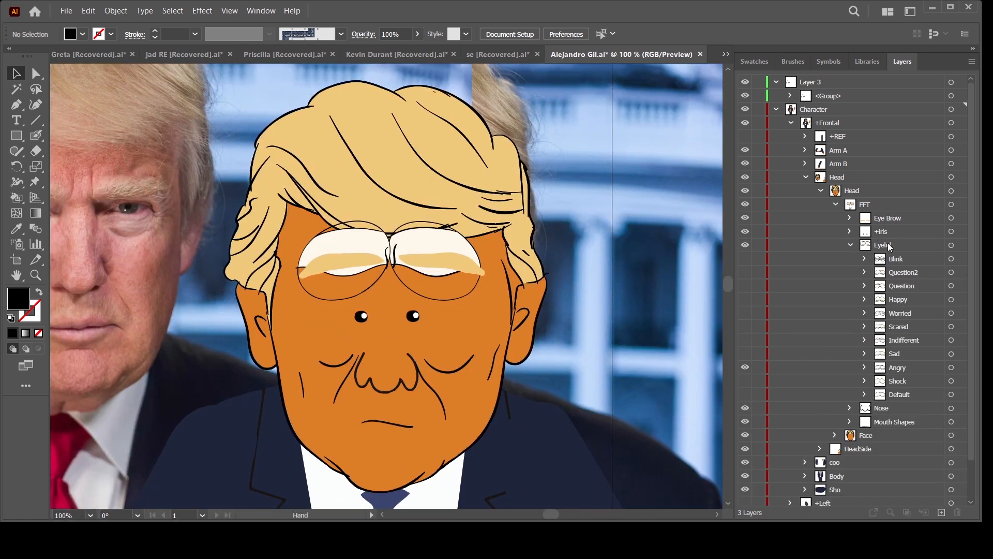
Using the Default eyes as reference, move the other eyelid expressions down onto them and hide those expressions again.
left_click(745, 395)
left_click(951, 395)
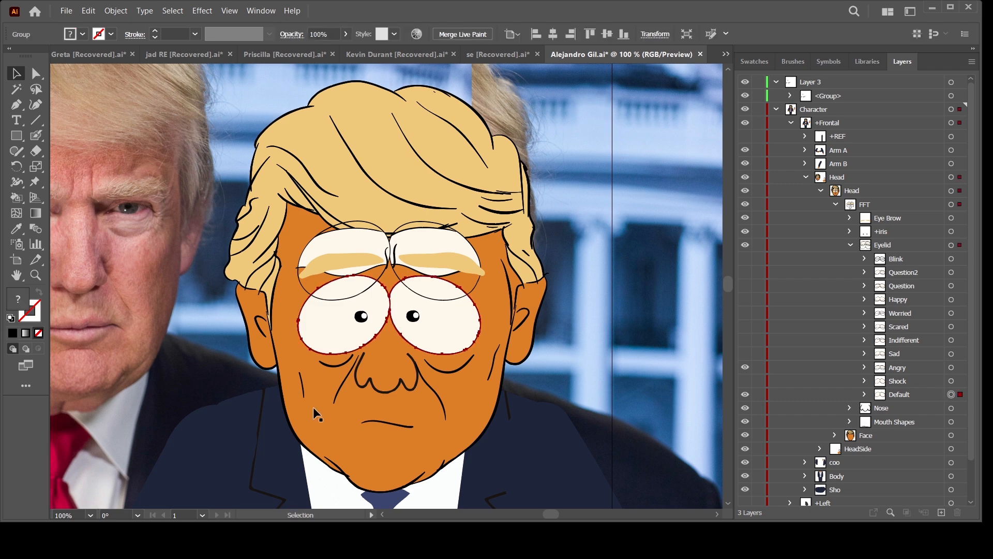
left_click_drag(745, 259, 744, 366)
left_click_drag(960, 259, 962, 381)
left_click_drag(470, 291, 470, 343)
left_click_drag(745, 258, 747, 395)
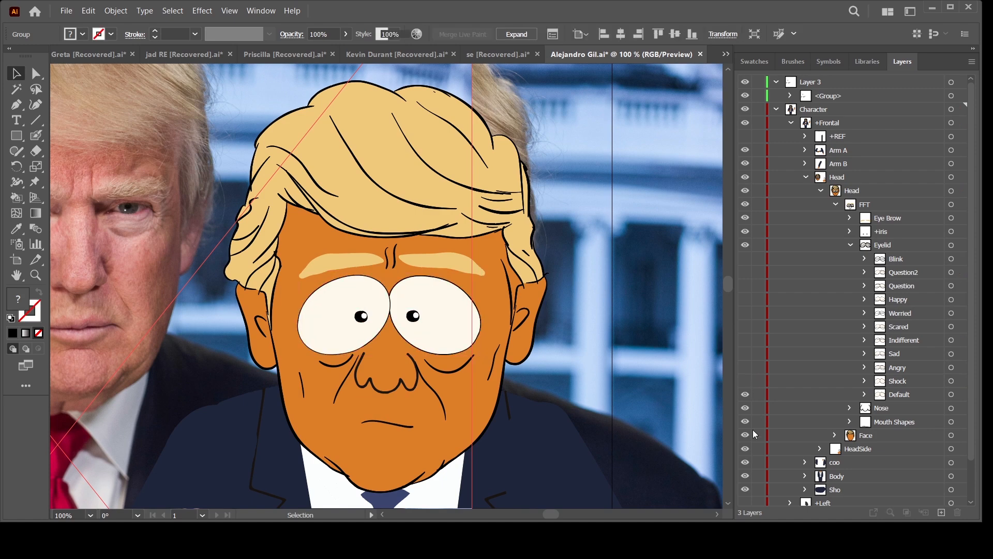
Replace the Default eyelids with the Angry ones after previewing Sad, and collapse the Eyelid group.
left_click(745, 366)
left_click(744, 367)
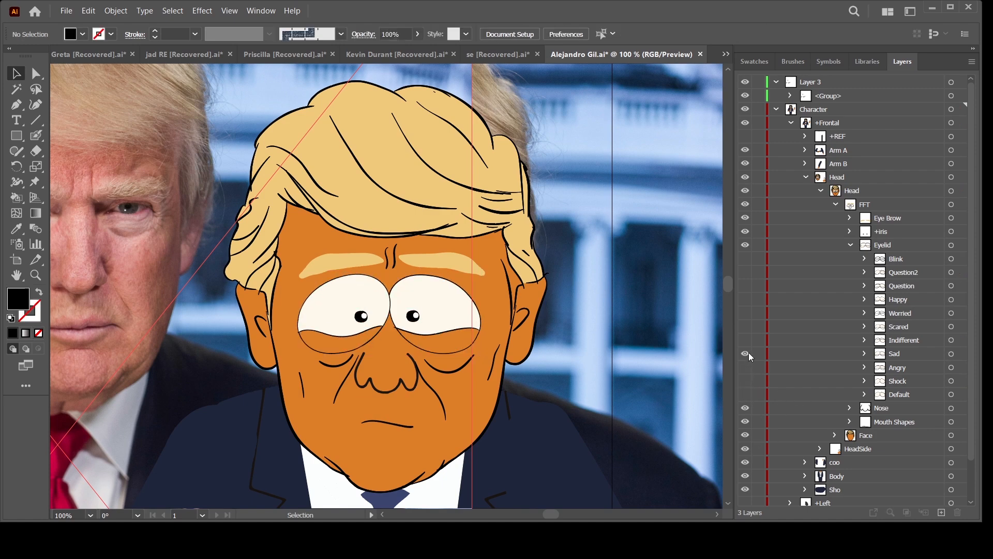
left_click(745, 366)
key("ctrl+minus")
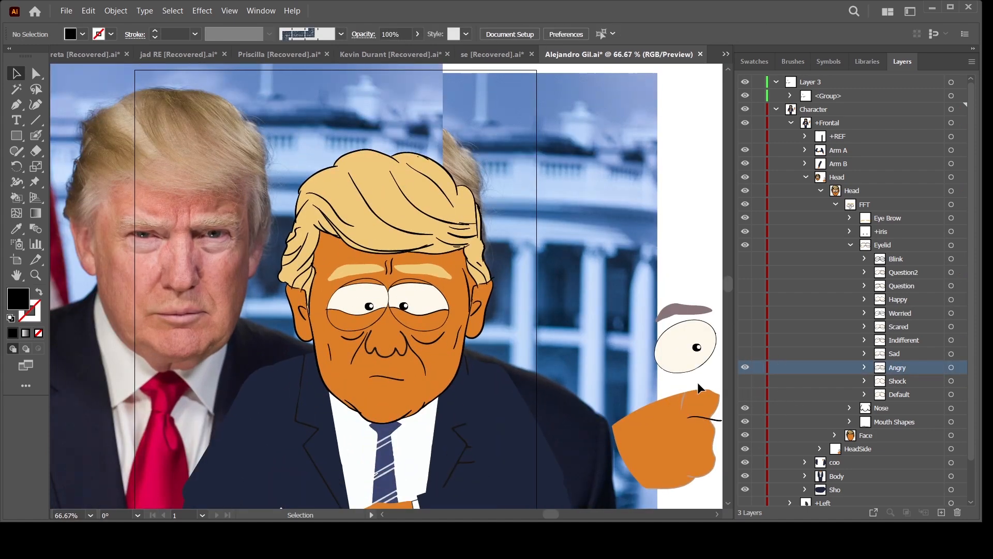
left_click(850, 245)
key("ctrl+minus")
key("ctrl+minus")
left_click_drag(615, 441, 614, 409)
key("ctrl+plus")
key("ctrl+plus")
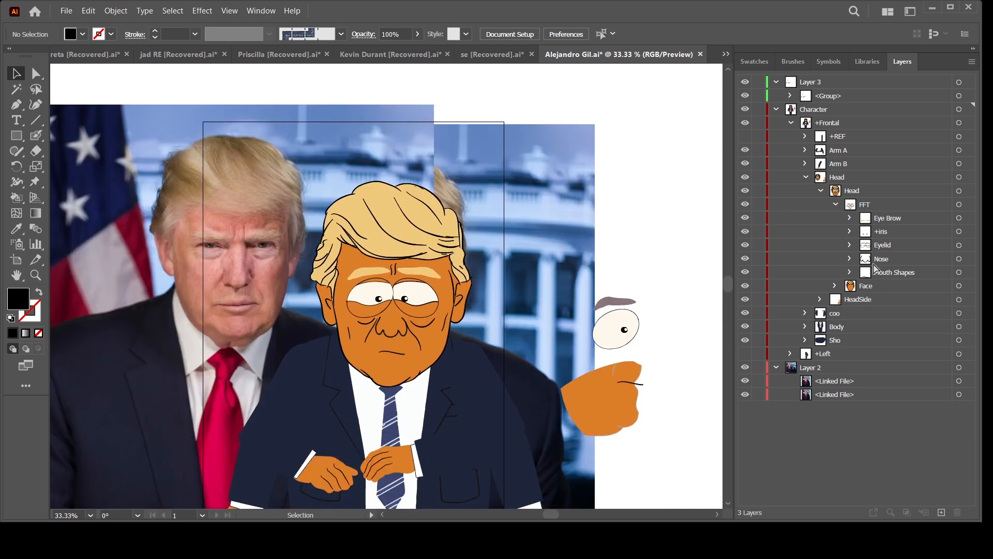
Preview the Indifferent, Scared and Worried eyelids on the face and return to the Angry ones.
left_click(850, 245)
left_click(744, 367)
left_click(745, 340)
left_click(745, 339)
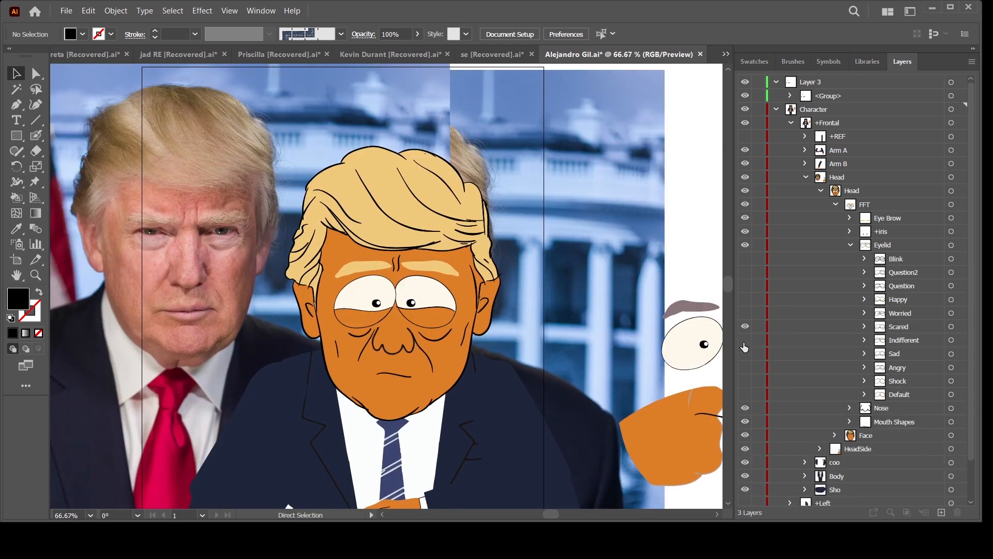
left_click(745, 313)
key("ctrl+minus")
key("ctrl+minus")
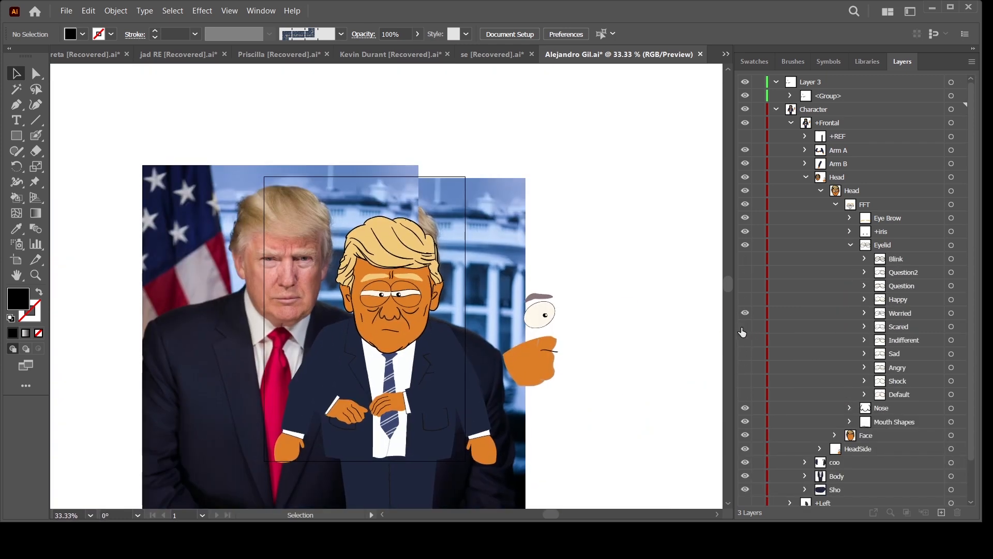
left_click(745, 313)
left_click(745, 367)
key("ctrl+plus")
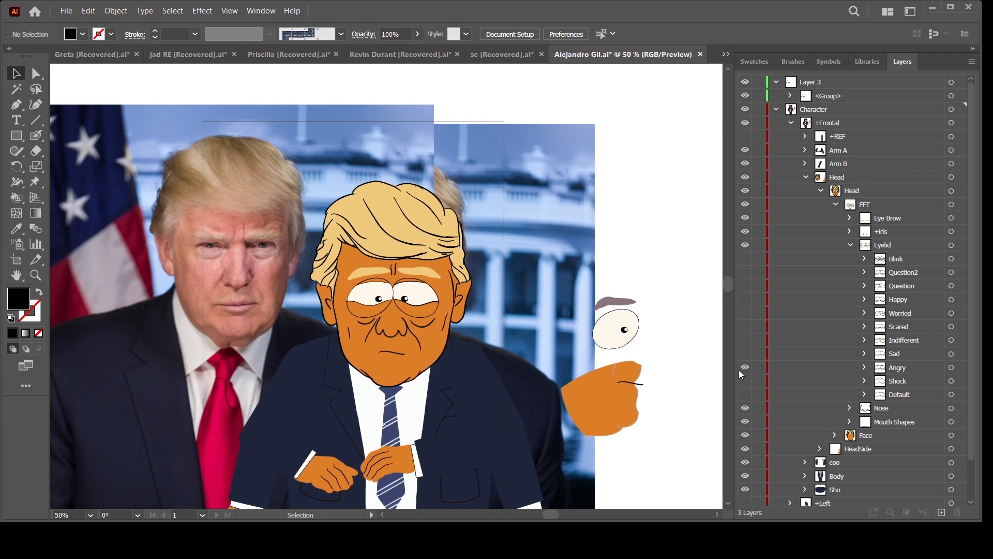
Select the Legs group inside Body, hide Layer 2 and widen the legs on both sides towards the jacket's edges.
key("ctrl+minus")
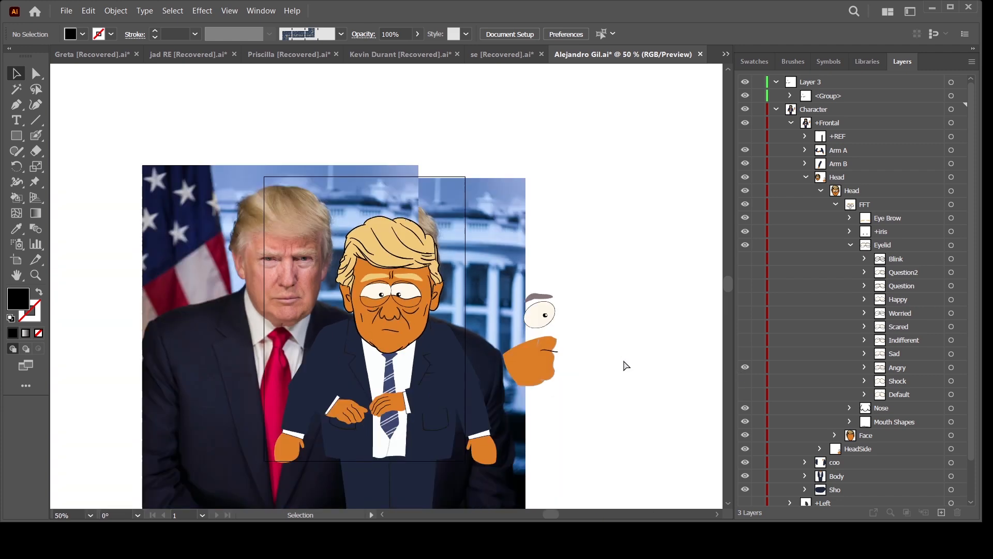
left_click_drag(600, 416, 599, 326)
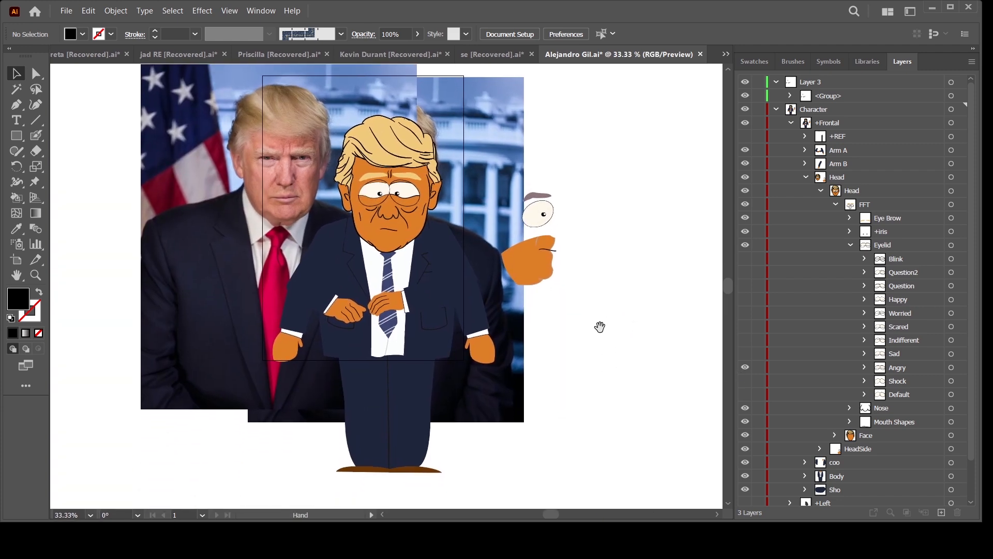
left_click(819, 191)
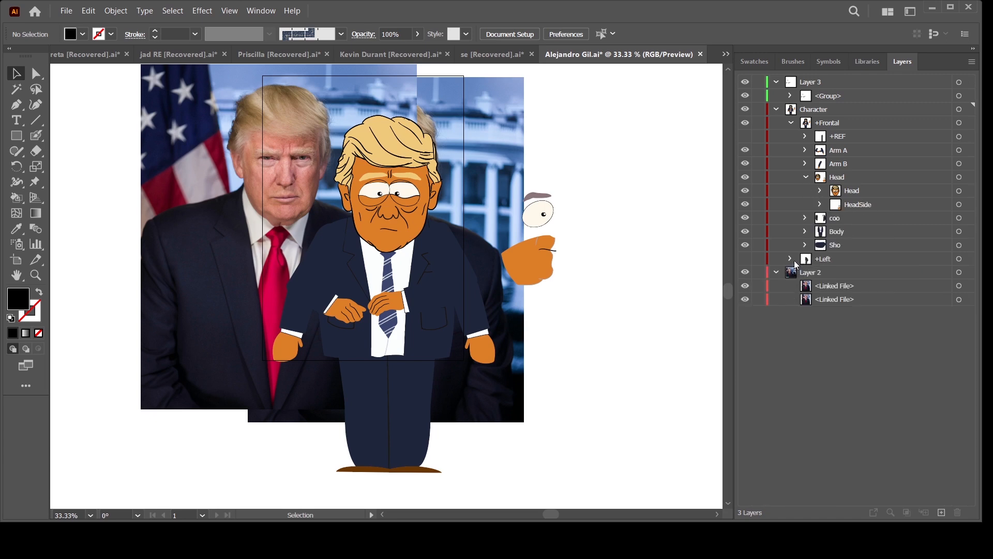
left_click(805, 232)
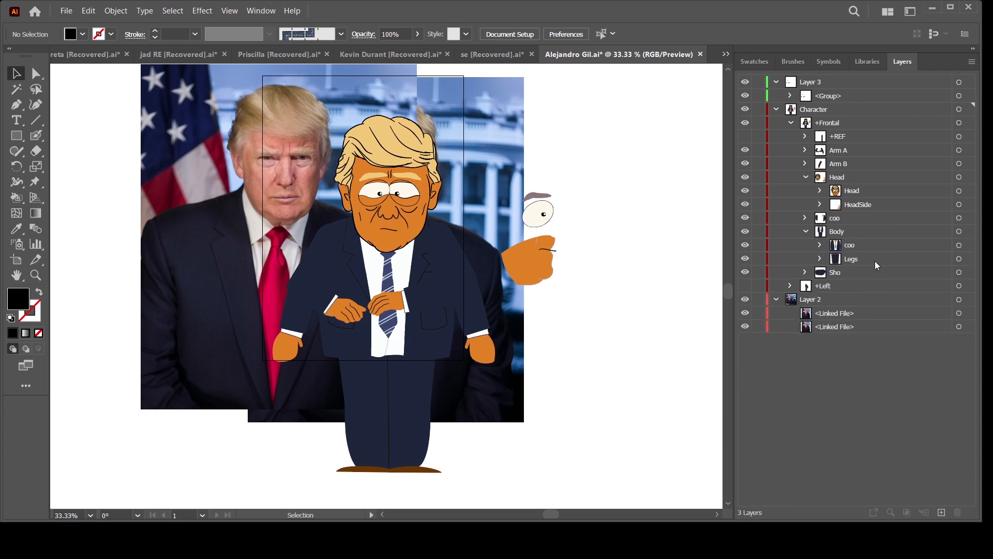
left_click(412, 395)
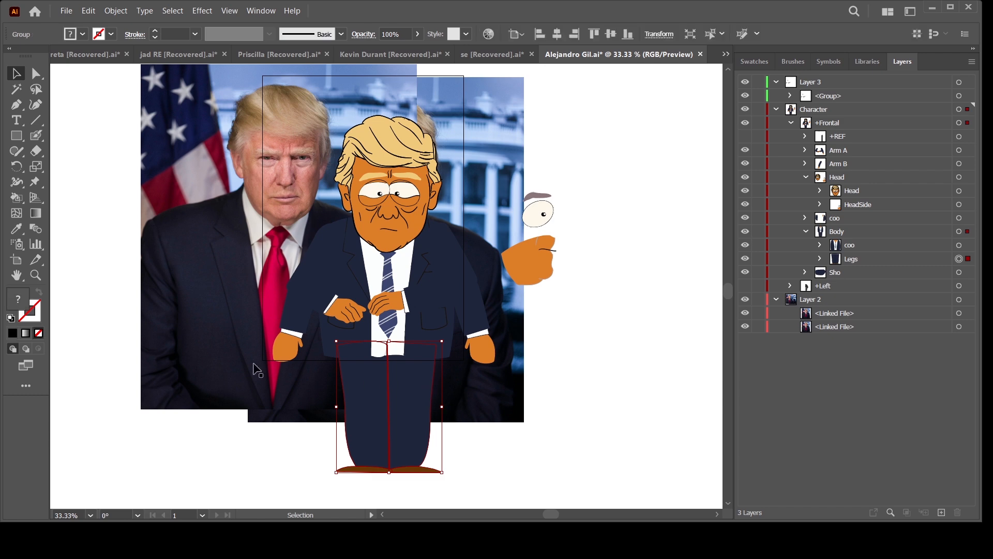
left_click(745, 299)
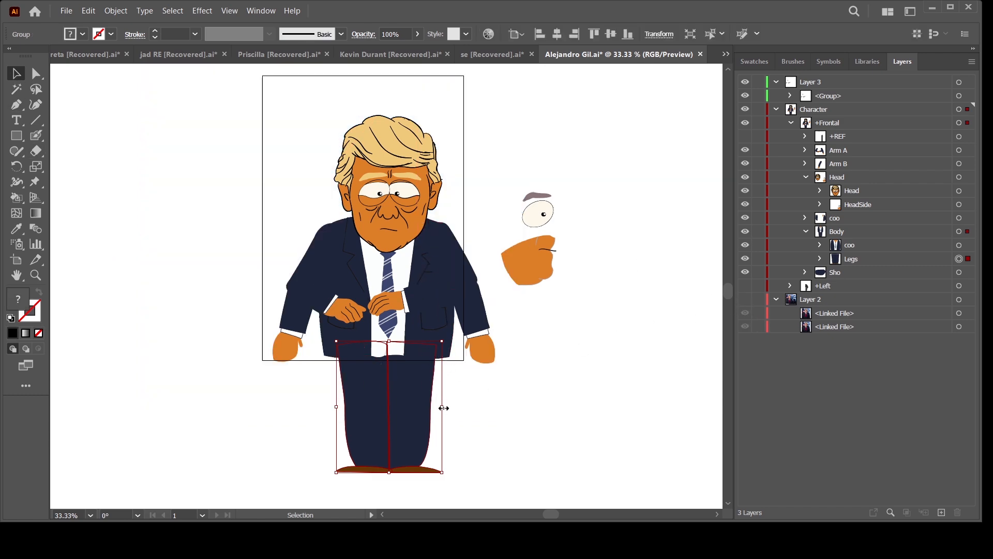
left_click_drag(443, 407, 454, 407)
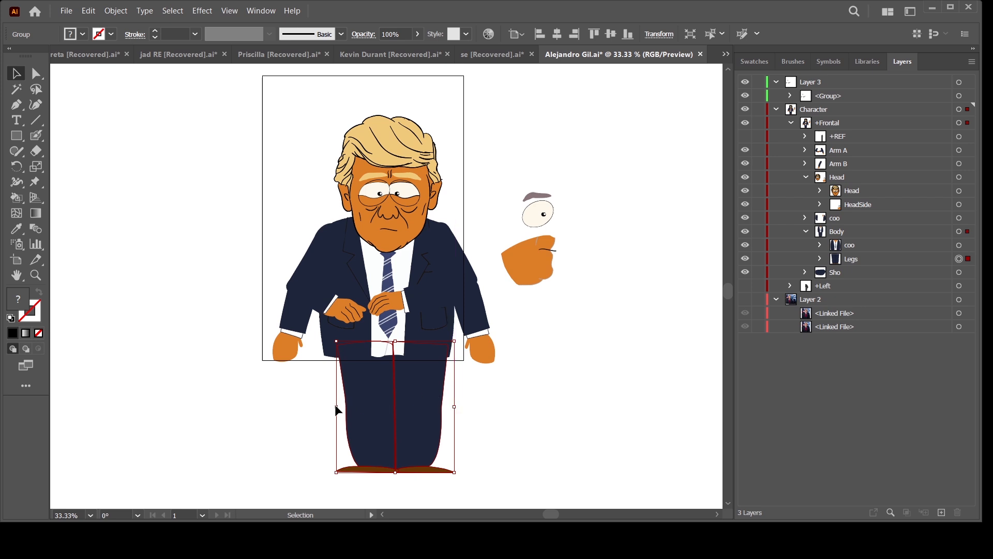
left_click_drag(336, 411, 328, 407)
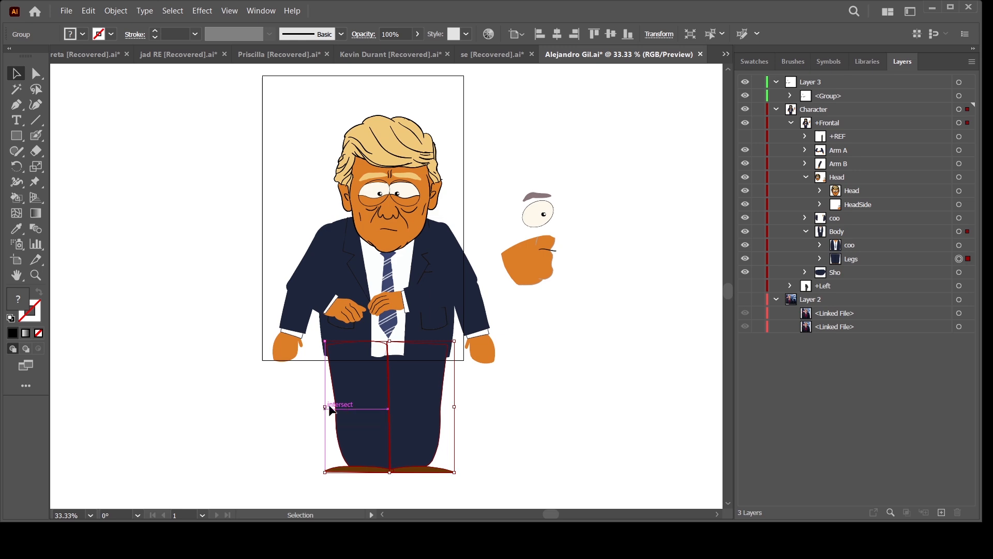
left_click(596, 374)
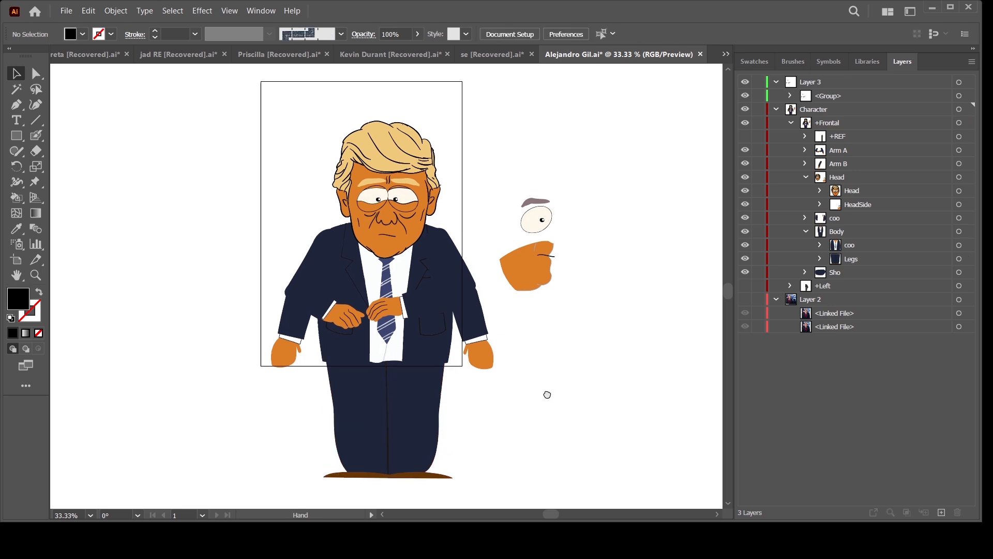
key("ctrl+plus")
left_click_drag(600, 289, 594, 406)
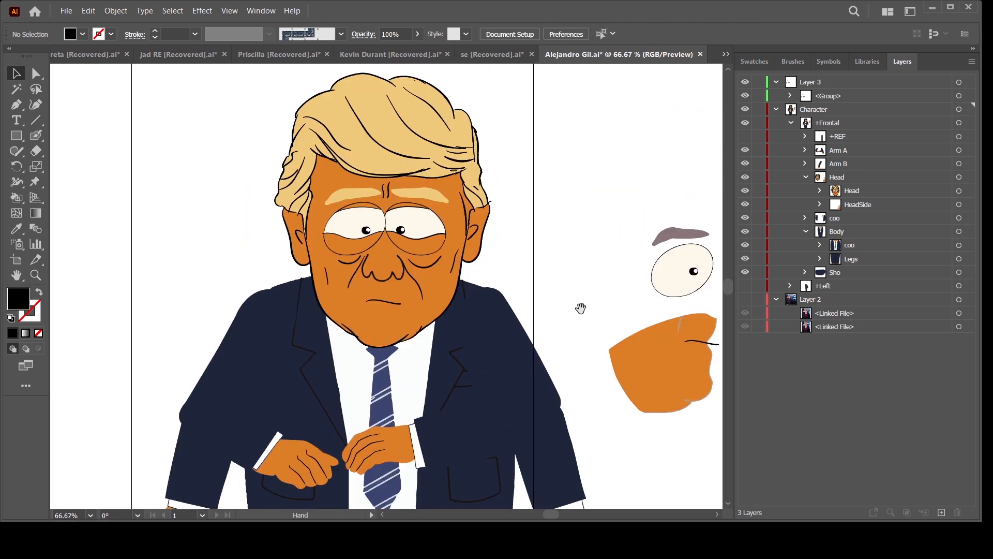
Examine the character's face, jacket, arms and legs at different magnifications to check the overall proportions.
left_click_drag(580, 308, 587, 343)
key("ctrl+plus")
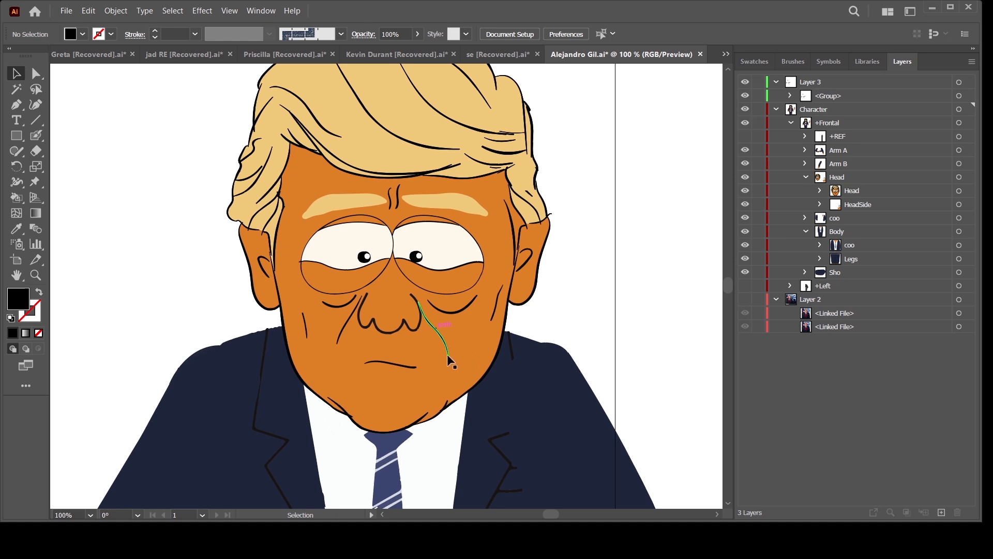
key("ctrl+minus")
key("ctrl+minus")
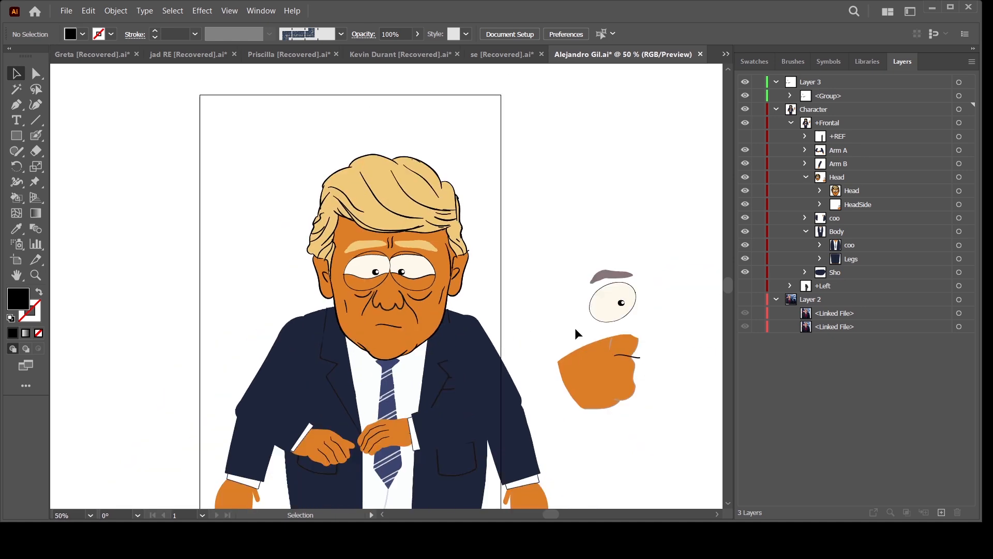
left_click_drag(544, 413, 535, 384)
left_click_drag(530, 335, 540, 390)
key("ctrl+plus")
key("ctrl+plus")
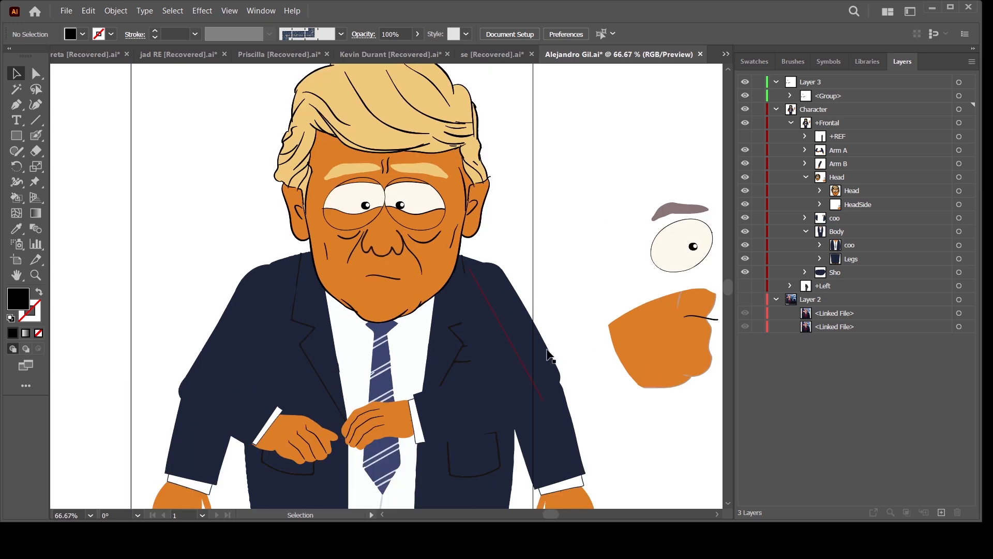
left_click(857, 208)
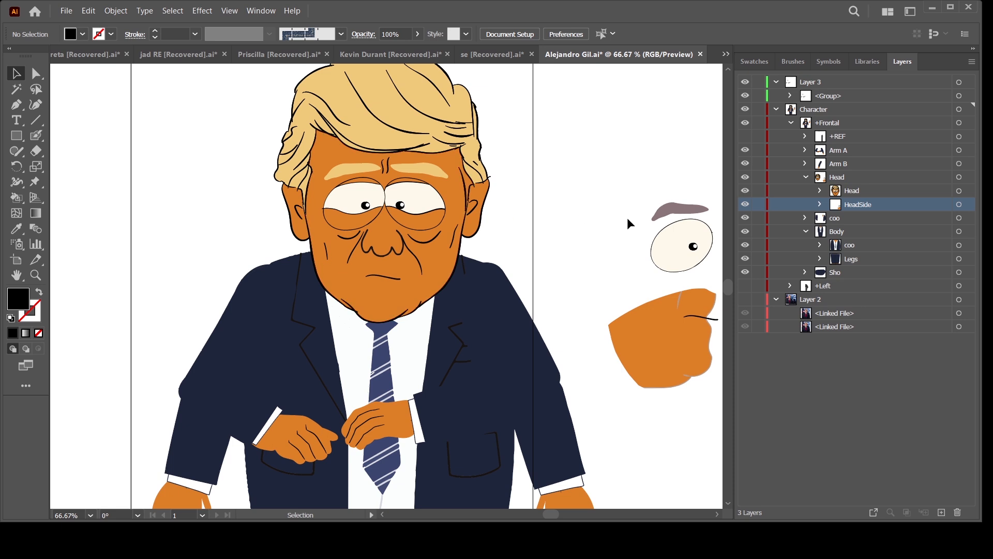
key("ctrl+minus")
scroll(569, 370, "down", 1)
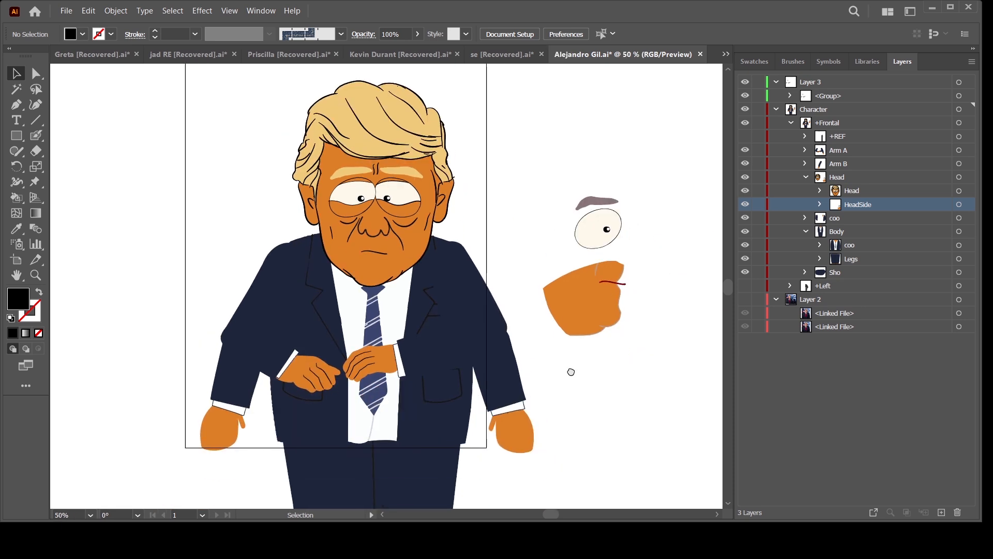
left_click_drag(574, 414, 572, 357)
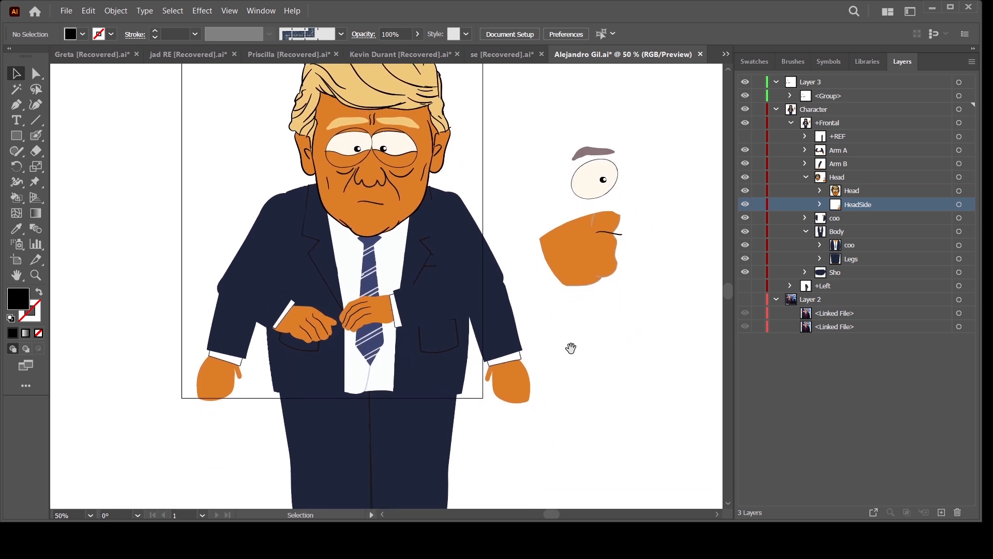
mouse_move(566, 440)
left_mouse_down()
mouse_move(561, 329)
mouse_move(556, 429)
left_mouse_up()
left_click_drag(560, 296, 566, 396)
key("ctrl+plus")
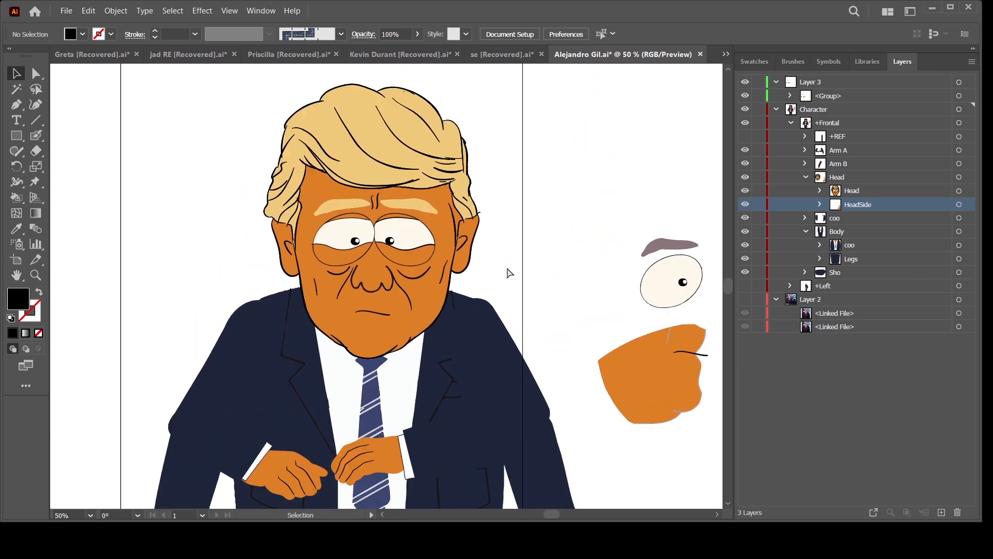
left_click_drag(528, 290, 537, 328)
key("ctrl+plus")
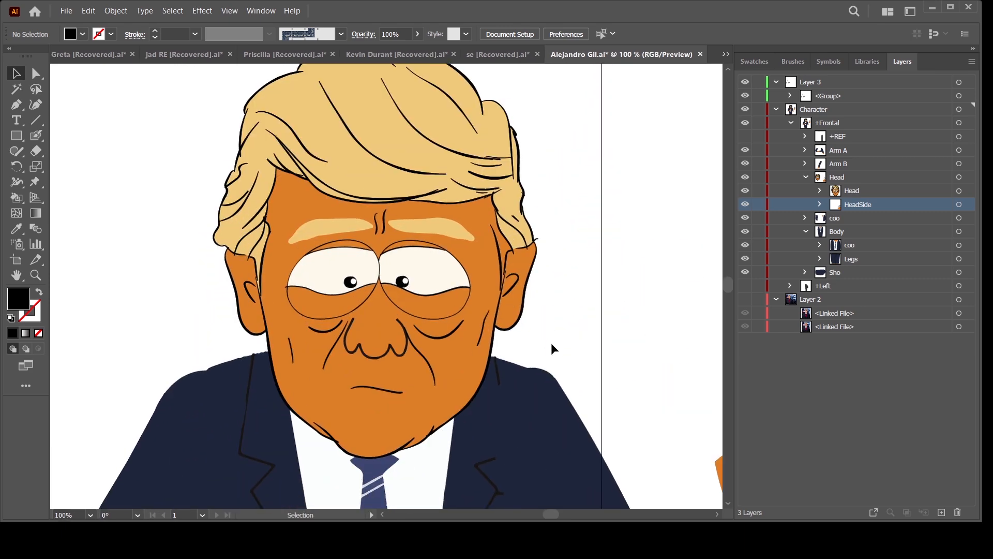
left_click_drag(612, 344, 609, 336)
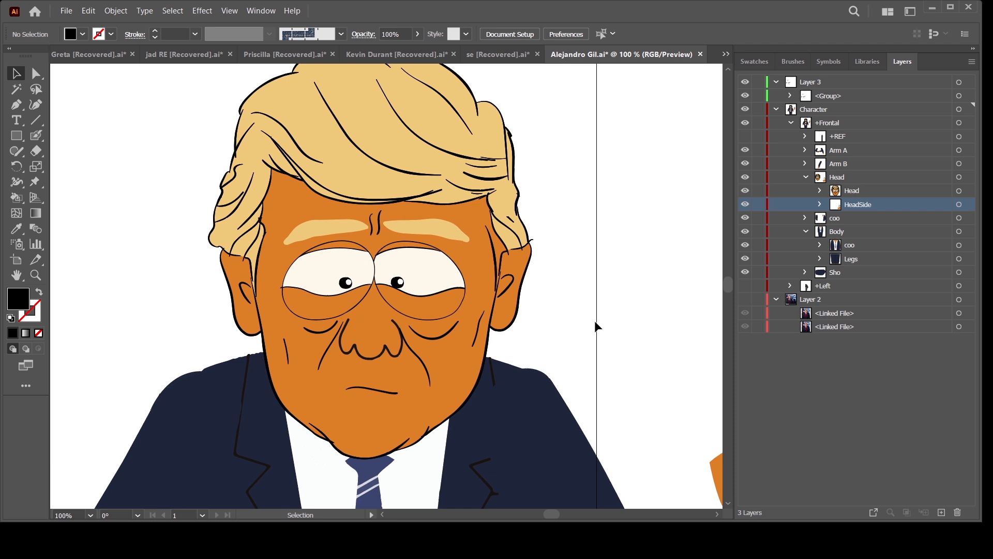
key("ctrl+minus")
left_click_drag(555, 402, 578, 355)
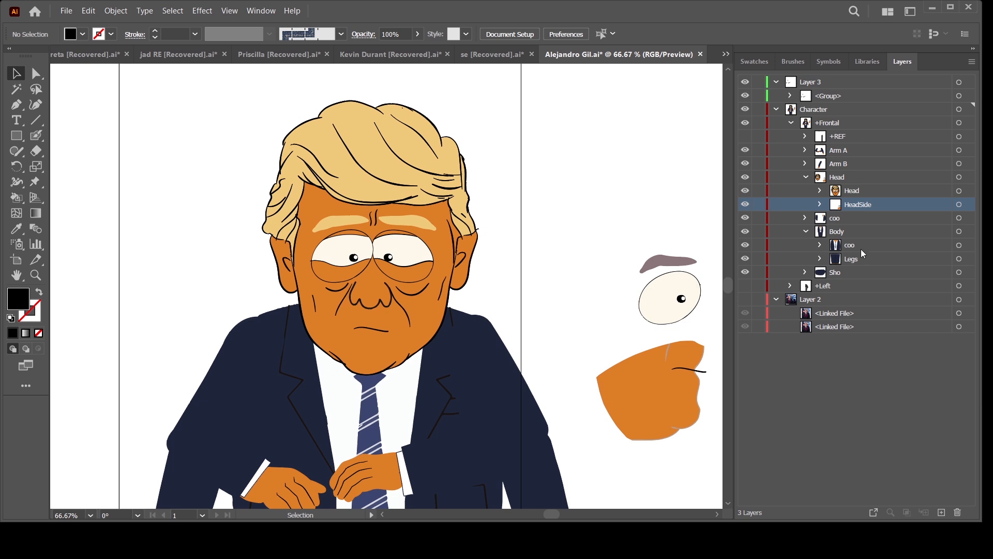
Collapse the Head and Body groups and look over the whole figure.
left_click(806, 176)
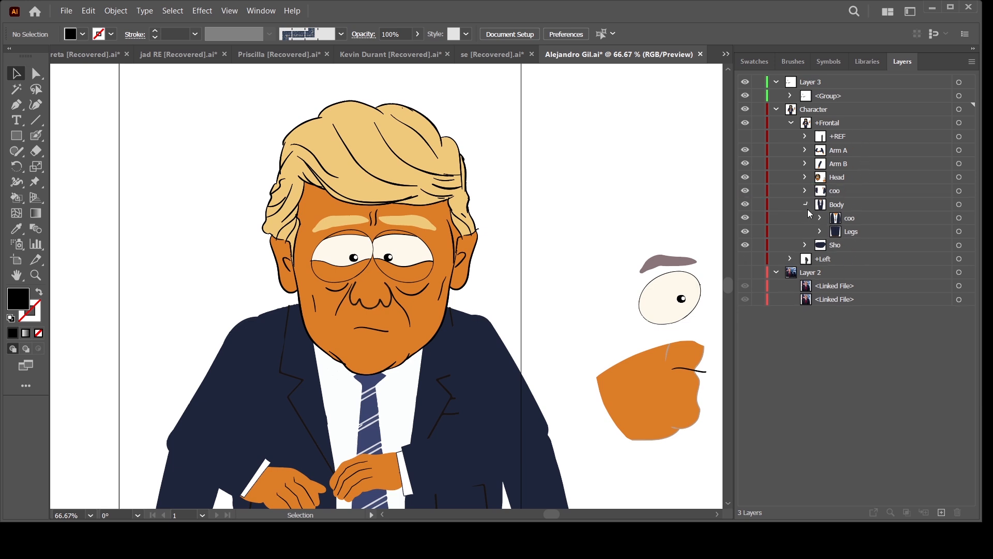
left_click(806, 204)
key("ctrl+minus")
key("ctrl+minus")
key("ctrl+minus")
left_click_drag(564, 418, 565, 388)
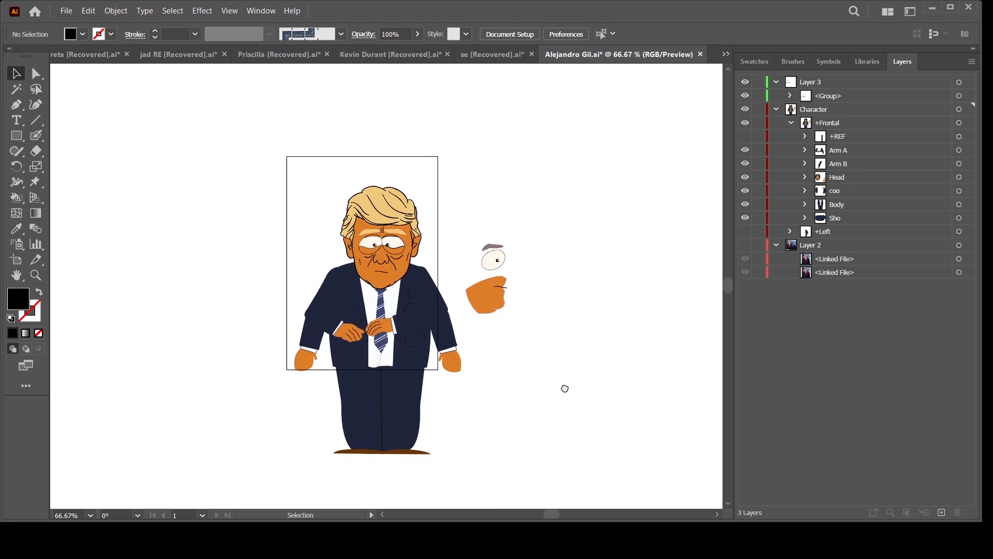
Sample the face's orange skin colour and set a darker shade of it as the fill for the Live Paint Bucket.
key("ctrl+plus")
key("ctrl+plus")
key("ctrl+plus")
key("ctrl+plus")
key("ctrl+plus")
key("ctrl+plus")
key("ctrl+plus")
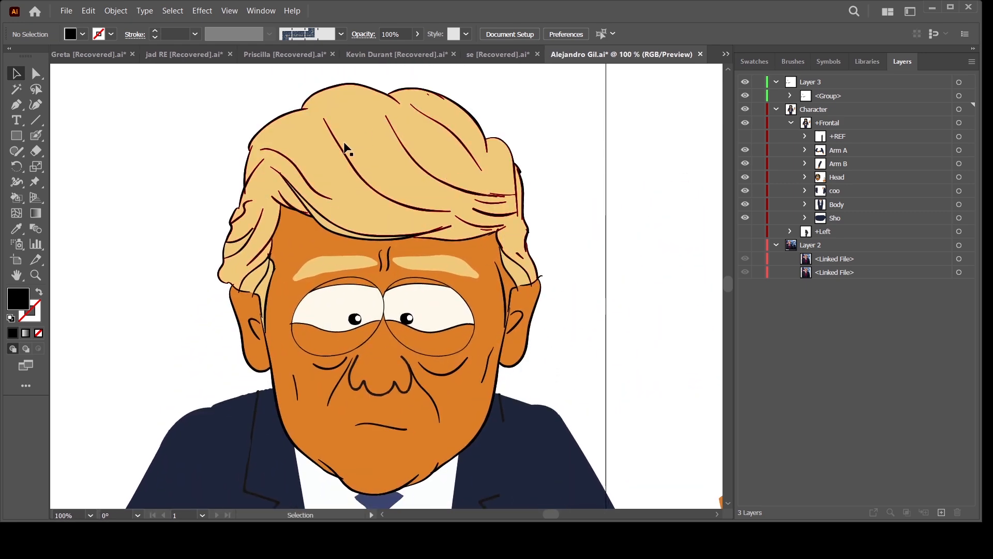
left_click_drag(588, 365, 570, 264)
key("ctrl+plus")
key("ctrl+plus")
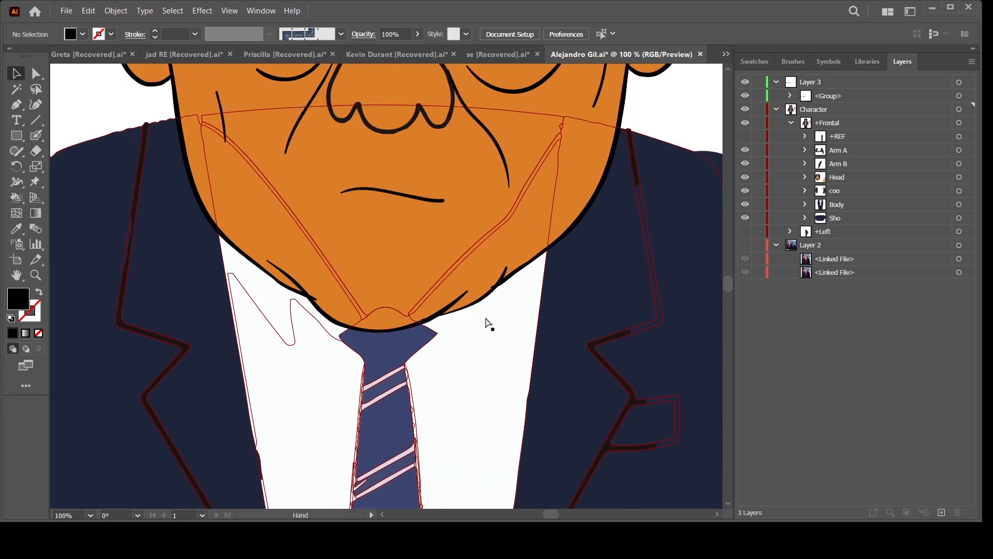
left_click_drag(371, 364, 494, 367)
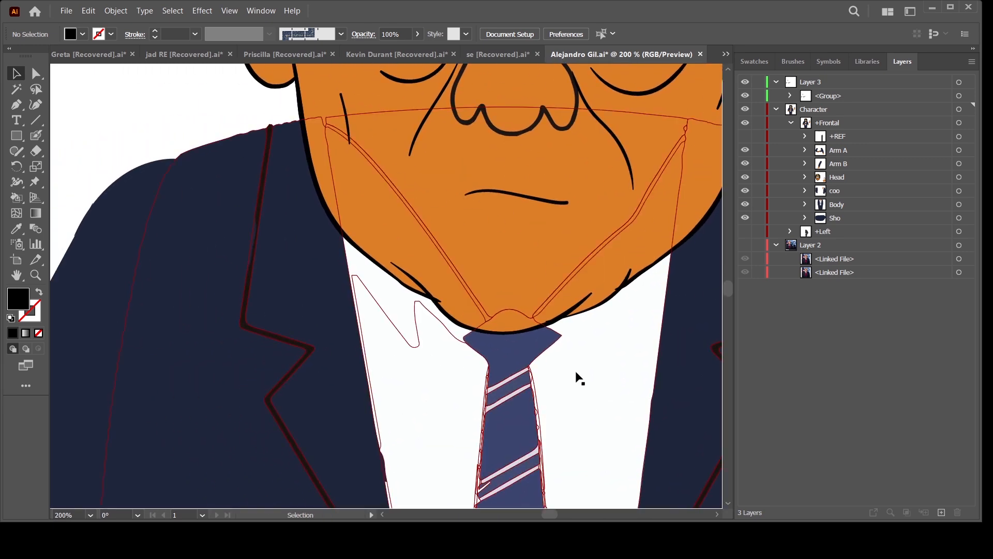
left_click_drag(567, 401, 361, 456)
left_click_drag(543, 231, 517, 346)
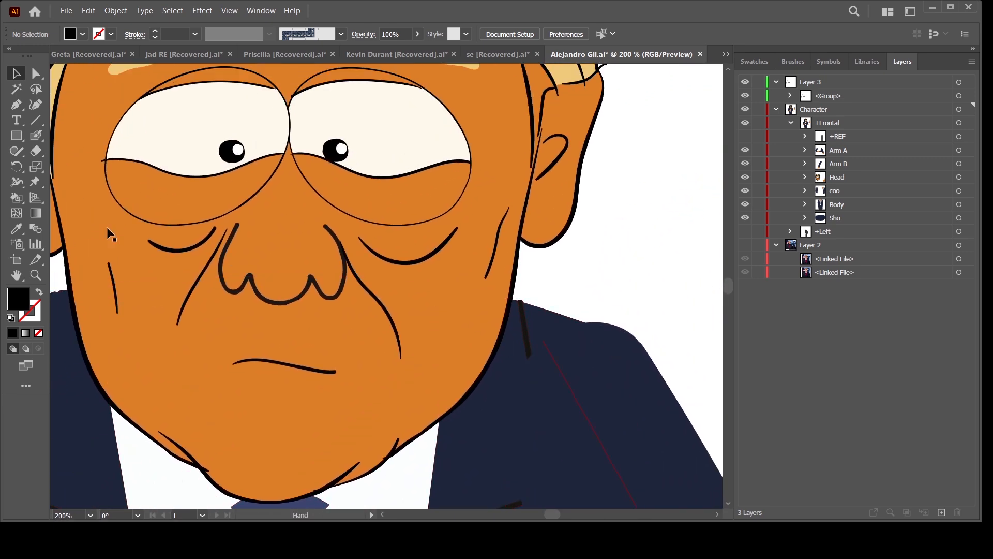
left_click(16, 228)
left_click_drag(517, 248, 581, 281)
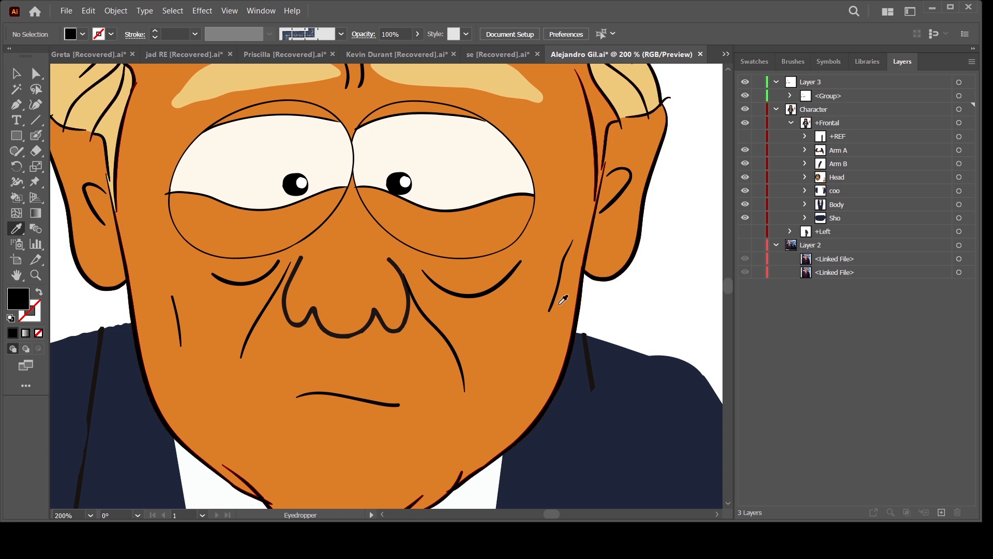
left_click(424, 396)
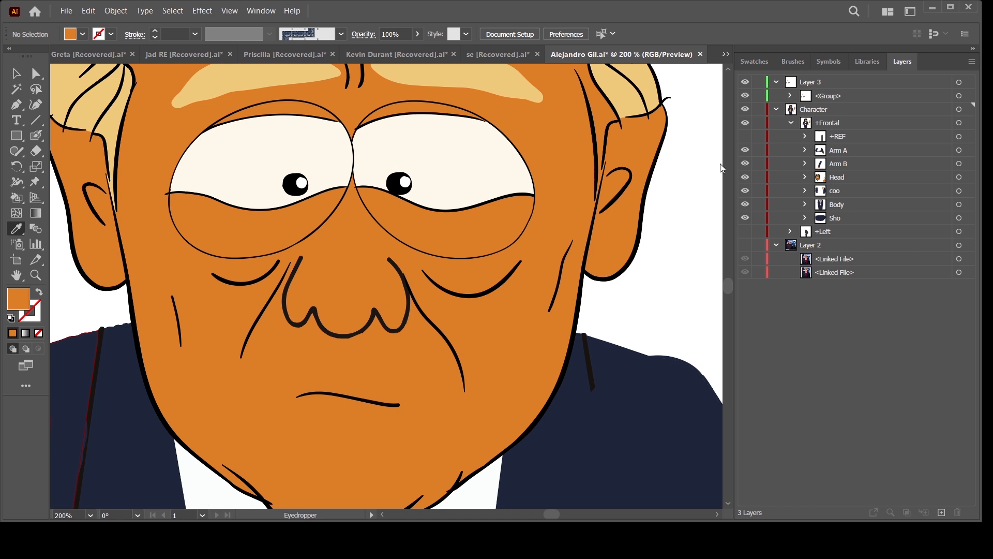
left_click(15, 200)
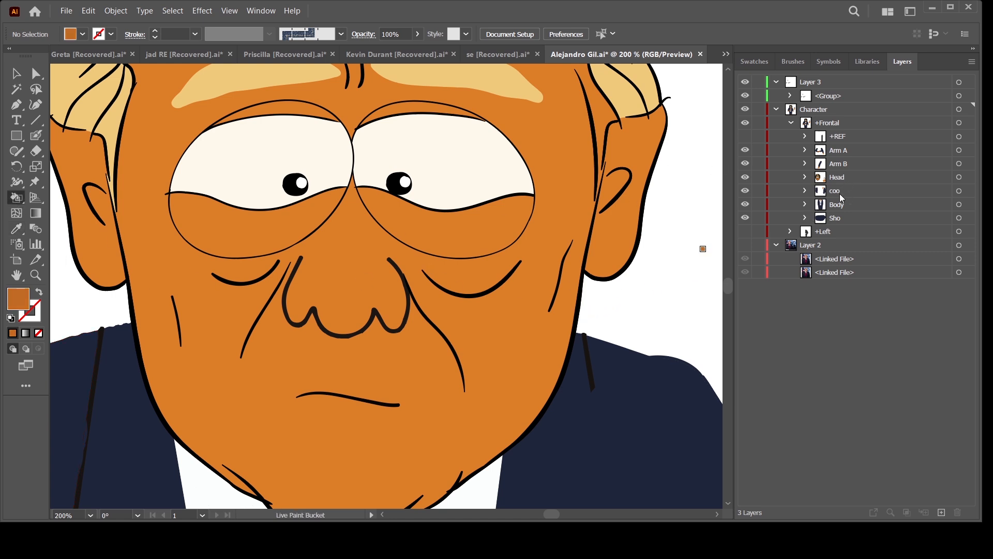
Expand the Head group down to its Face artwork, looking through the eyelid and Mouth Shapes groups inside FFT.
left_click(805, 177)
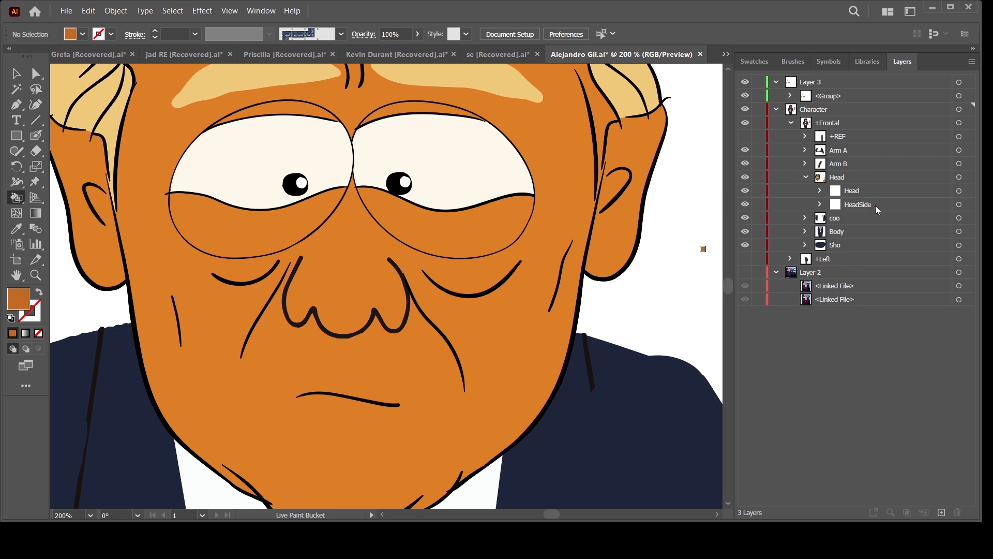
left_click(820, 204)
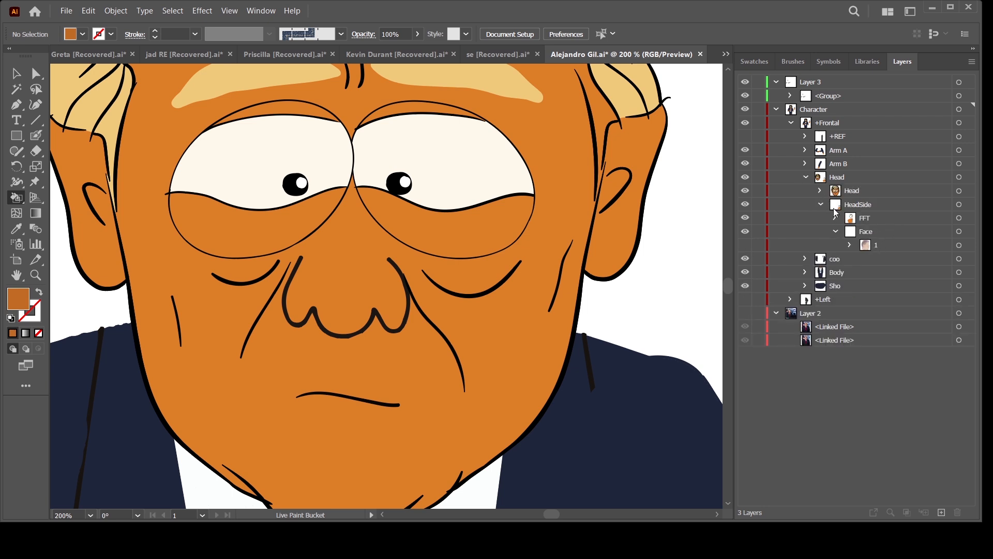
left_click(820, 191)
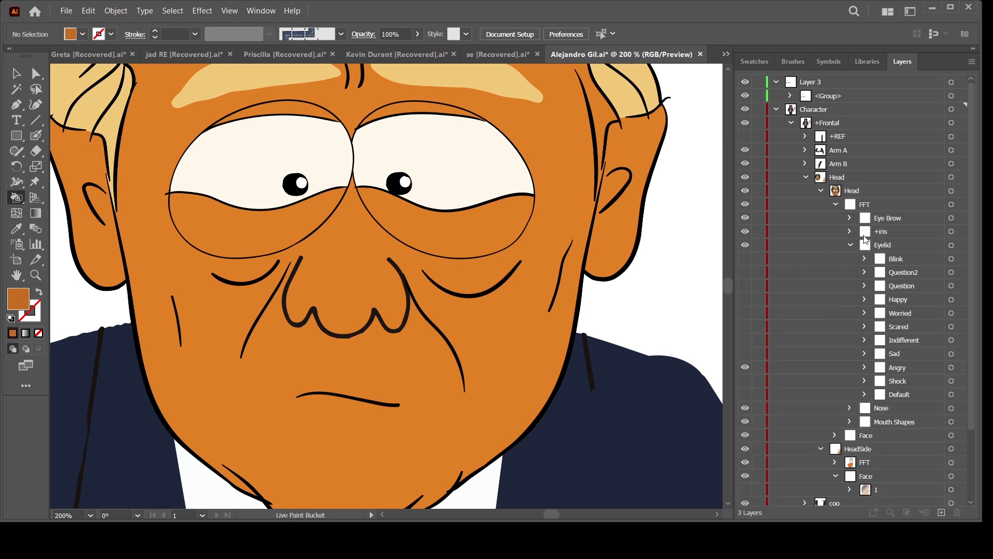
left_click(849, 422)
left_click_drag(968, 355, 966, 437)
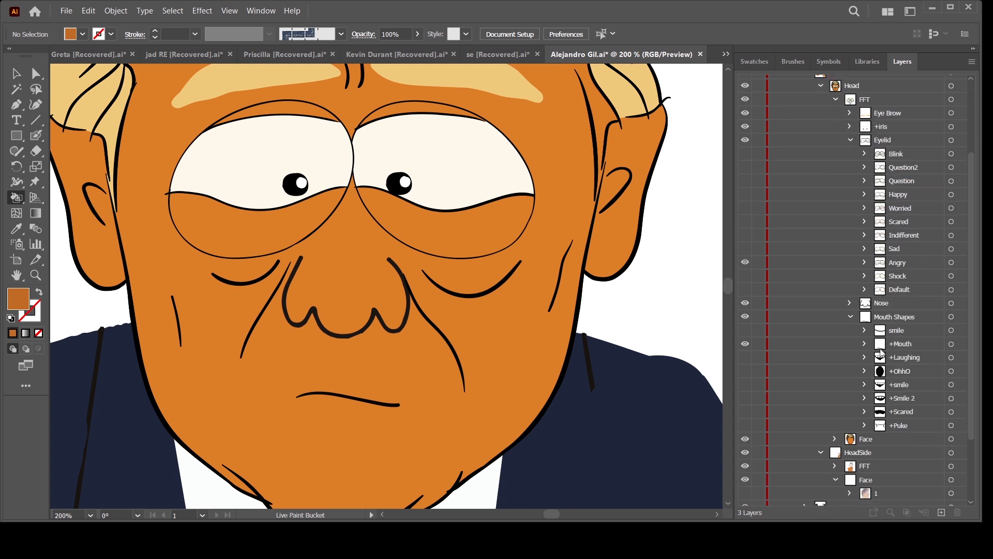
left_click(836, 99)
left_click(835, 217)
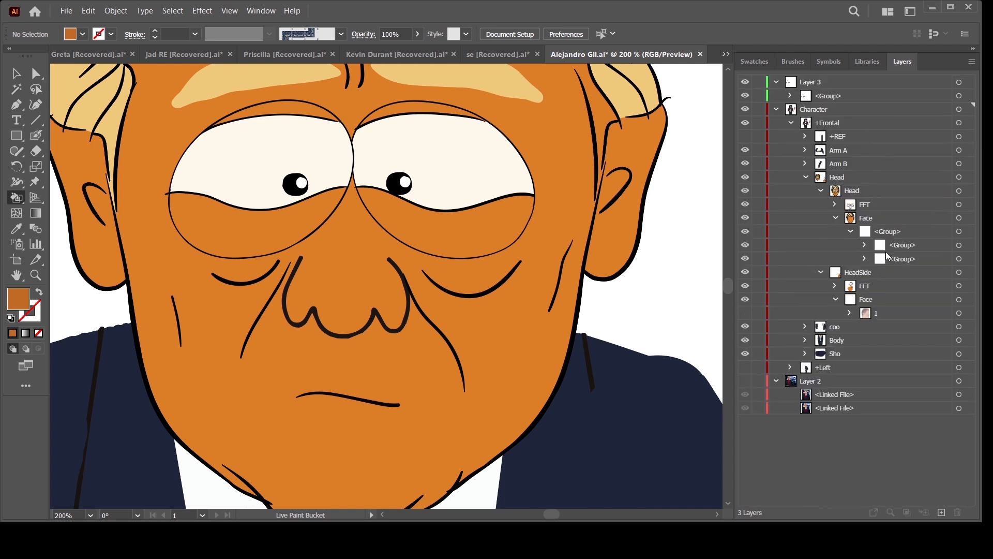
Select the outline group of the face and recolour the black head and ear outlines with the darker orange using Live Paint.
left_click(960, 245)
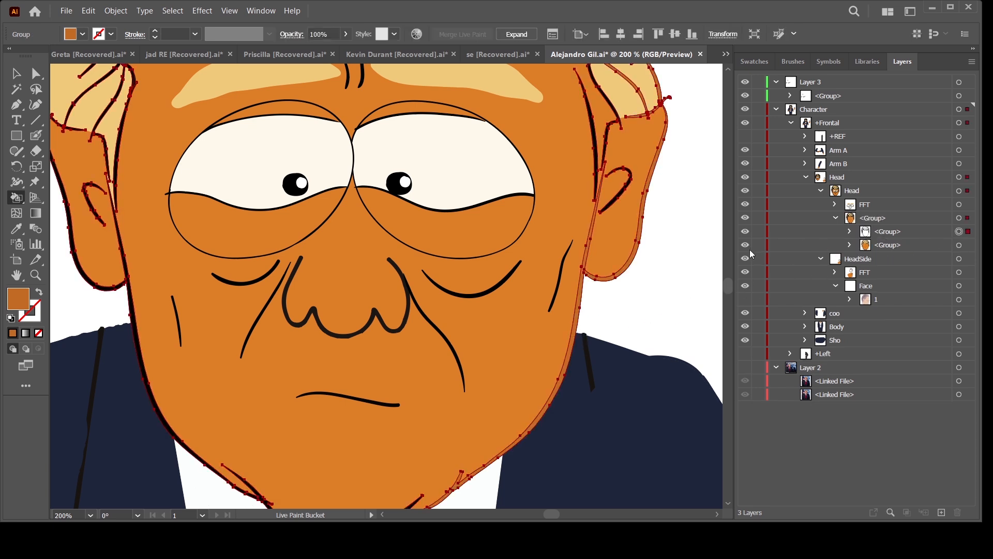
left_click(746, 232)
left_click(746, 233)
key("ctrl+minus")
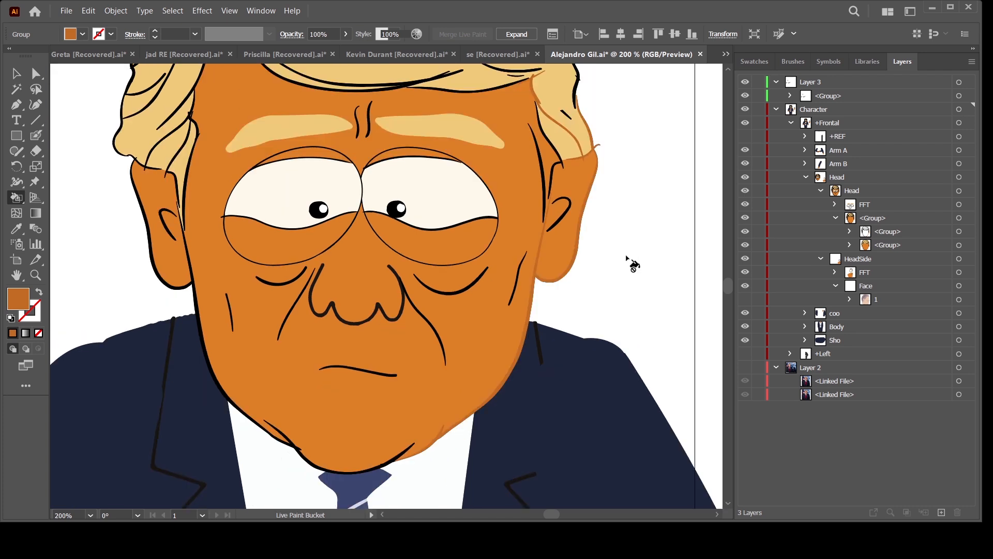
left_click(390, 461)
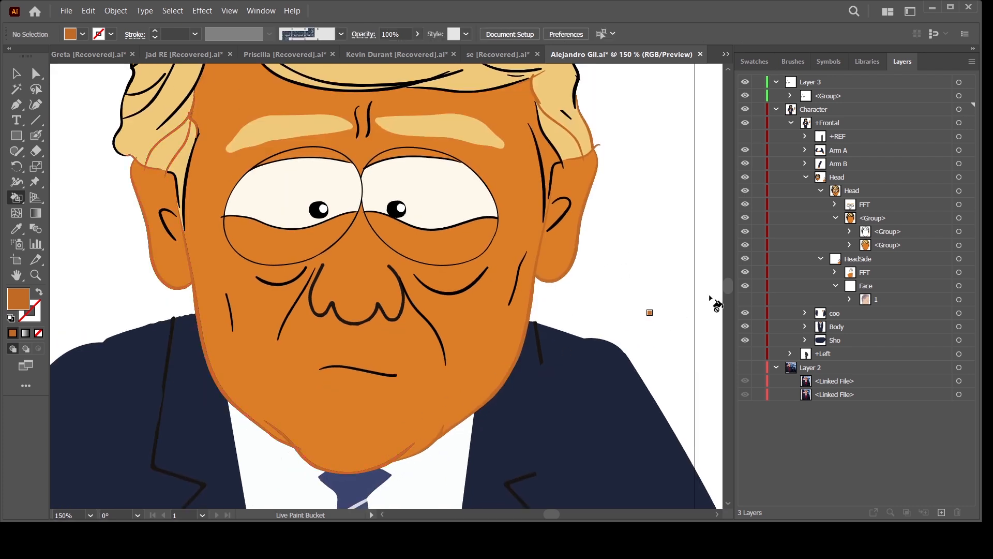
scroll(654, 284, "up", 3)
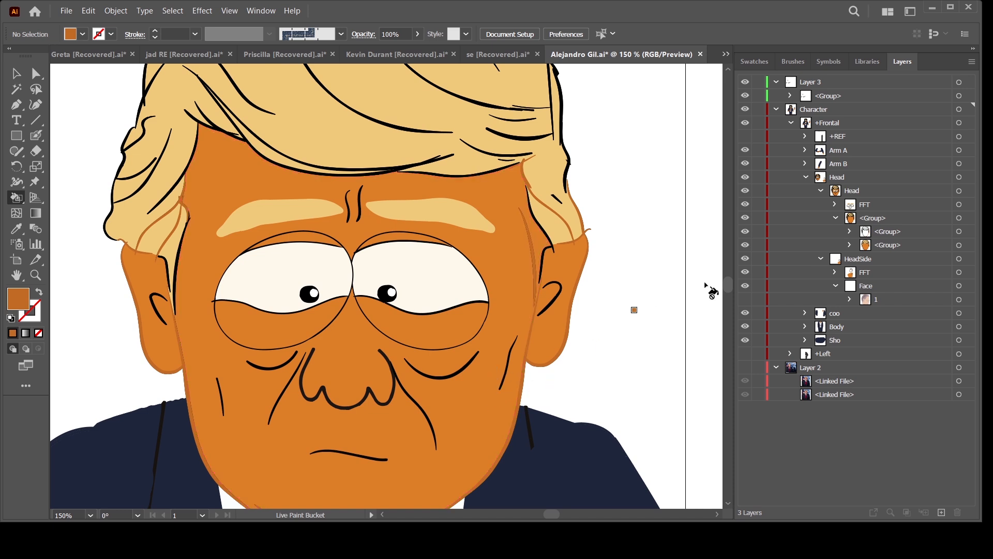
Select the wrinkle group in Layer 3 and recolour it with the dark orange sampled from the head outline.
left_click(834, 99)
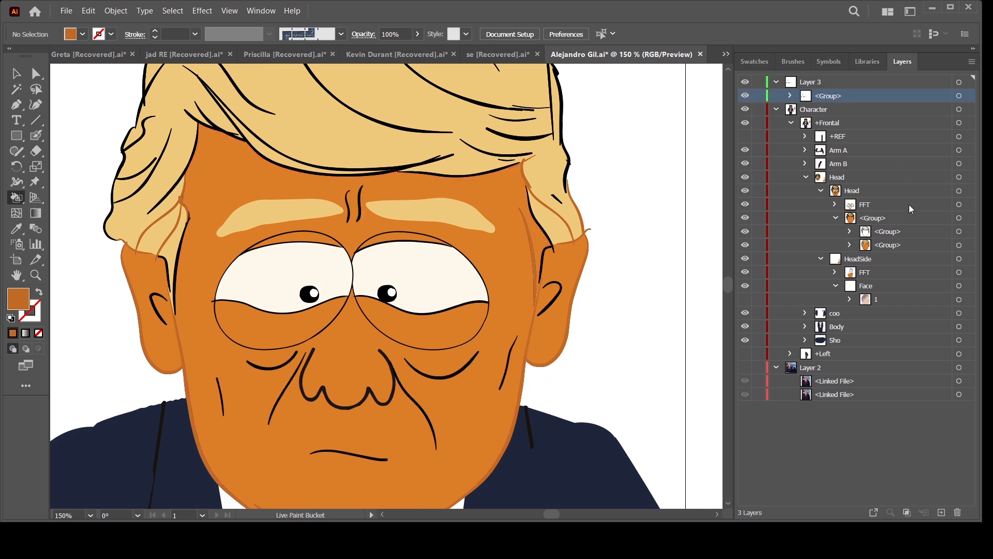
left_click(959, 96)
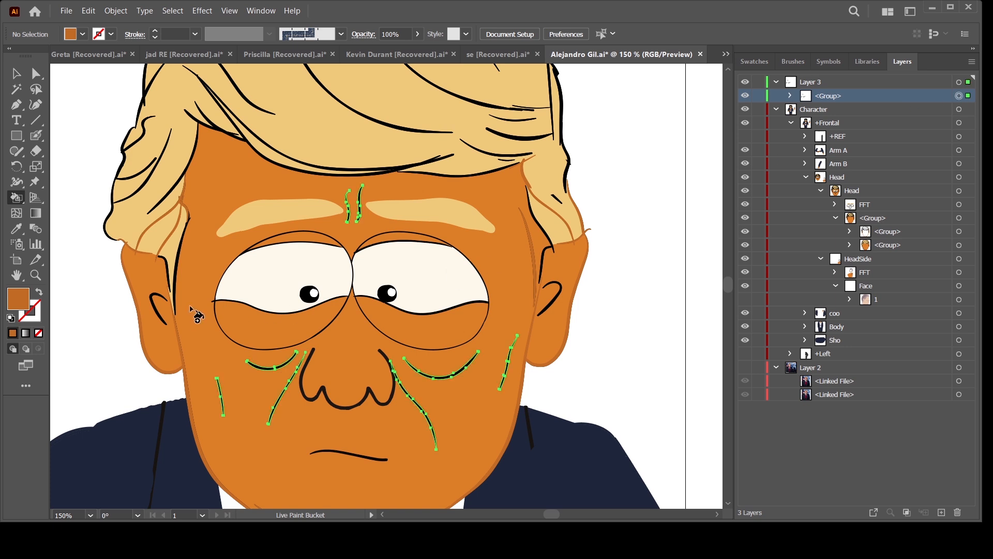
left_click(16, 230)
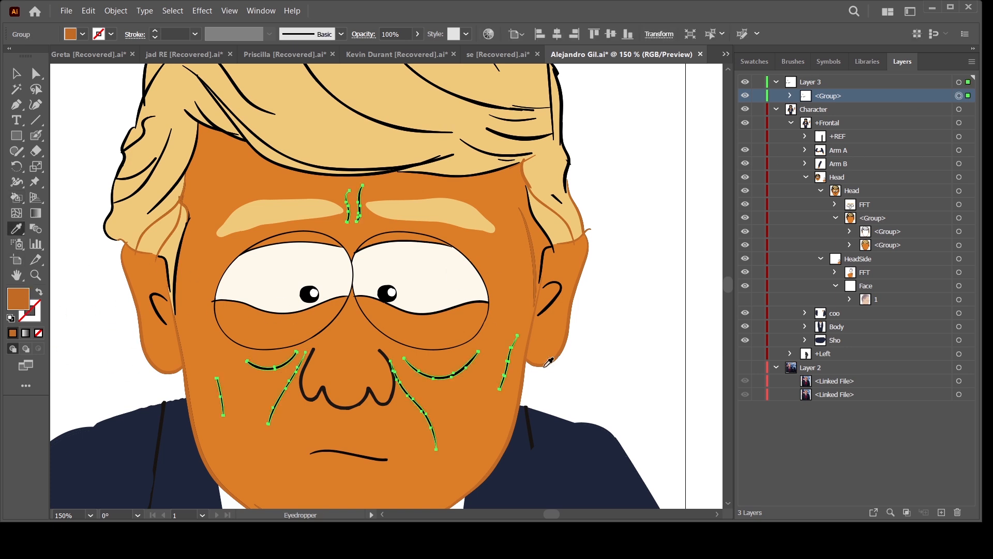
left_click(523, 389)
left_click(36, 74)
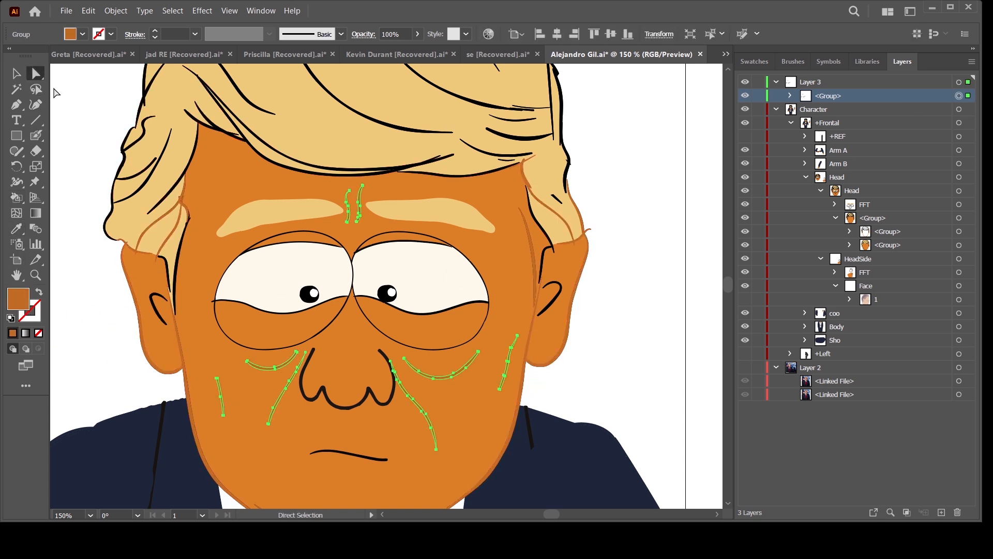
left_click(79, 93)
Move the wrinkle group from Layer 3 into the face group inside Head, above its outlines, and collapse that group.
scroll(580, 392, "down", 2)
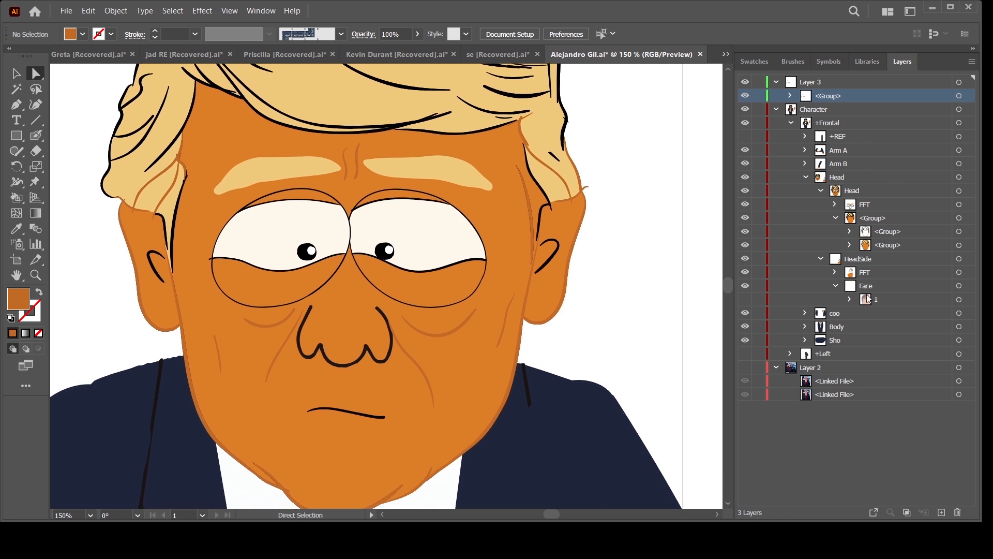
left_click(873, 245)
left_click_drag(840, 98, 885, 233)
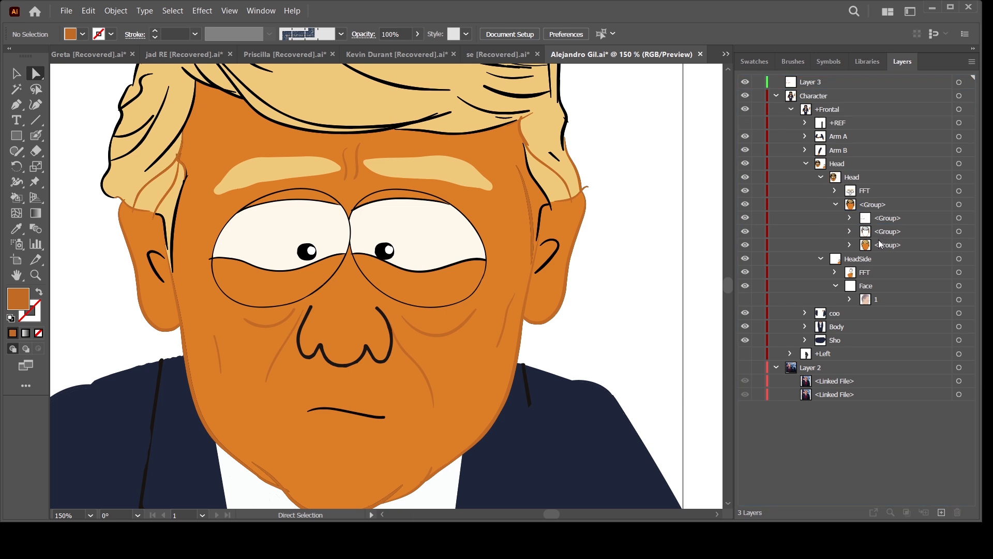
left_click(836, 204)
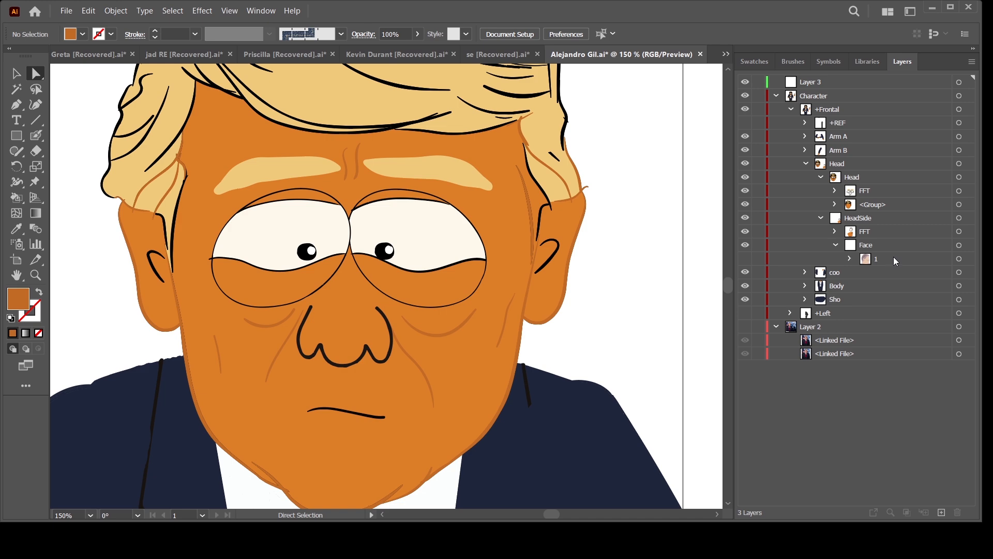
Undo the wrinkle group's move and the orange recolouring of the wrinkles and the head and ear outlines.
key("ctrl+z")
key("ctrl+z")
key("ctrl+z")
key("ctrl+z")
key("ctrl+z")
key("ctrl+z")
left_click(849, 232)
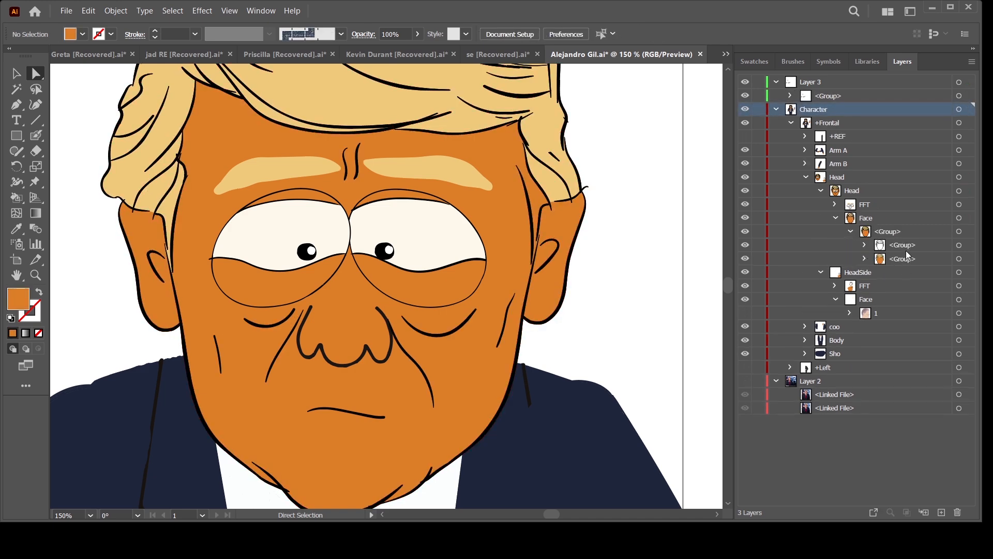
Select the outline group inside the face artwork and recolour the viewer's-right jaw and ear outline darker orange using Live Paint.
left_click(905, 247)
left_click(16, 198)
left_click(959, 245)
left_click(514, 373)
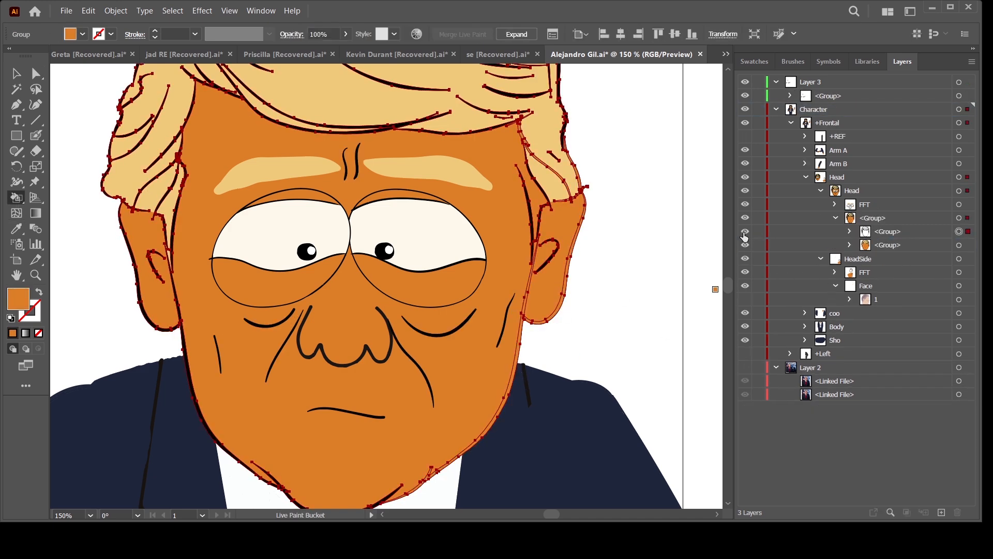
key("ctrl+shift+a")
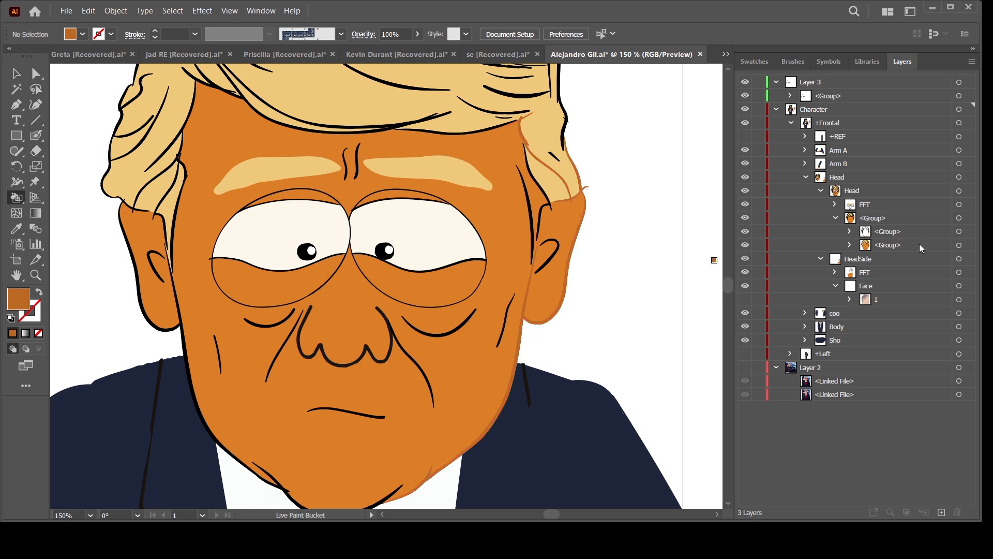
Select the wrinkle group in Layer 3, recolour it with a darker brownish orange, and deselect it.
left_click(959, 82)
key("i")
left_click(745, 95)
left_click(745, 96)
left_click(828, 97)
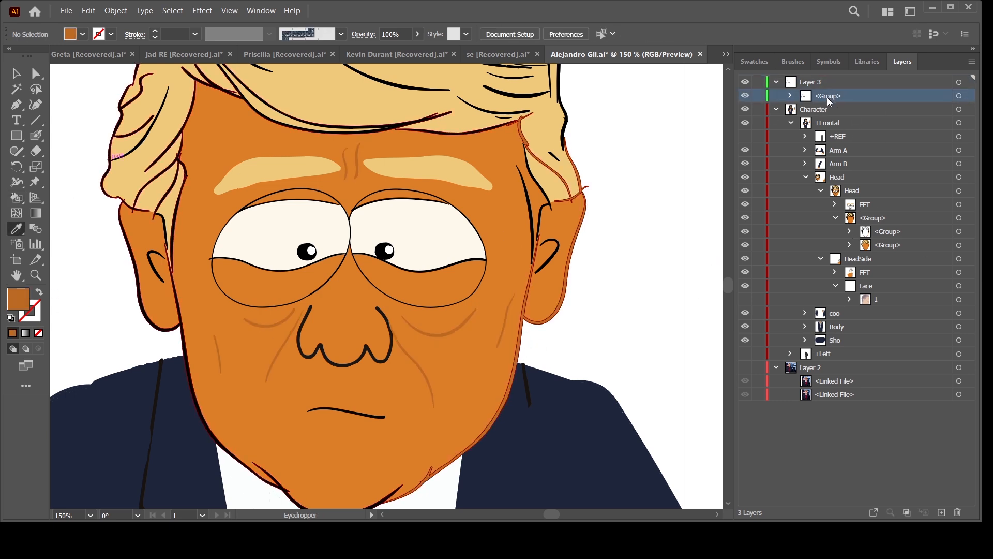
left_click(959, 96)
key("ctrl+z")
key("a")
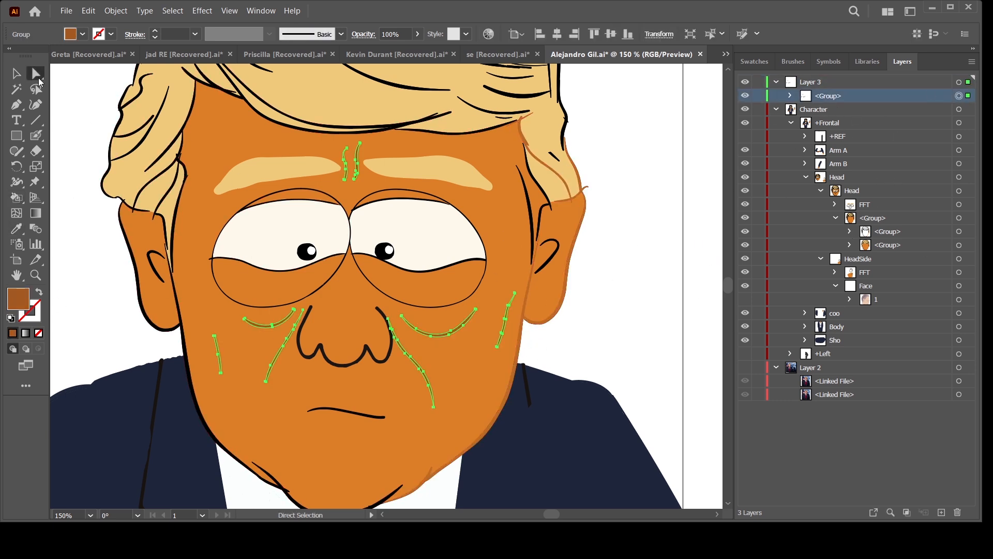
left_click(670, 198)
Move the wrinkle group from Layer 3 into the face group above its outlines and rename that group Face.
left_click_drag(842, 98, 897, 226)
double_click(874, 204)
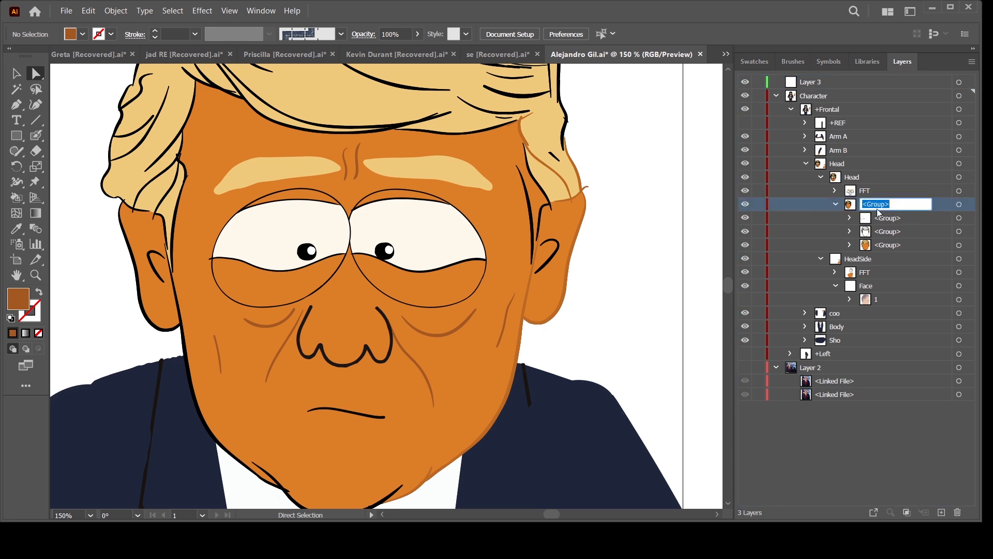
type("face")
key("Return")
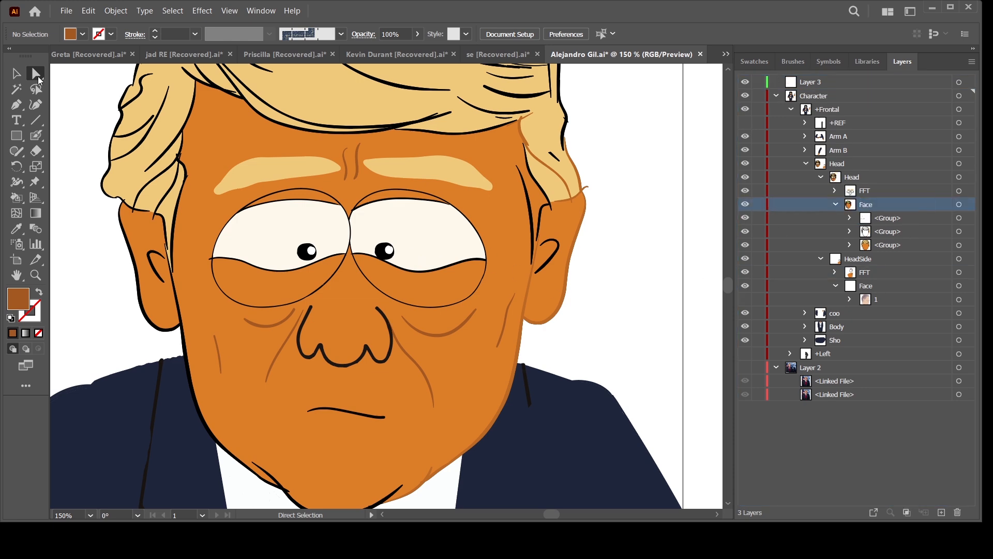
Isolate the outline group inside Face and recolour the head, chin and ear outlines brownish orange using Live Paint.
left_click(866, 231)
left_click(972, 61)
left_click(920, 155)
left_click(18, 197)
left_click_drag(394, 456, 439, 308)
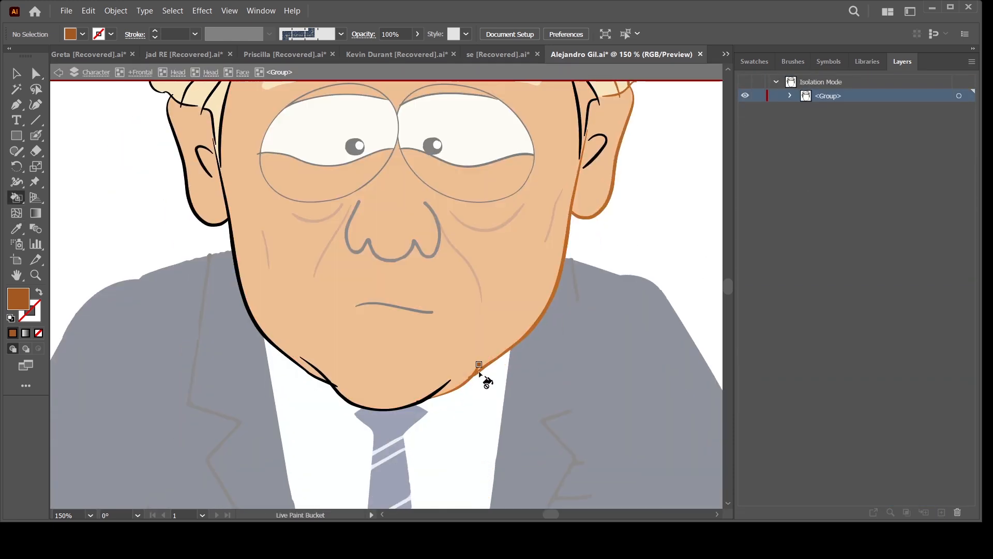
left_click(488, 366)
scroll(559, 270, "up", 8)
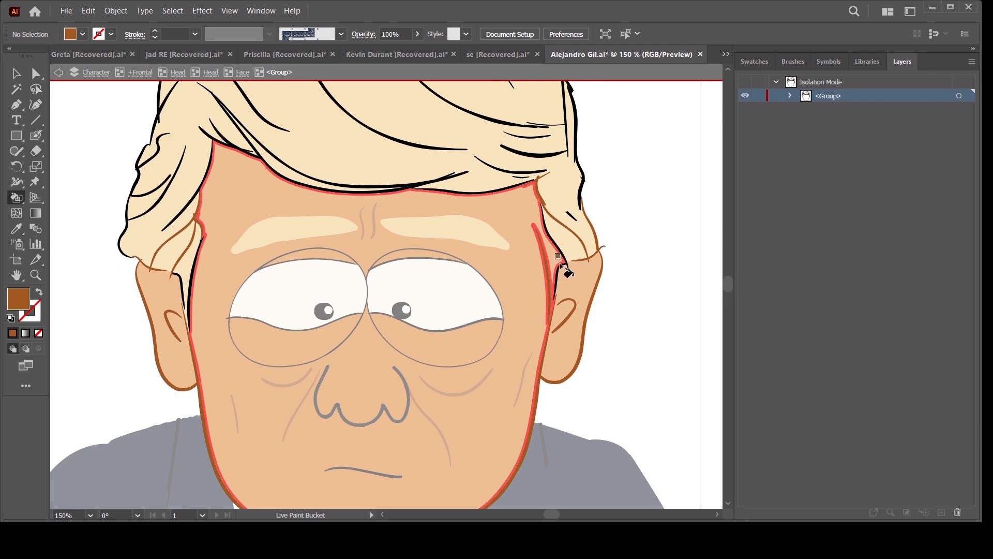
left_click_drag(626, 337, 629, 388)
left_click(180, 390)
Sample the blond hair colour, darken it to tan, and recolour the hair lines on the viewer's-right side using Live Paint.
key("i")
left_click(228, 145)
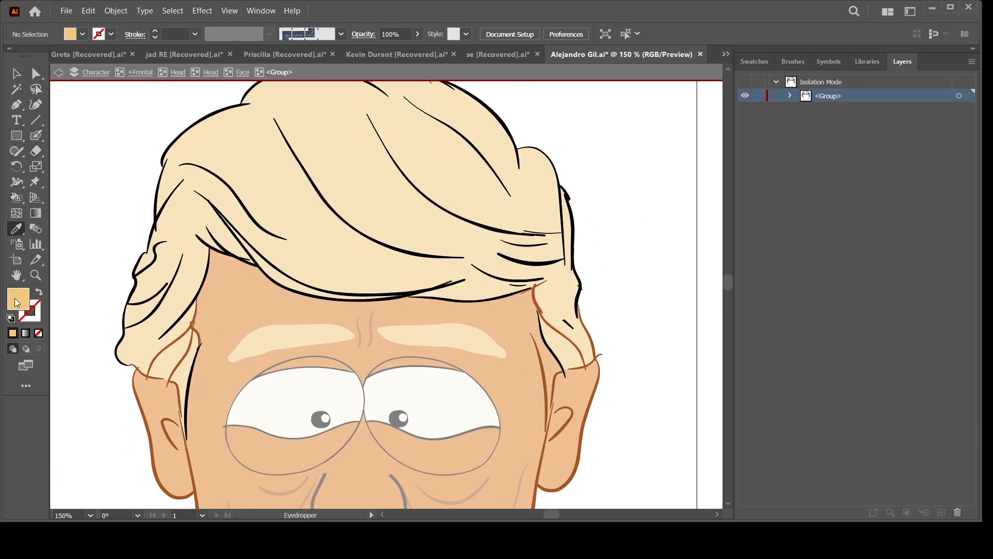
key("k")
left_click(571, 210)
left_click(543, 263)
left_click(483, 227)
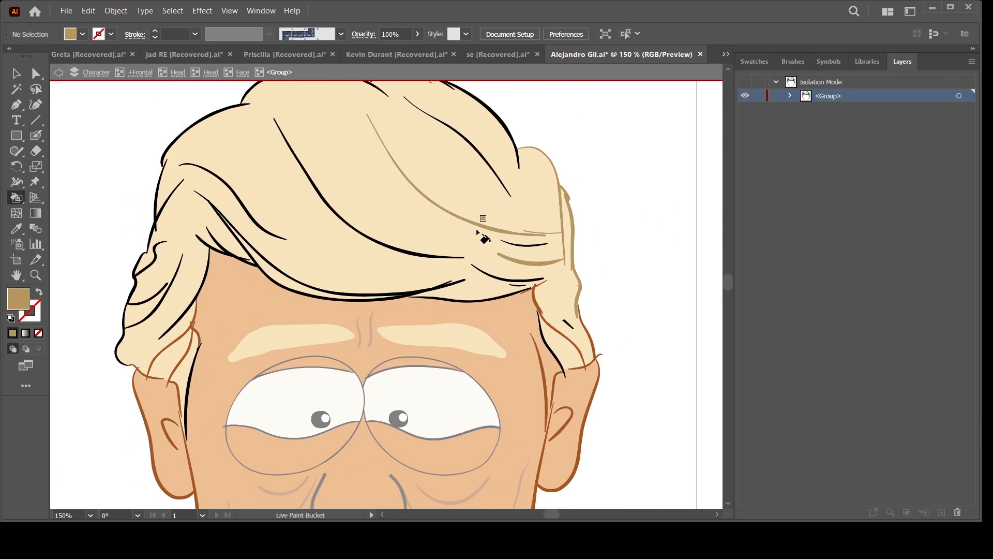
left_click(435, 252)
key("ctrl+z")
Recolour the black lines of the fringe, the long central strands and the viewer's-left side hair tan.
key("ctrl+plus")
left_click(415, 240)
left_click(418, 293)
left_click(450, 300)
left_click(214, 203)
left_click_drag(99, 211, 270, 193)
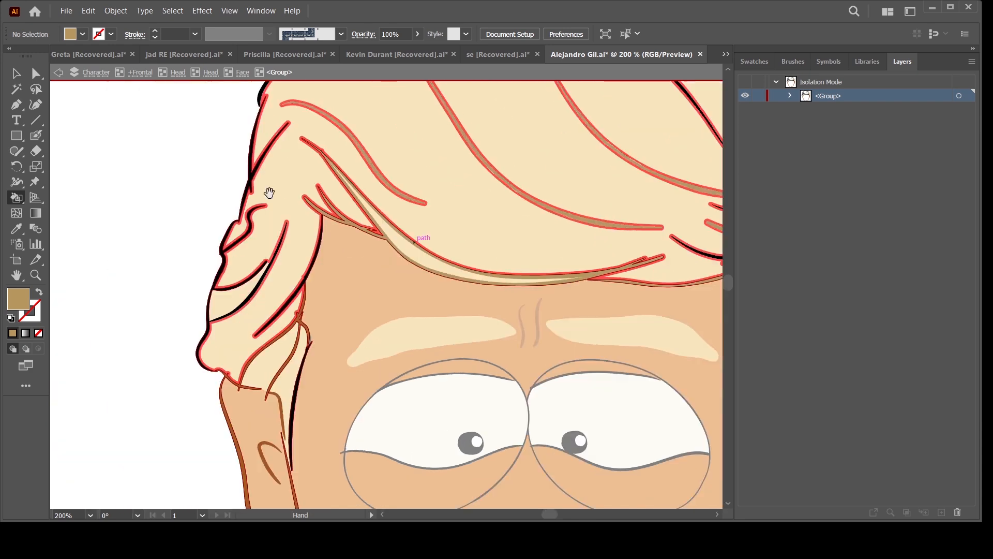
left_click(230, 230)
left_click(311, 262)
left_click(307, 386)
Recolour the black outline along the crown and the strands beneath it tan.
scroll(321, 217, "up", 5)
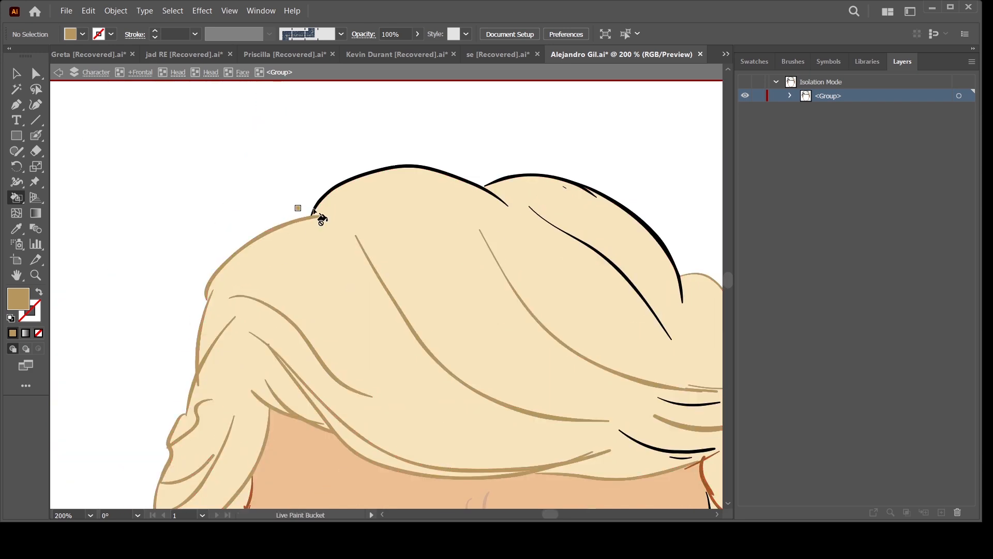
left_click(350, 179)
left_click_drag(652, 290, 504, 254)
left_click(532, 238)
left_click(506, 280)
key("ctrl+minus")
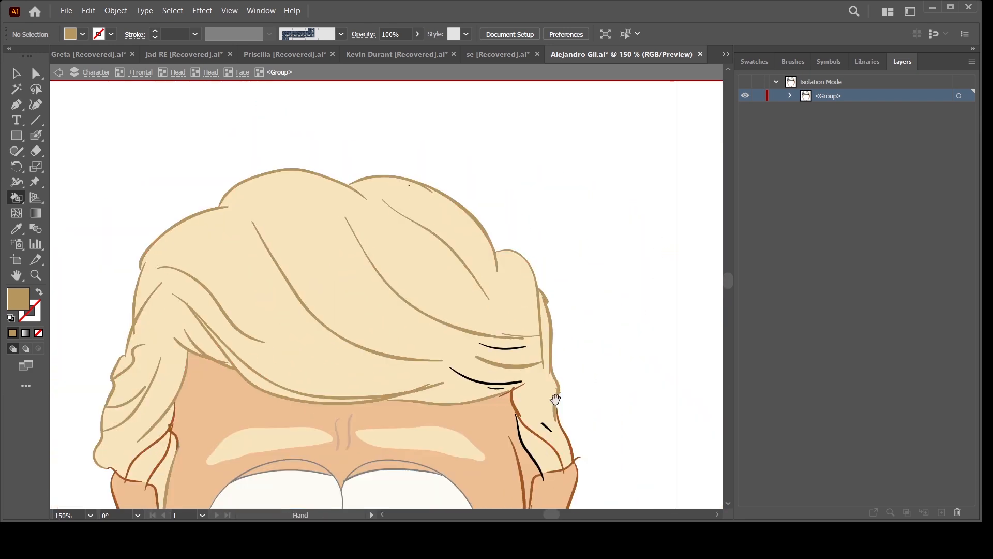
Recolour the remaining small black strands around the viewer's-right temple tan and exit isolation mode.
left_click_drag(556, 401, 523, 260)
key("ctrl+plus")
key("ctrl+plus")
left_click(567, 125)
left_click(550, 195)
left_click(543, 204)
left_click(588, 303)
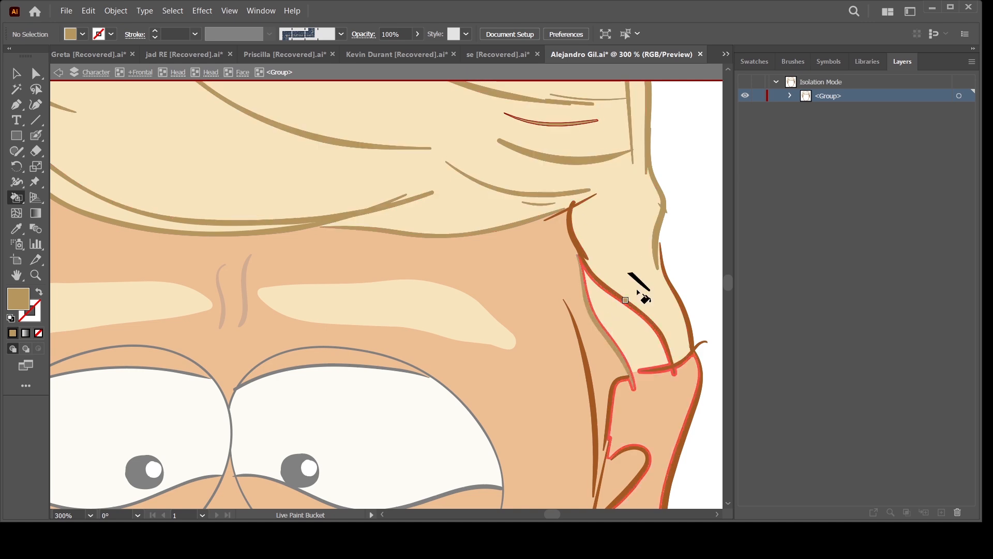
left_click(639, 282)
key("ctrl+minus")
key("ctrl+minus")
key("ctrl+minus")
key("ctrl+minus")
key("a")
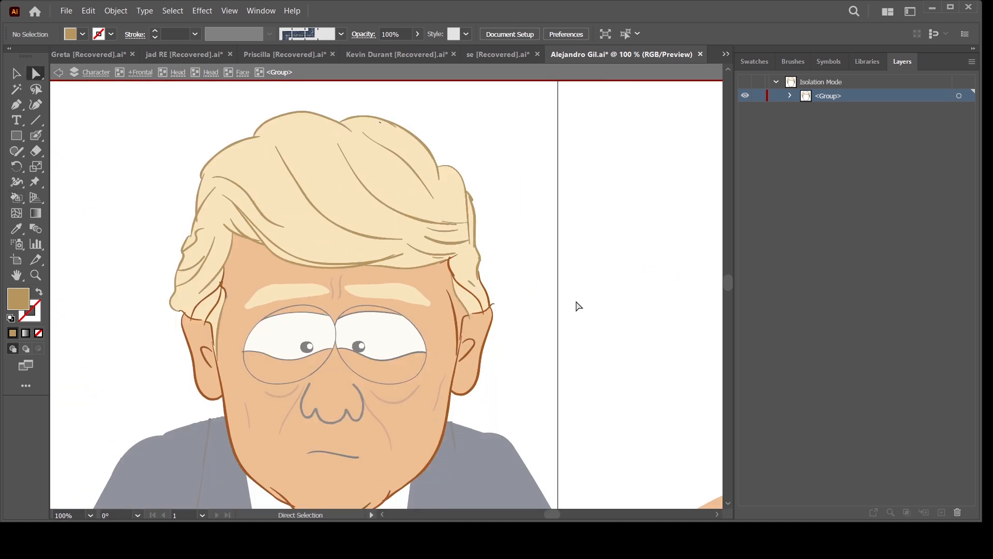
double_click(594, 297)
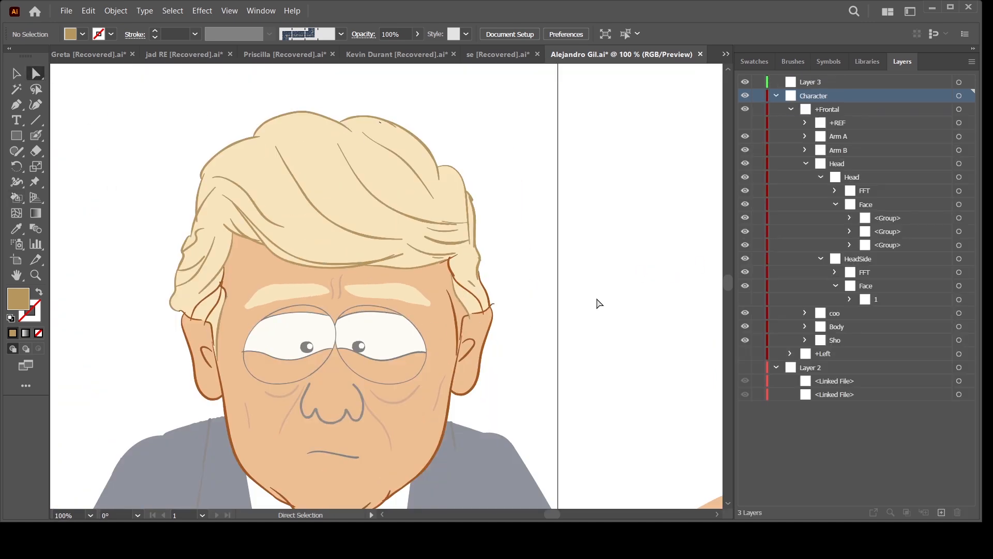
Collapse the Face group and examine the recoloured hair and face outlines up close and against the whole figure.
key("ctrl+minus")
left_click_drag(567, 378, 572, 327)
key("ctrl+plus")
key("ctrl+plus")
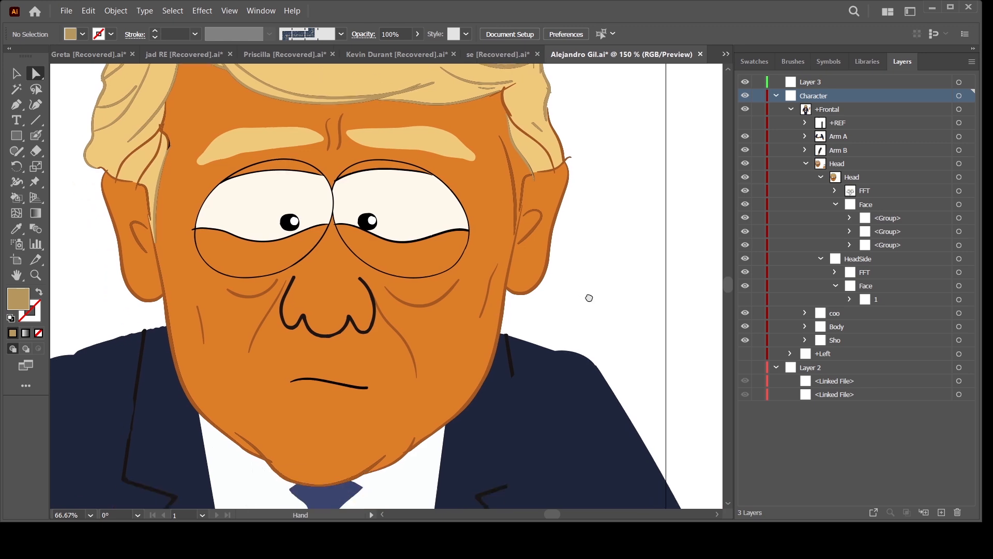
key("ctrl+minus")
key("ctrl+minus")
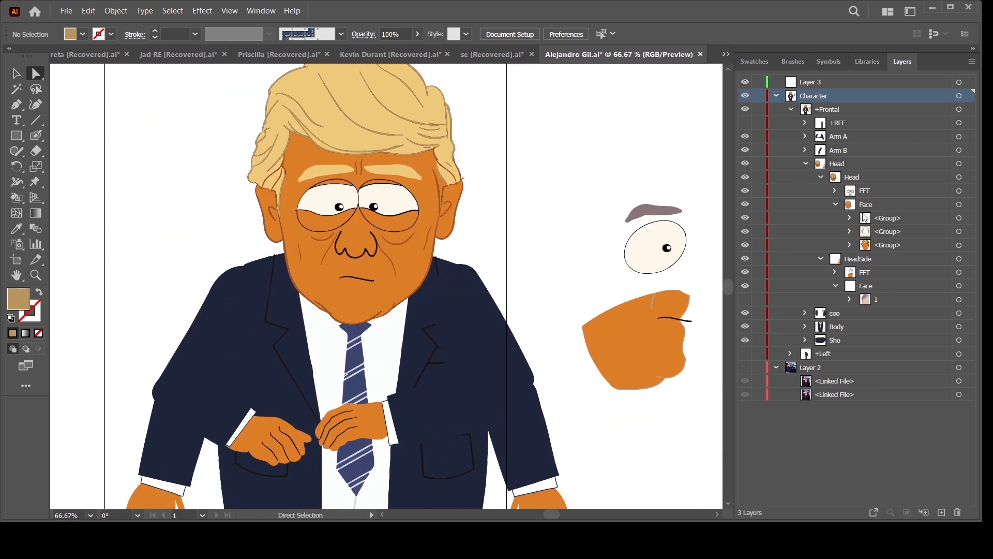
left_click(836, 204)
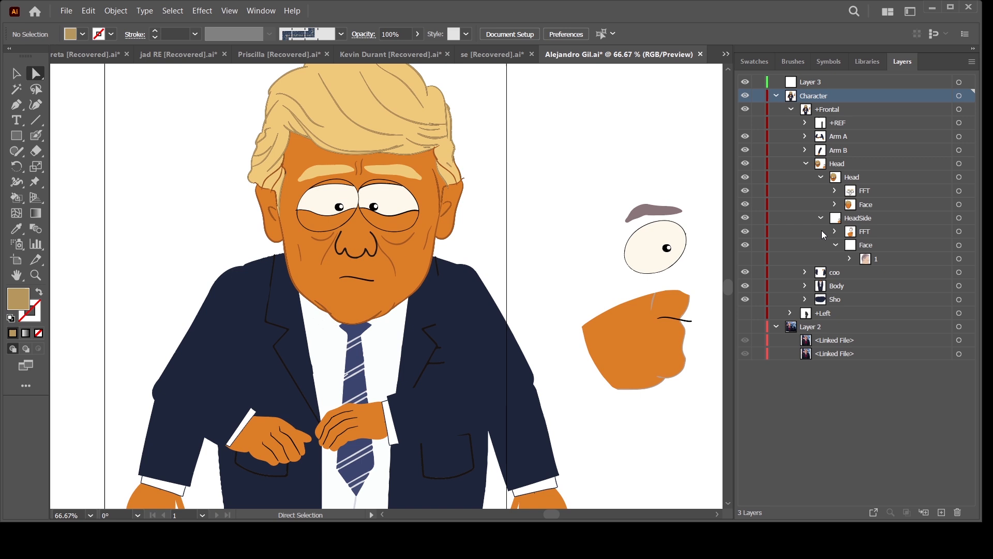
left_click(860, 204)
key("ctrl+minus")
scroll(485, 296, "up", 1)
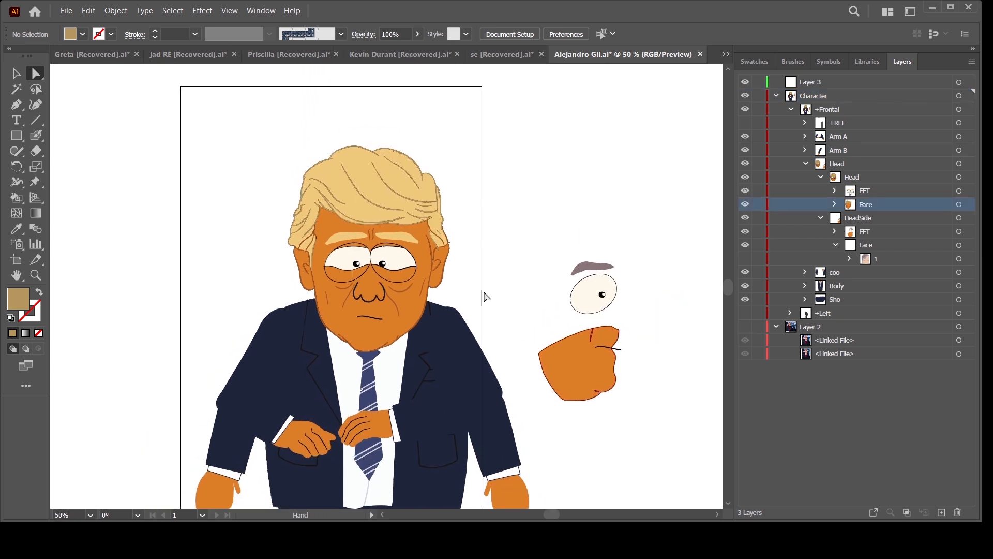
key("ctrl+plus")
key("ctrl+plus")
scroll(543, 297, "up", 2)
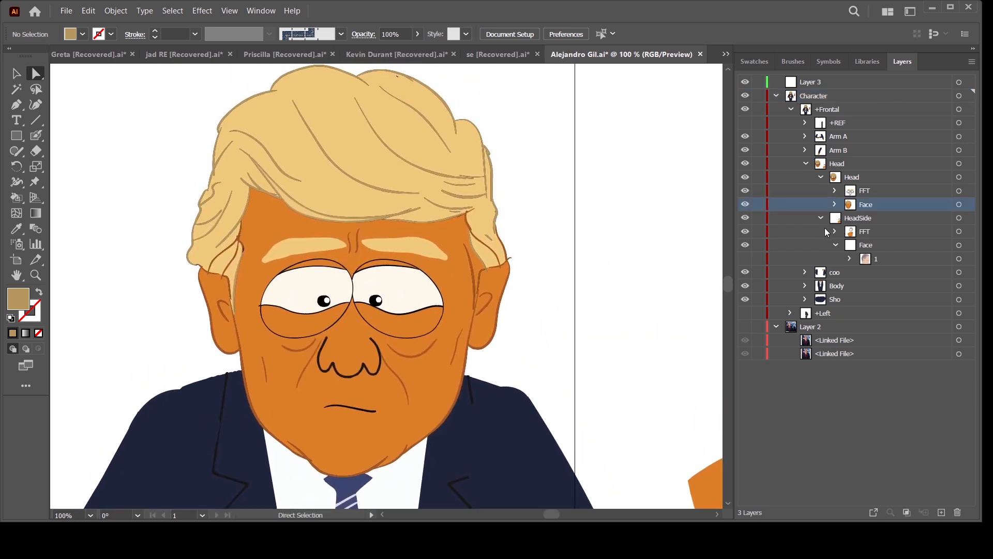
Collapse the inner Head group and make Layer 3 the active layer.
left_click(821, 178)
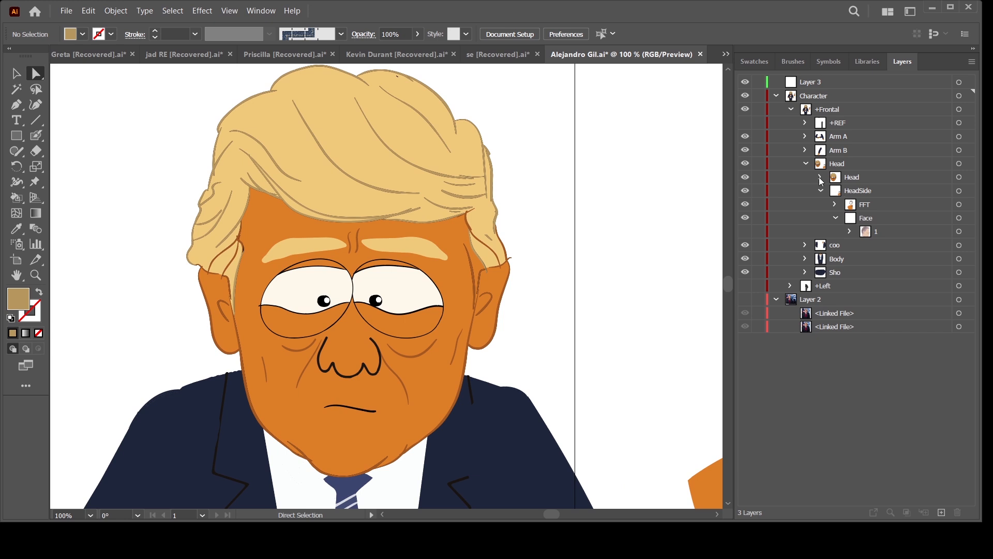
left_click(885, 195)
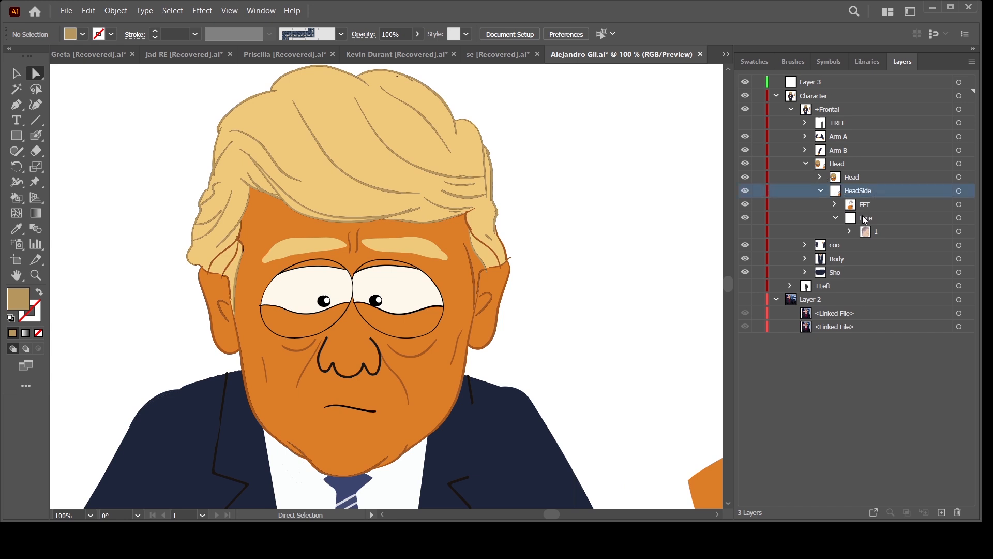
left_click(832, 82)
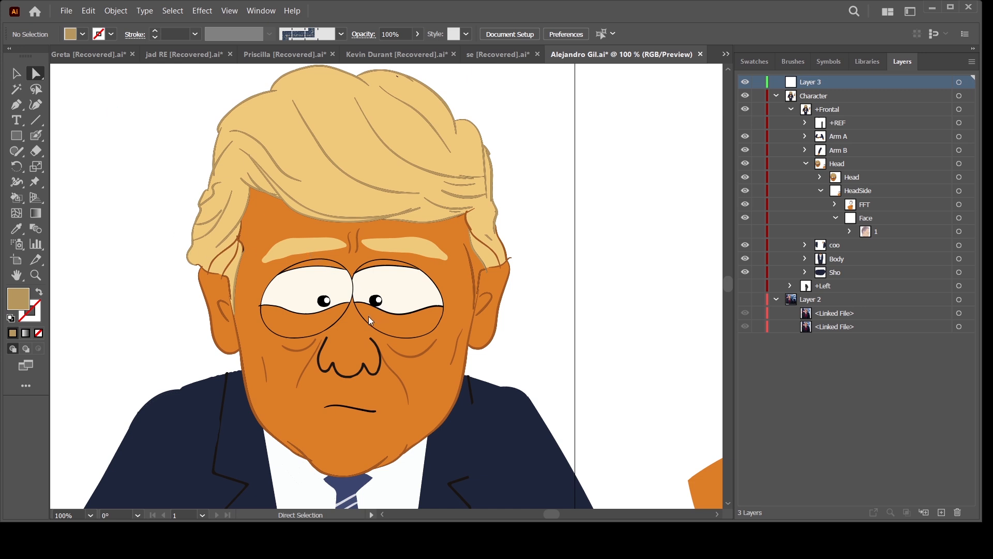
key("alt")
key("alt")
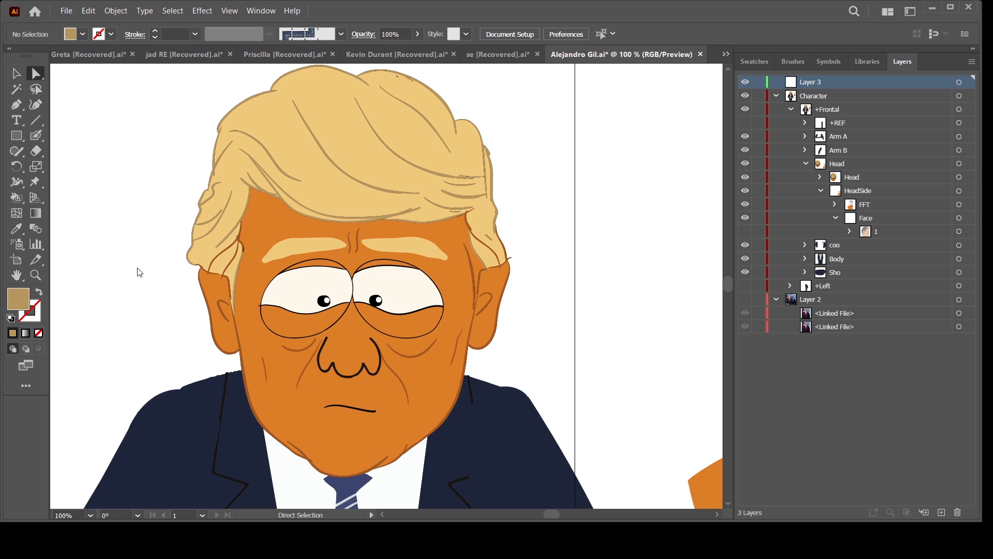